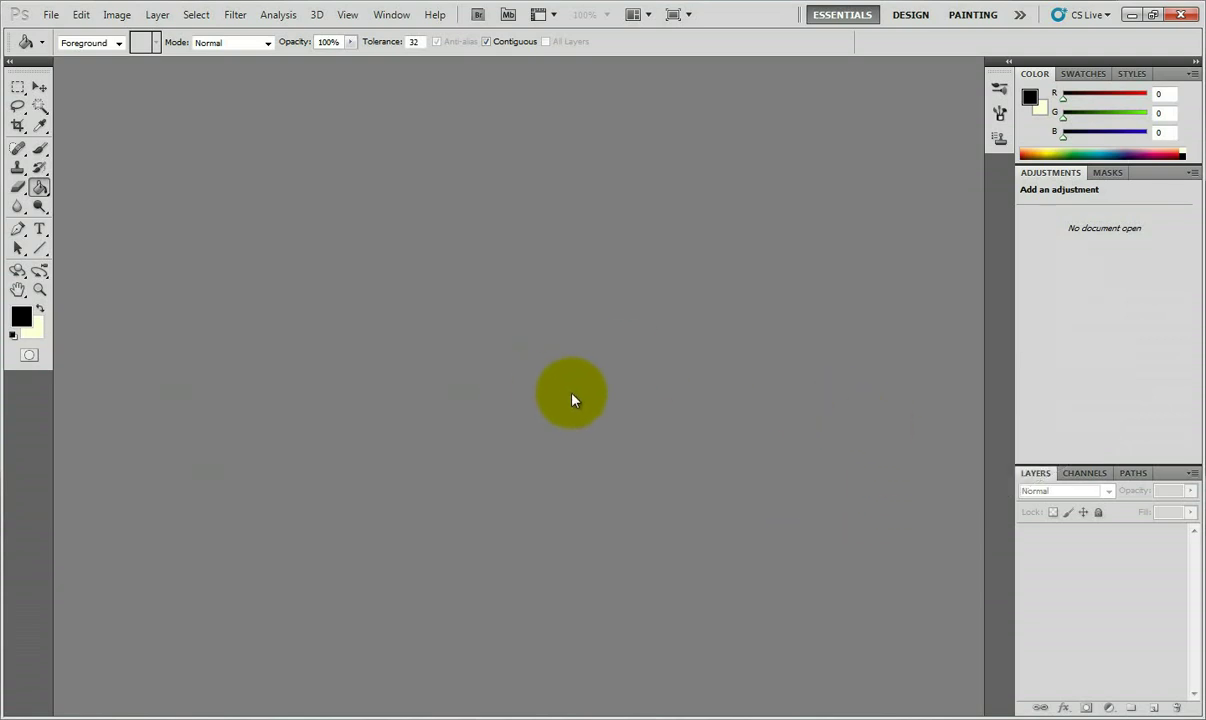
- Create a new 1000 x 1000 pixel RGB document at 72 pixels/inch and fill its background with black
left_click(51, 16)
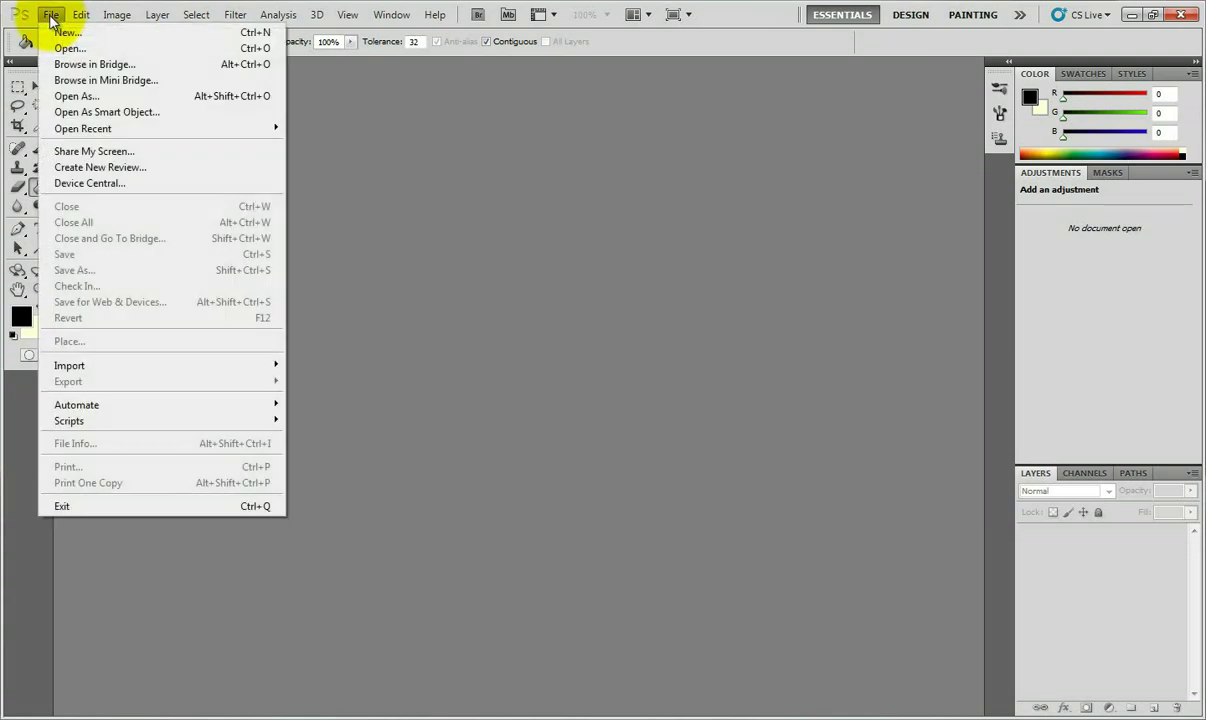
left_click(65, 34)
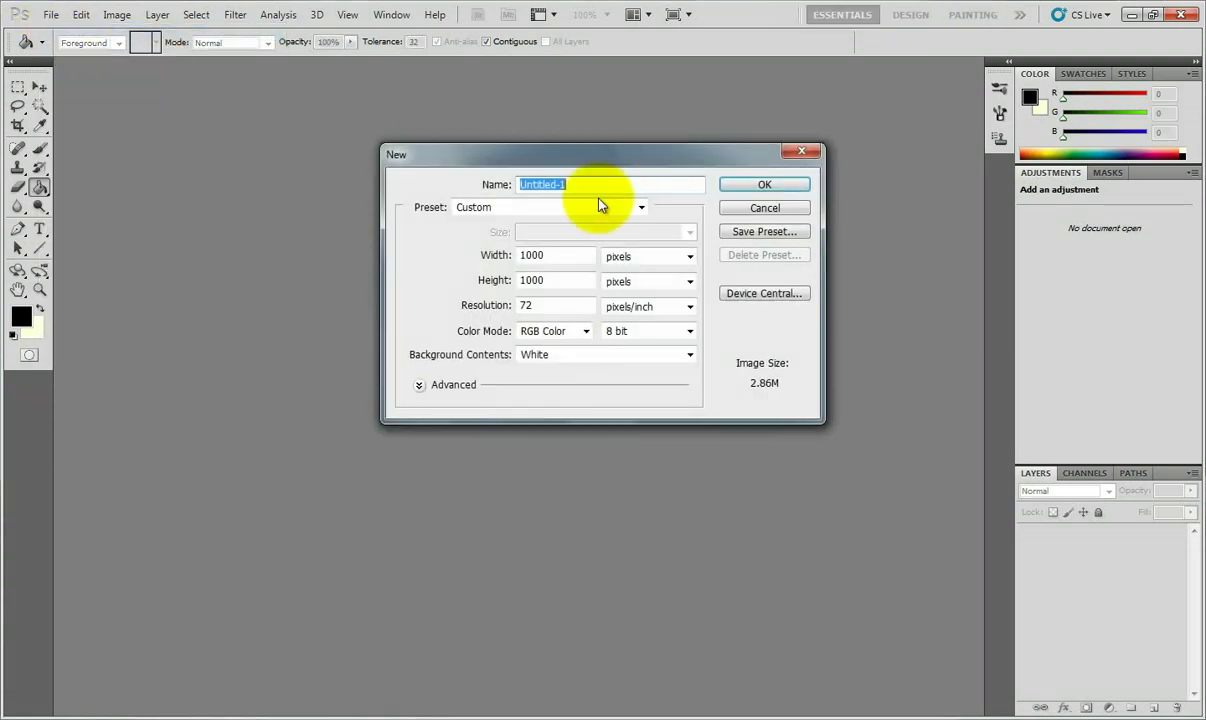
left_click(559, 278)
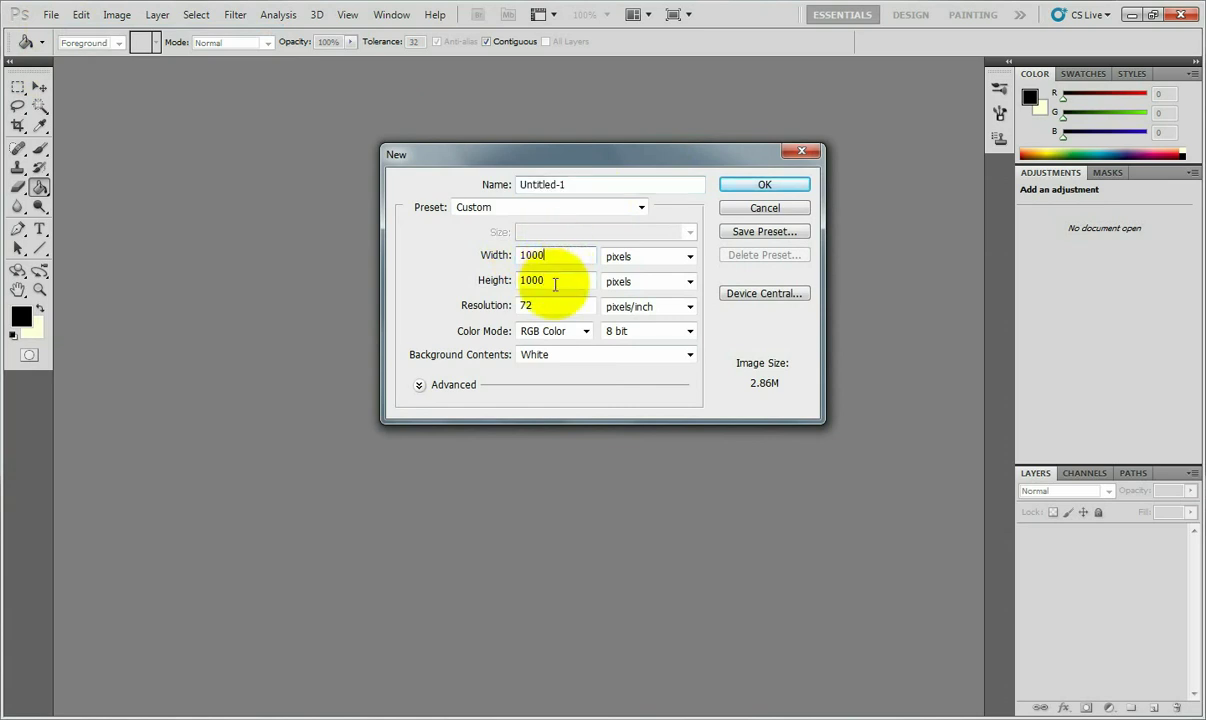
left_click(555, 252)
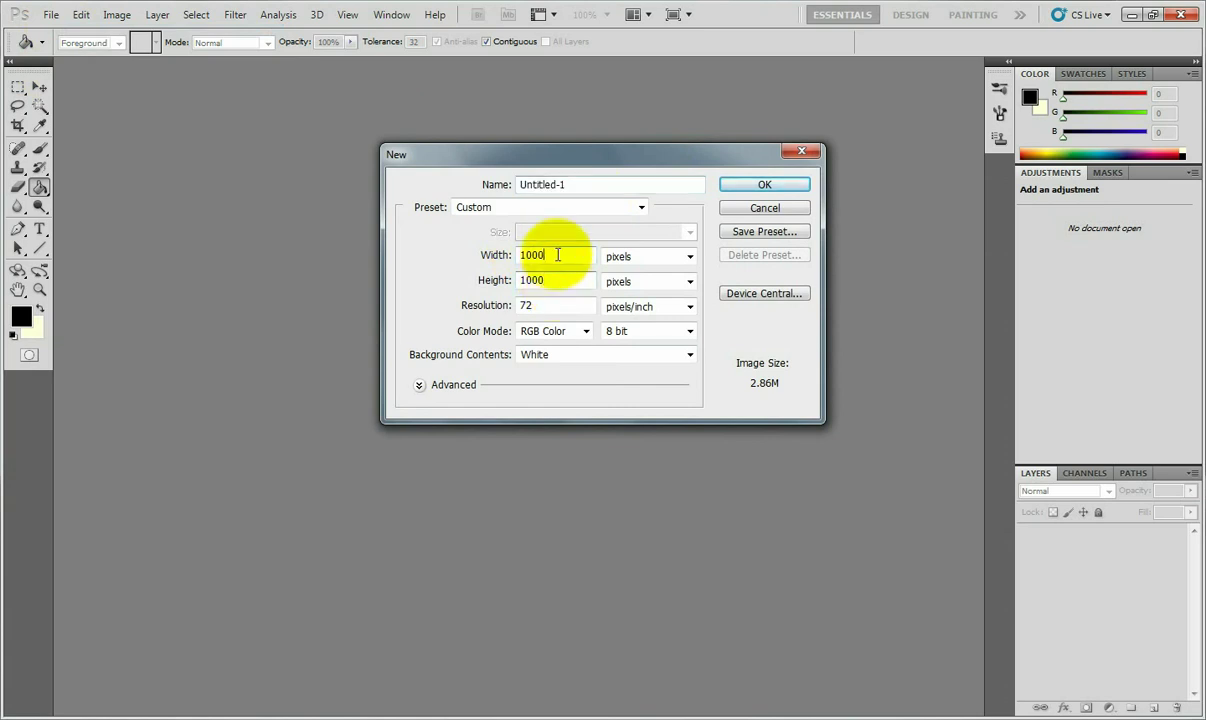
left_click(762, 186)
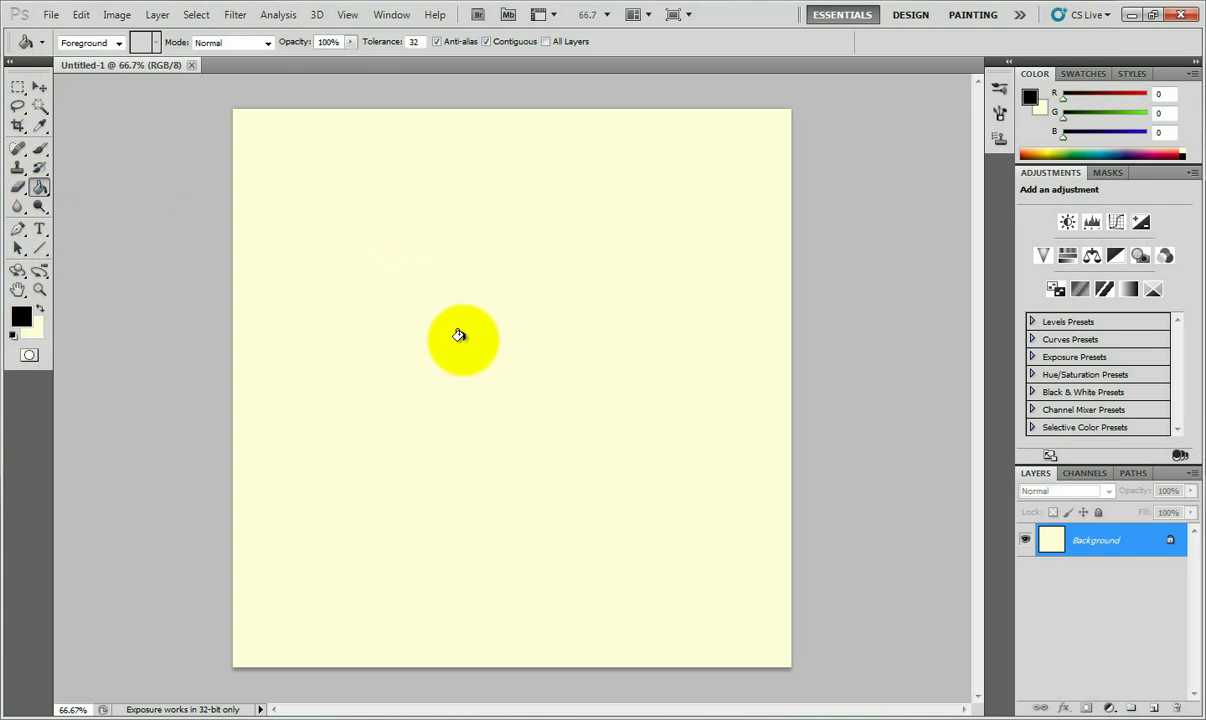
left_click(490, 362)
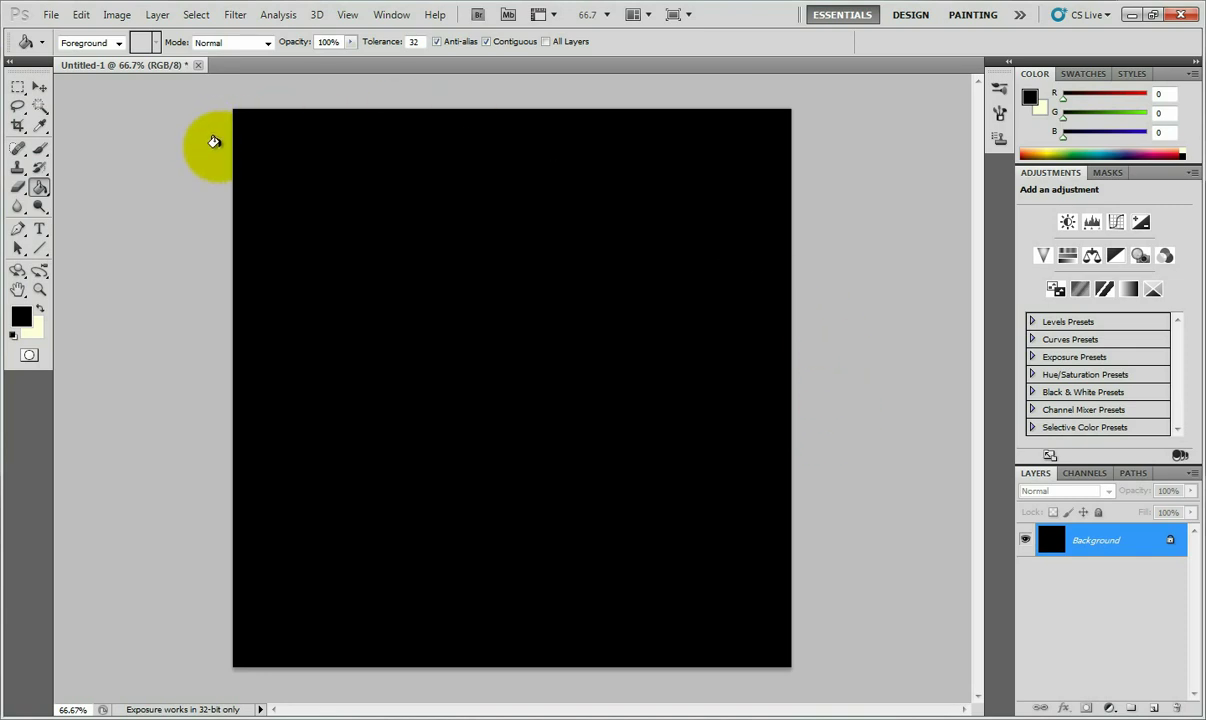
- Add a new layer named Small Stars above the black background
left_click(155, 15)
mouse_move(158, 33)
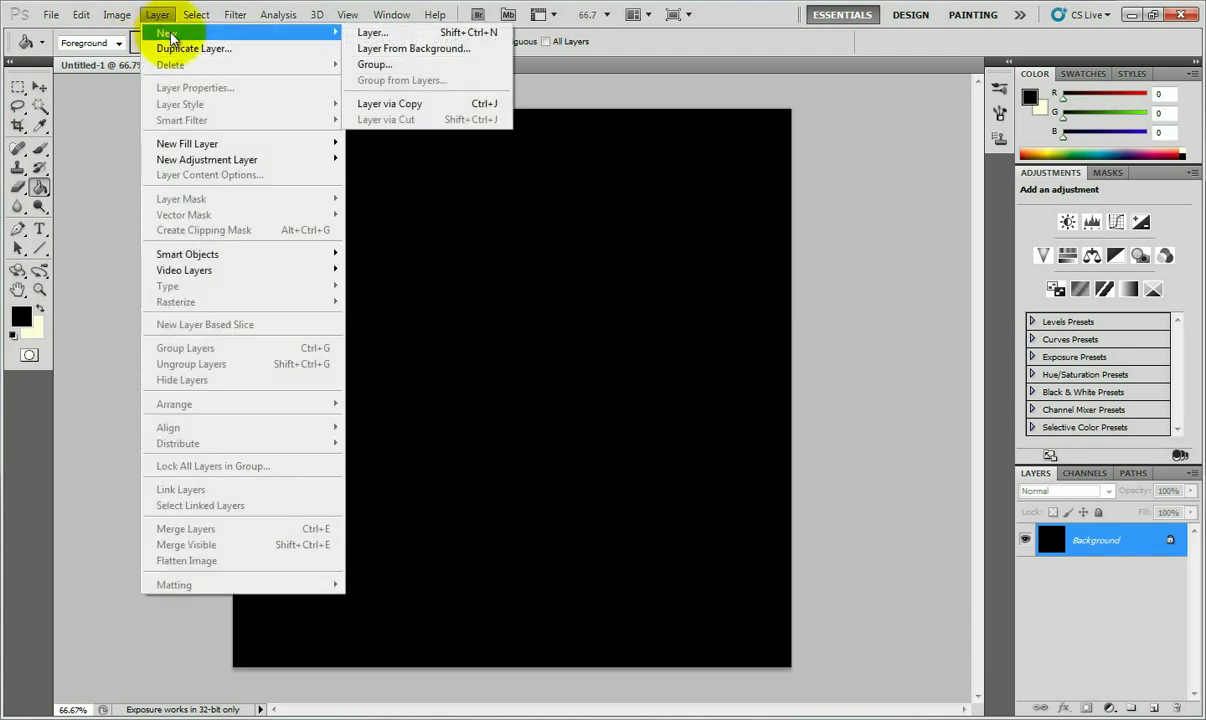
left_click(377, 38)
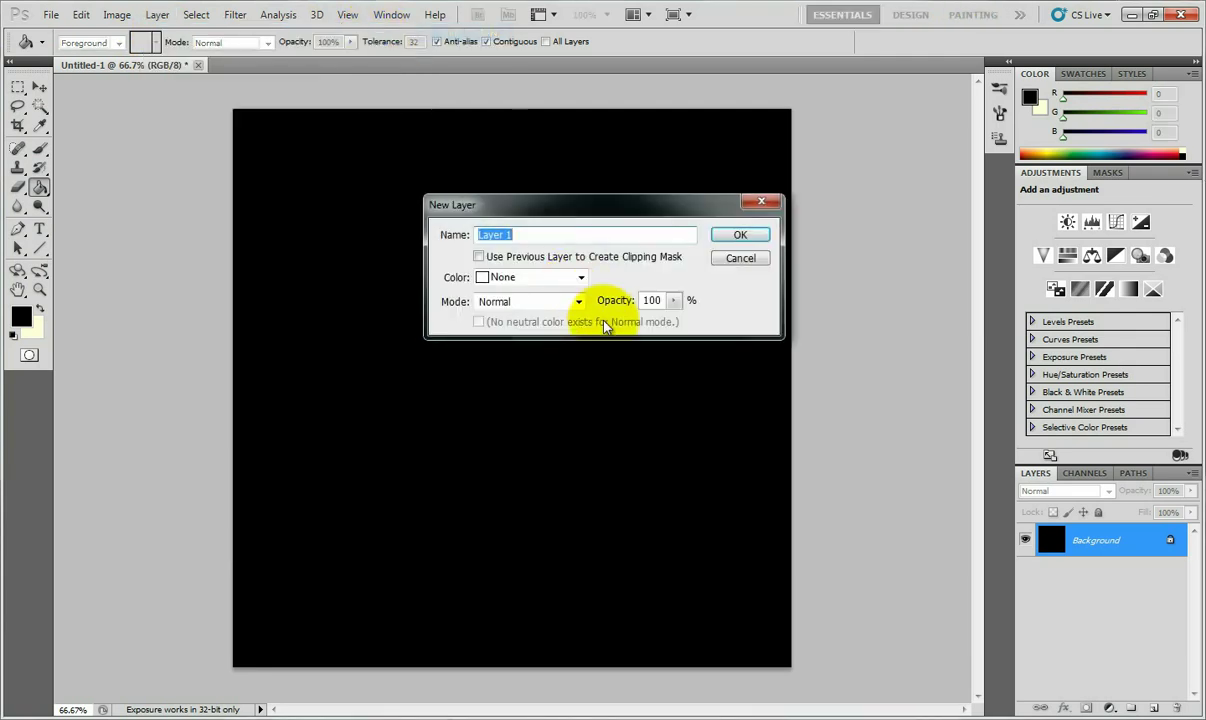
type("Small Stars")
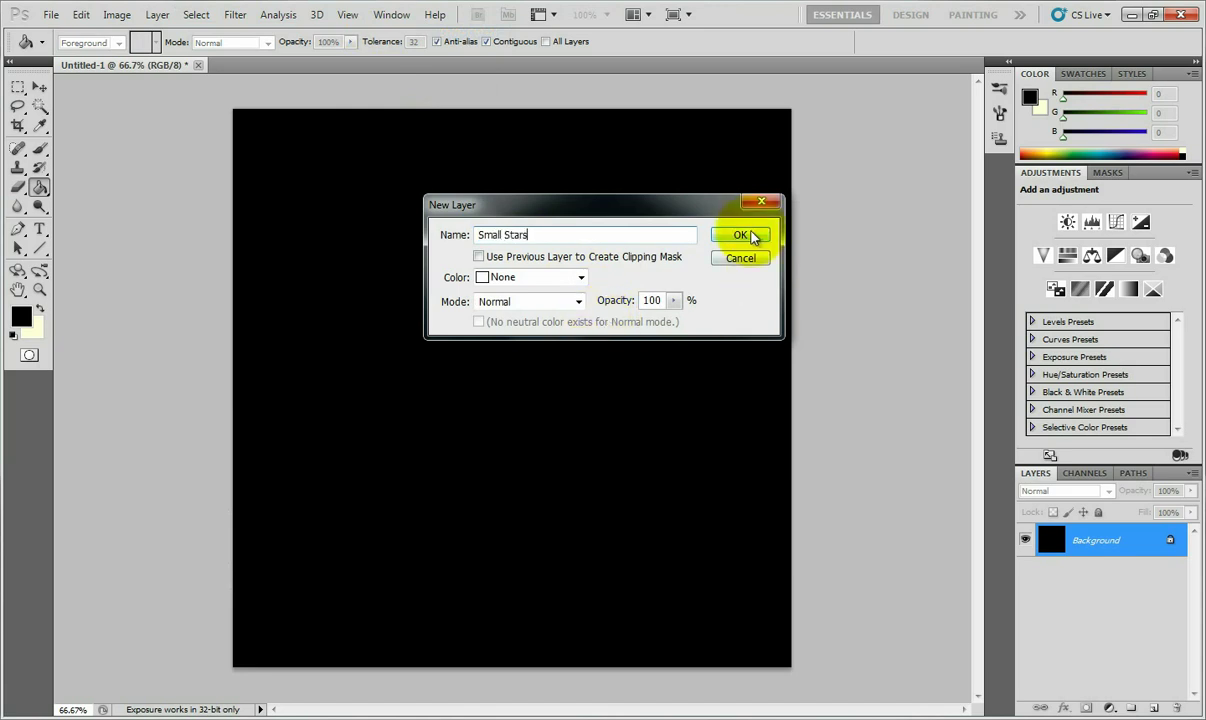
left_click(741, 235)
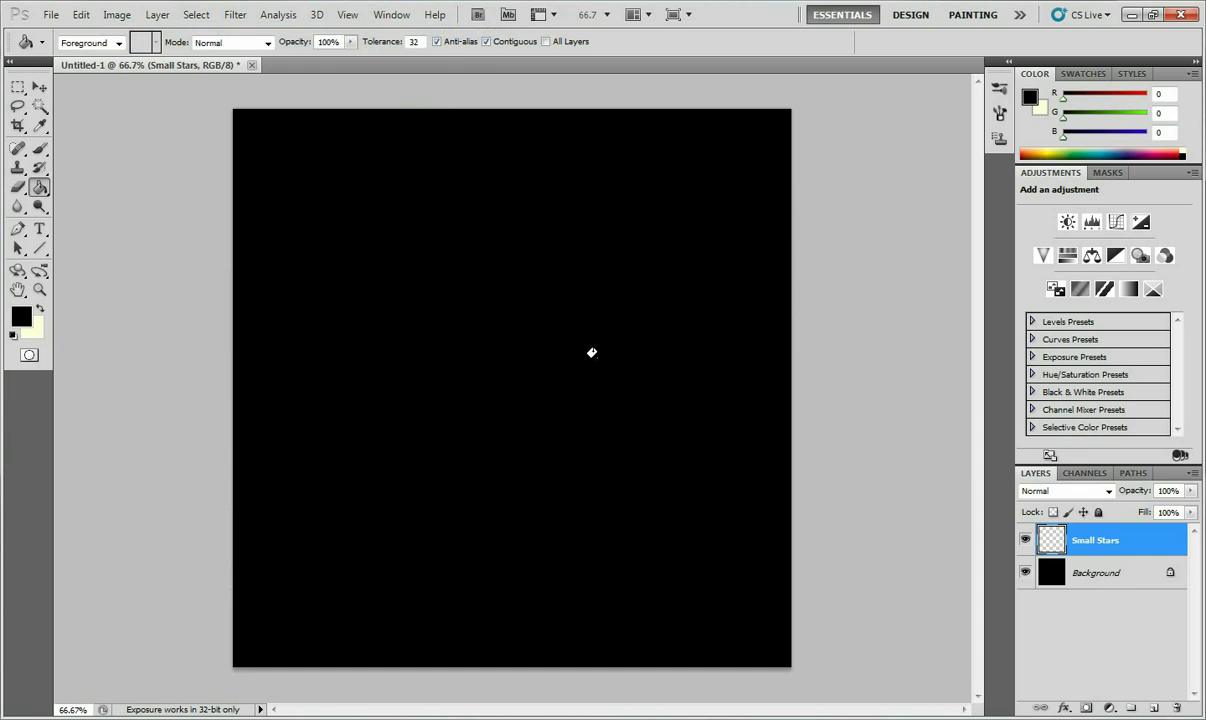
- Fill the Small Stars layer with black and set its blend mode to Screen
left_click(479, 371)
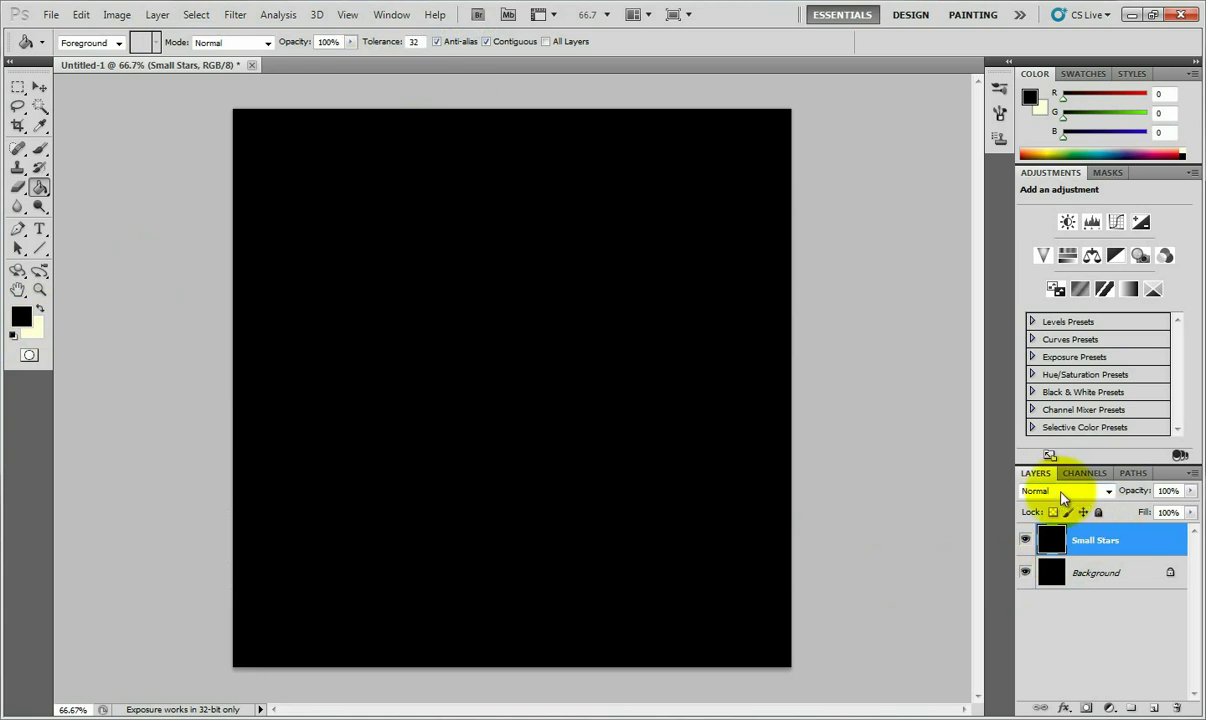
left_click(1095, 492)
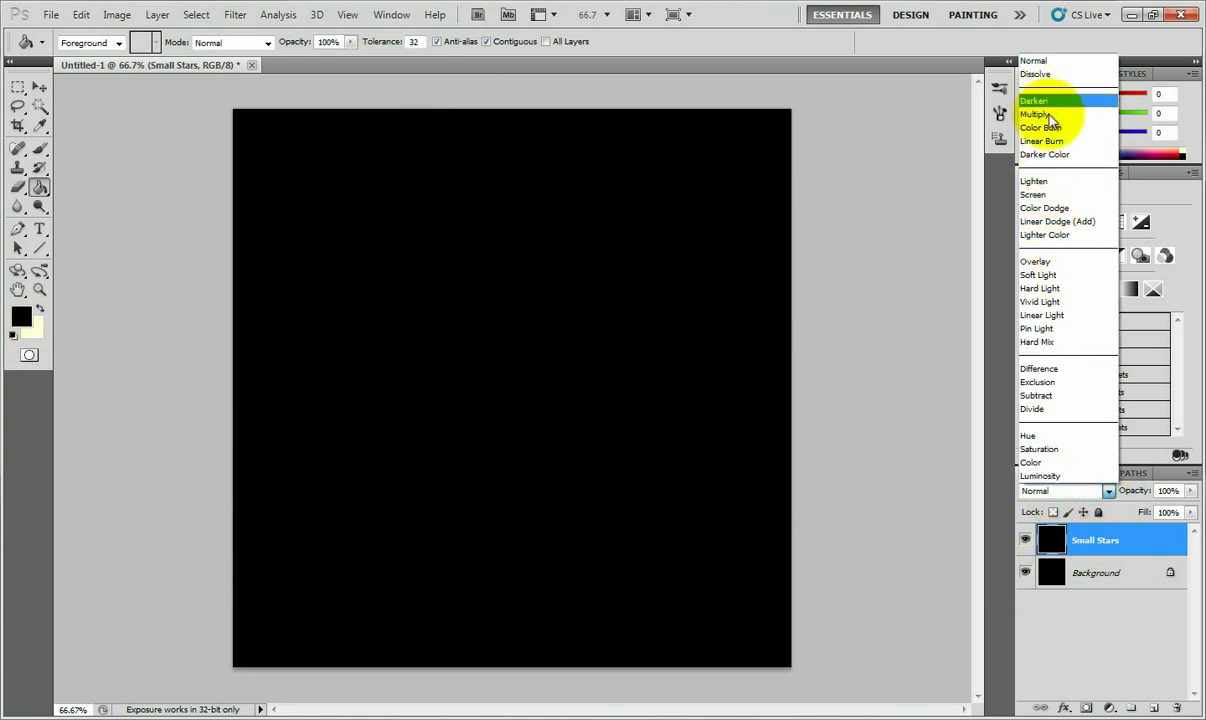
left_click(1045, 196)
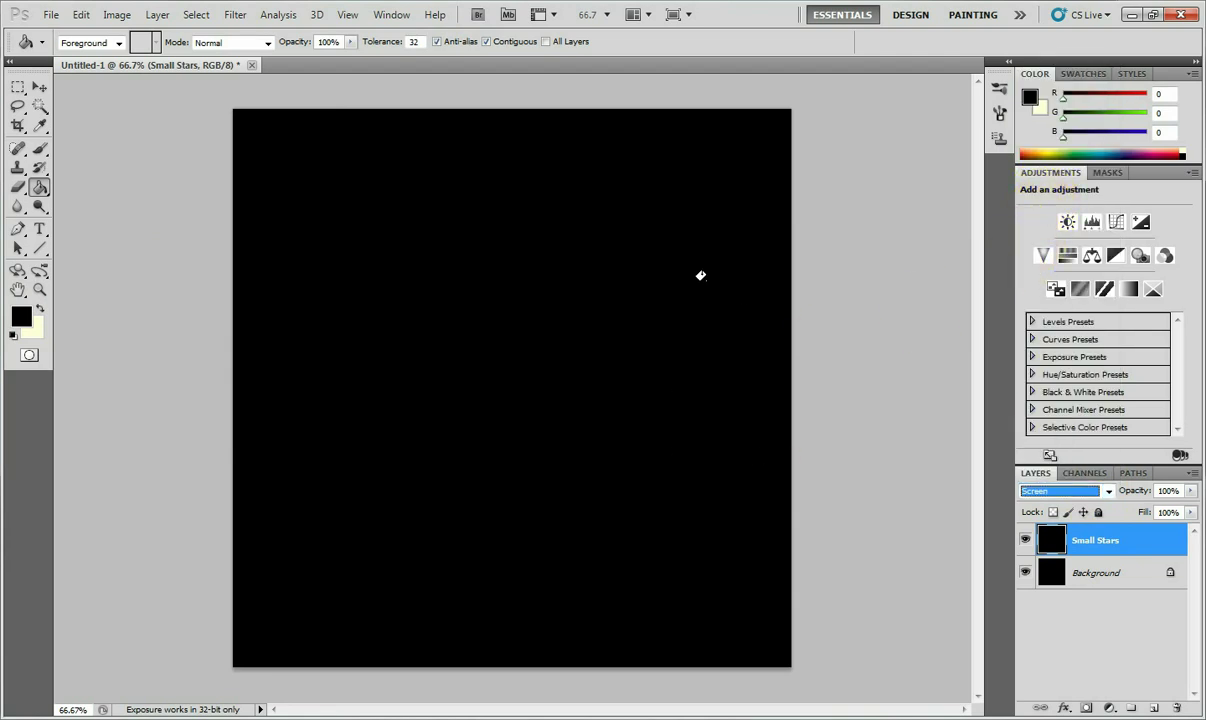
- Apply the Add Noise filter to the Small Stars layer with 40% amount, Gaussian distribution and Monochromatic enabled
left_click(237, 15)
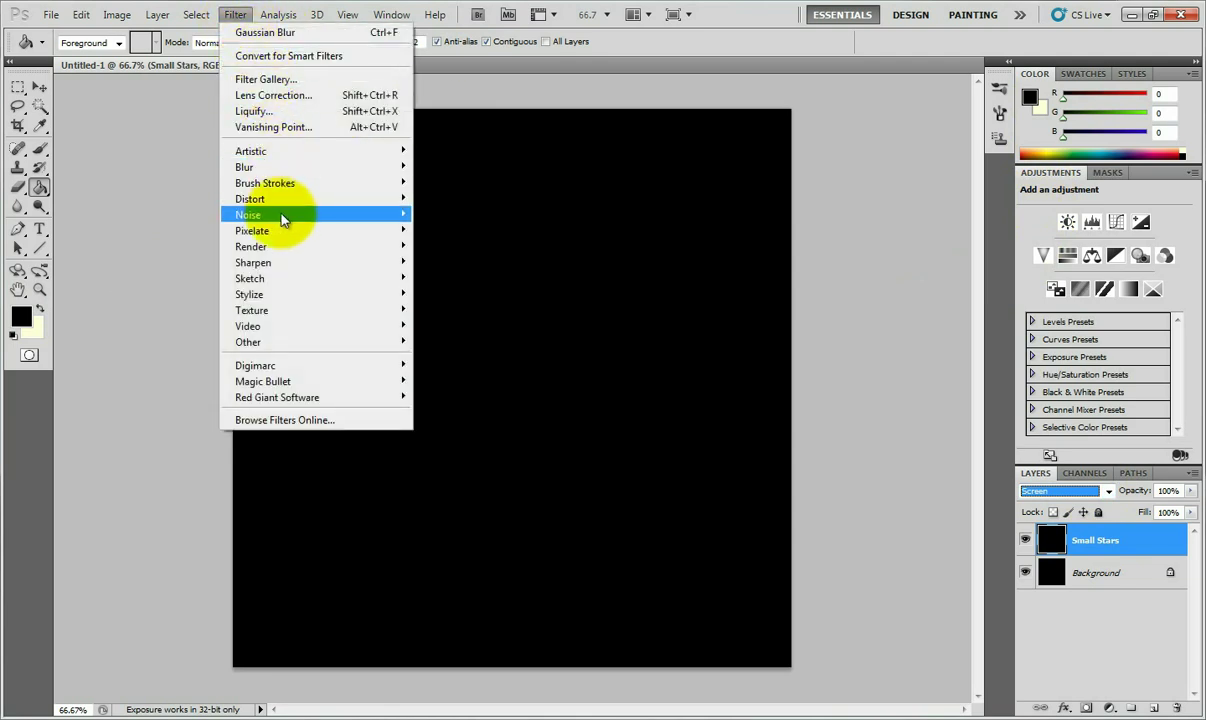
mouse_move(283, 215)
left_click(186, 221)
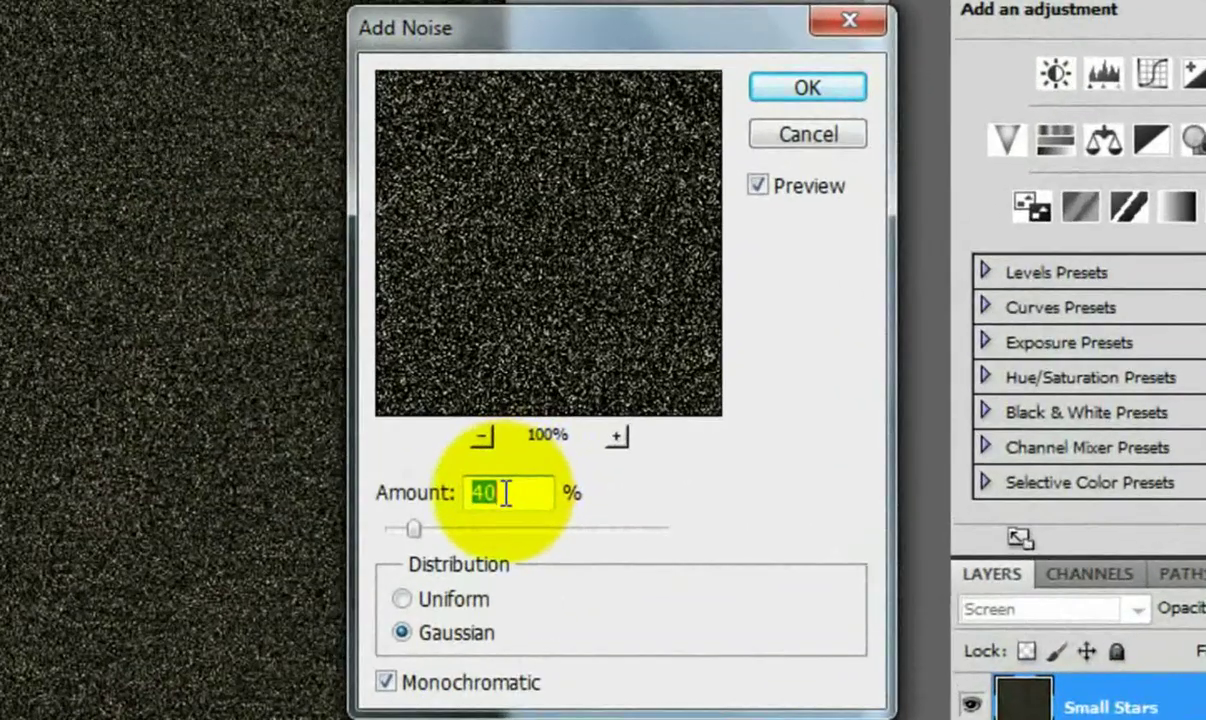
left_click_drag(465, 519, 416, 537)
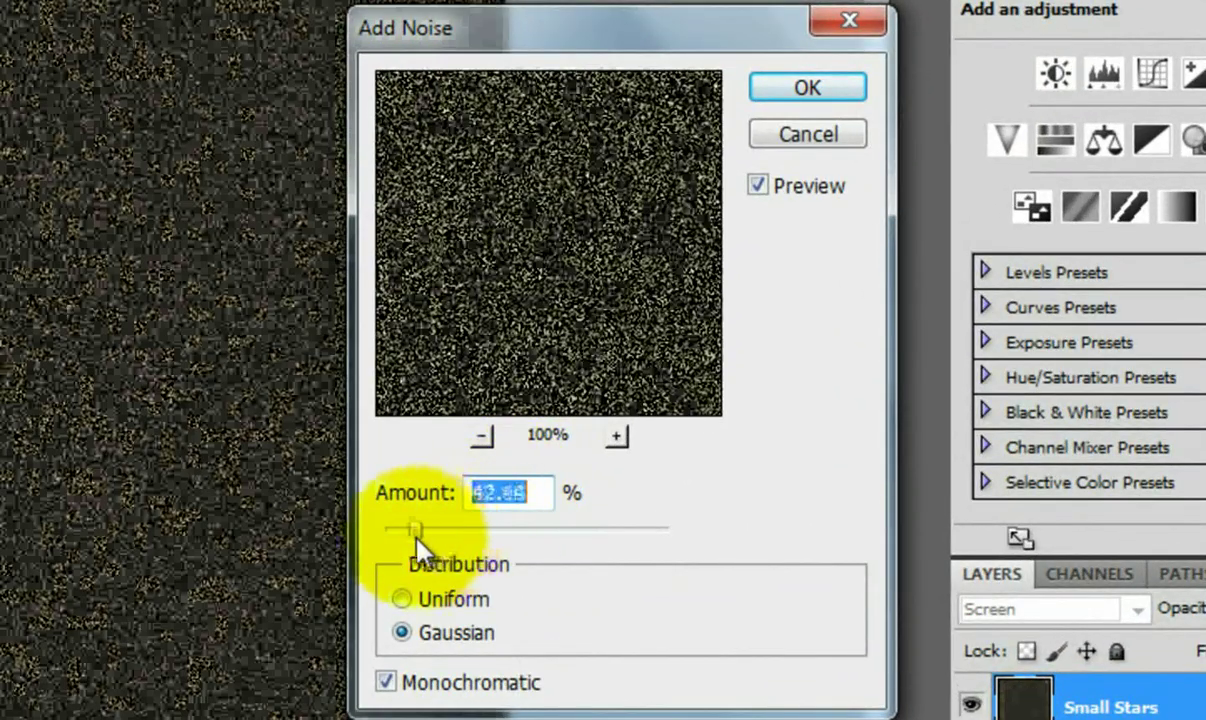
left_click_drag(536, 500, 358, 493)
type("40")
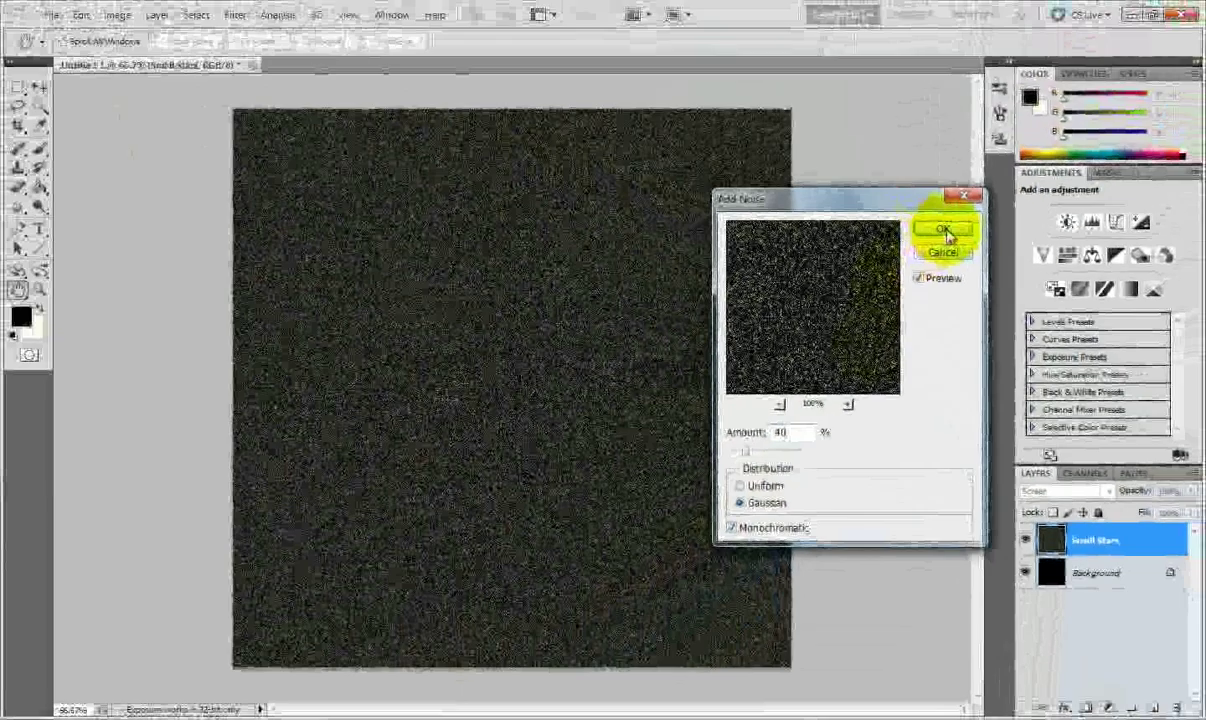
left_click(902, 186)
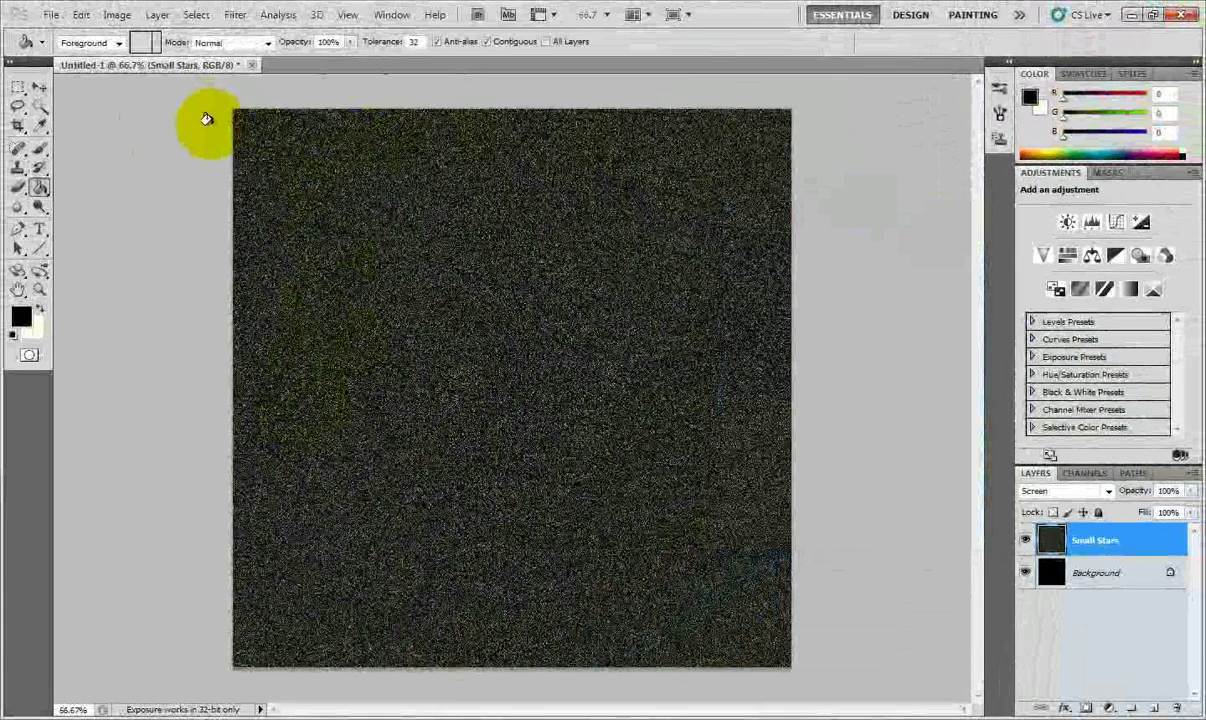
- Adjust the Small Stars layer with Brightness/Contrast, setting brightness to -150 and contrast to 100
left_click(112, 18)
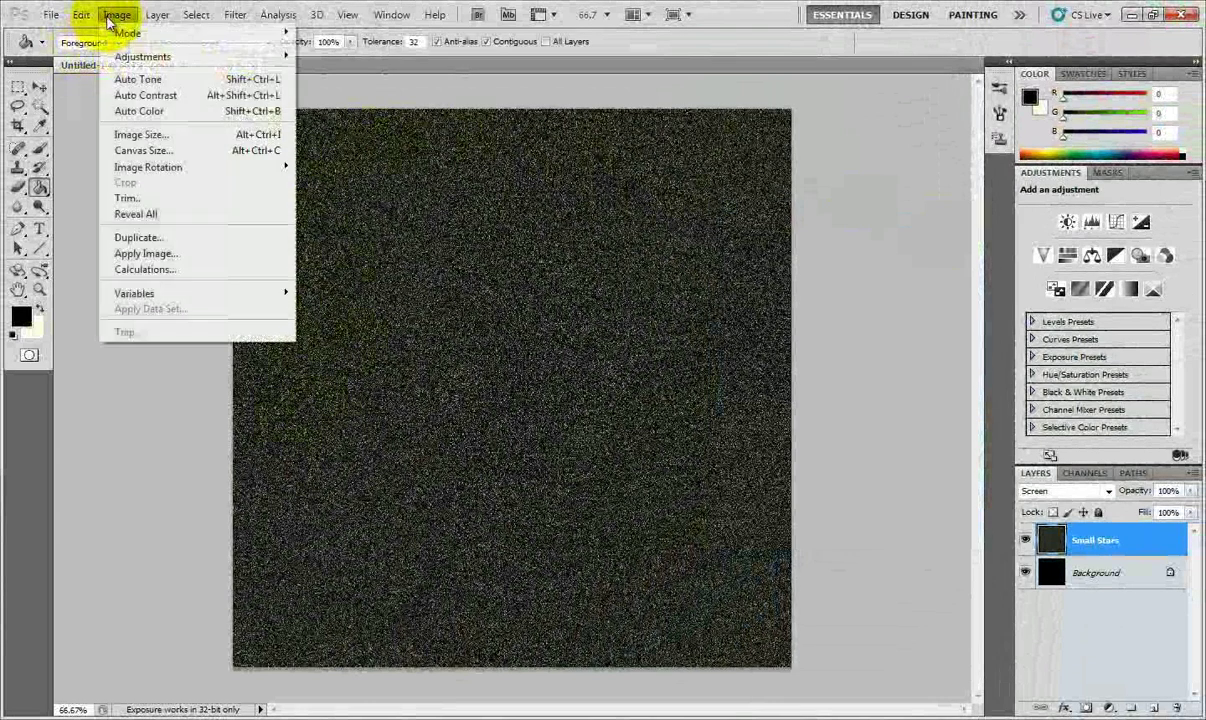
mouse_move(145, 58)
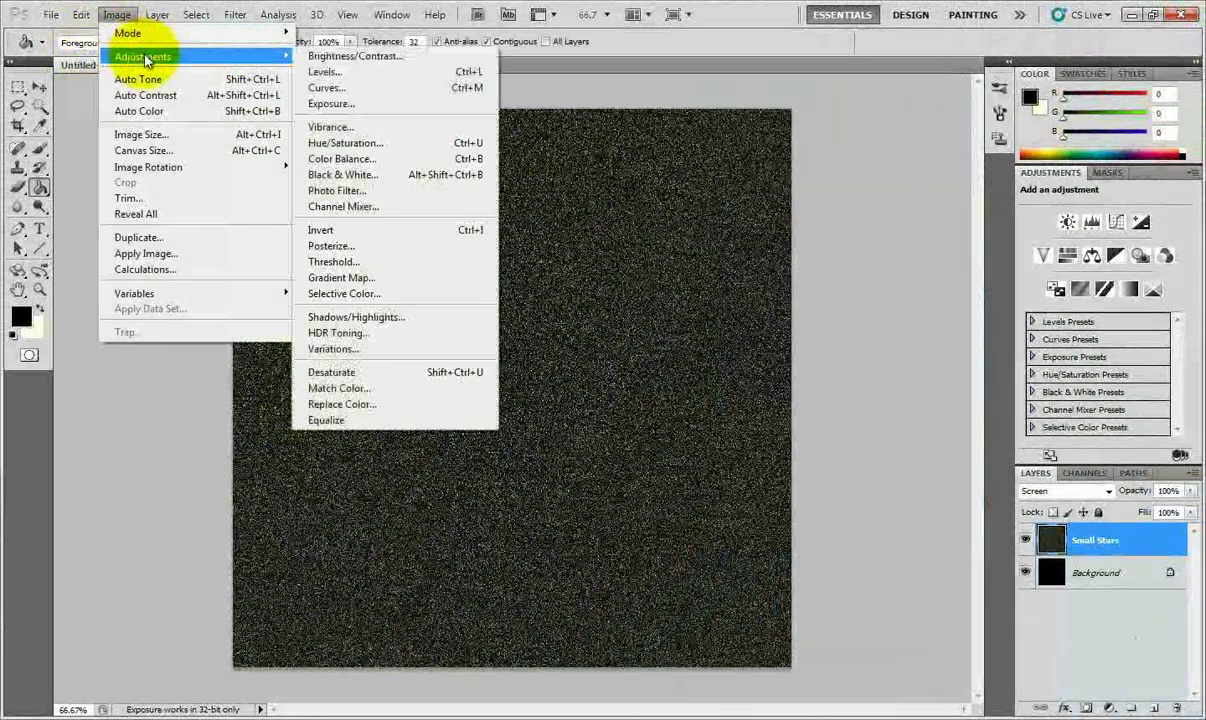
left_click(345, 60)
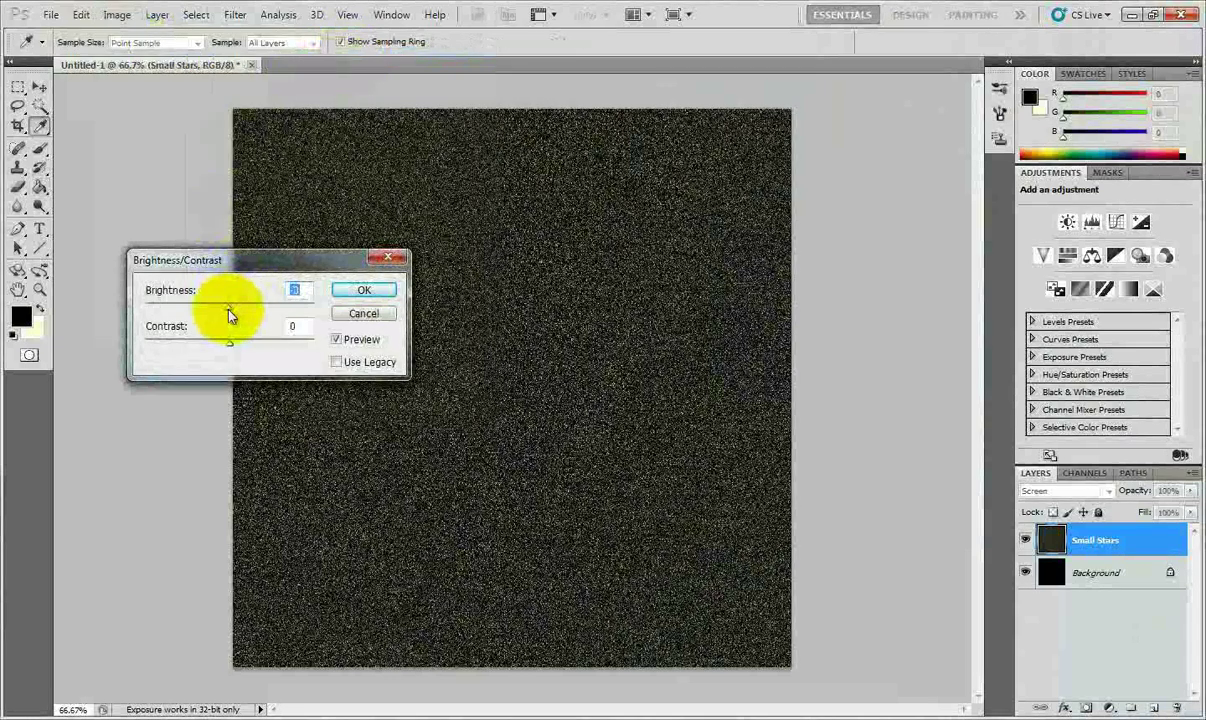
left_click_drag(229, 312, 118, 323)
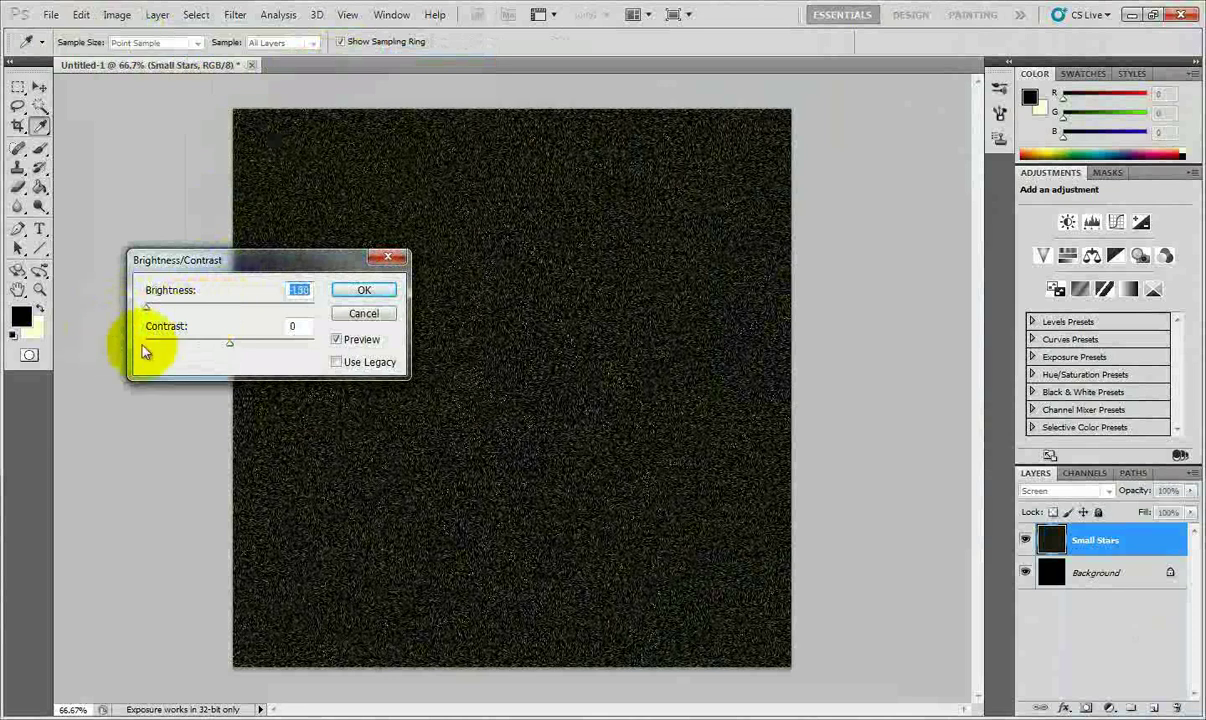
left_click_drag(229, 345, 318, 342)
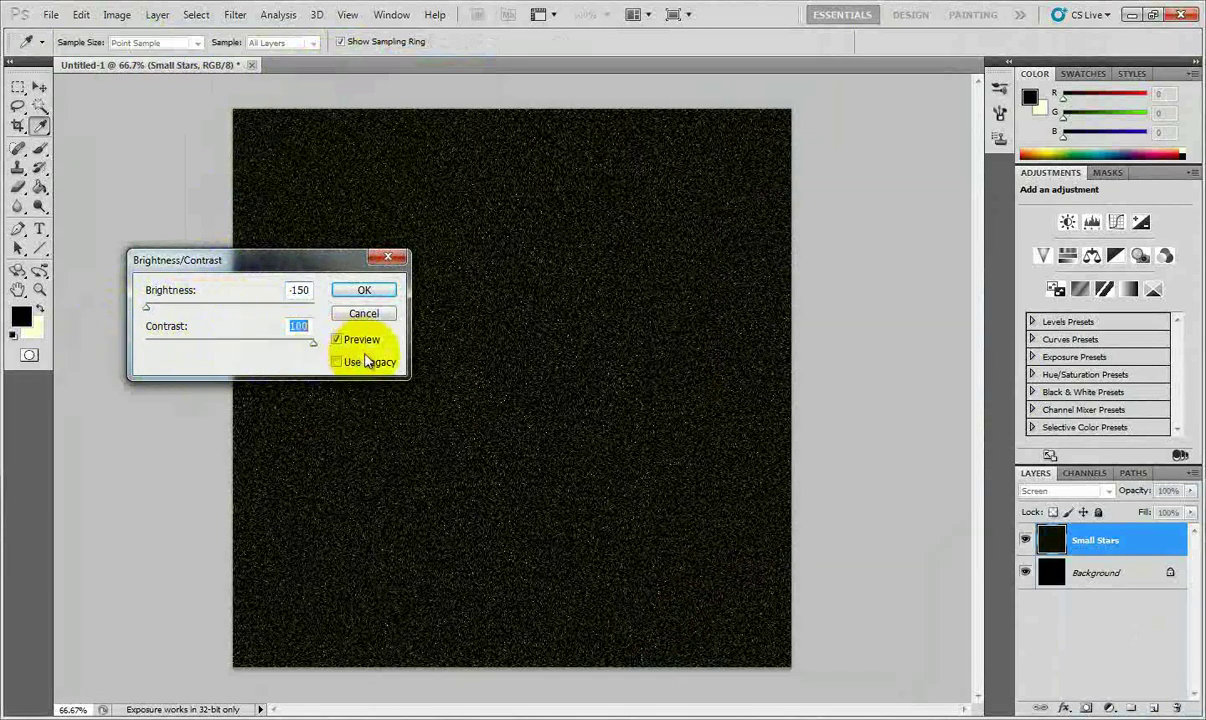
left_click(366, 291)
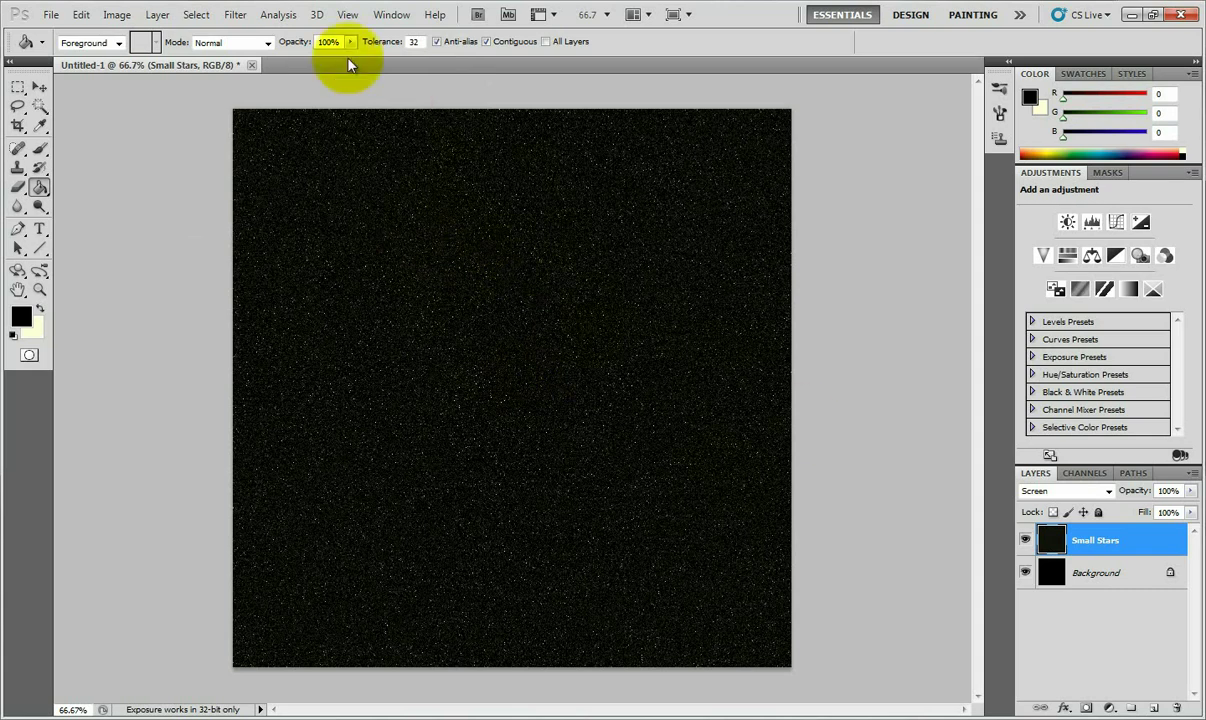
- Duplicate the Small Stars layer as Big Stars and hide the original Small Stars layer
left_click(156, 16)
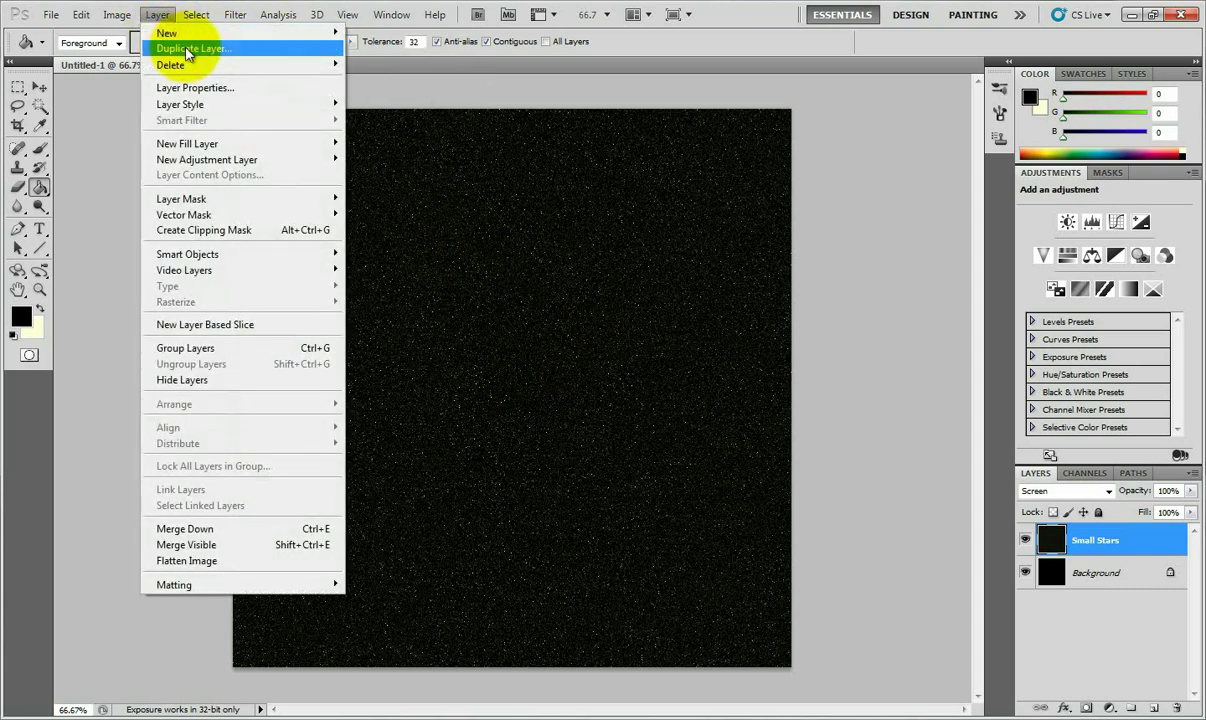
left_click(187, 50)
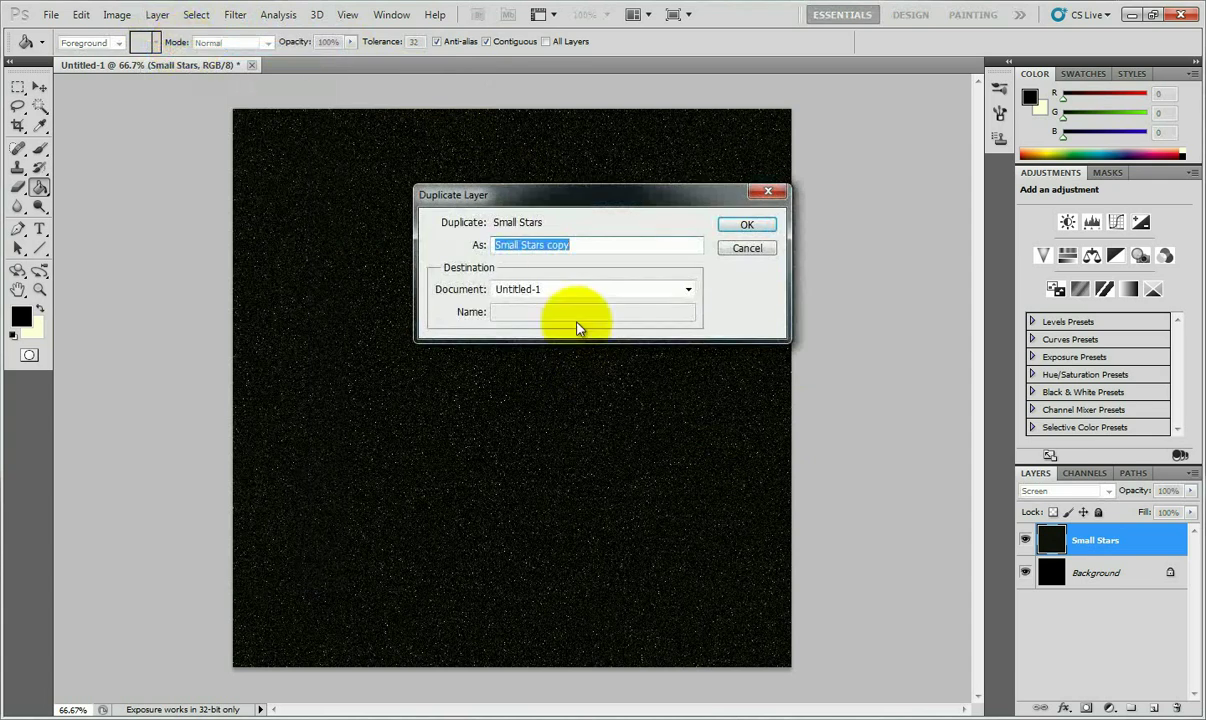
type("Big Stars")
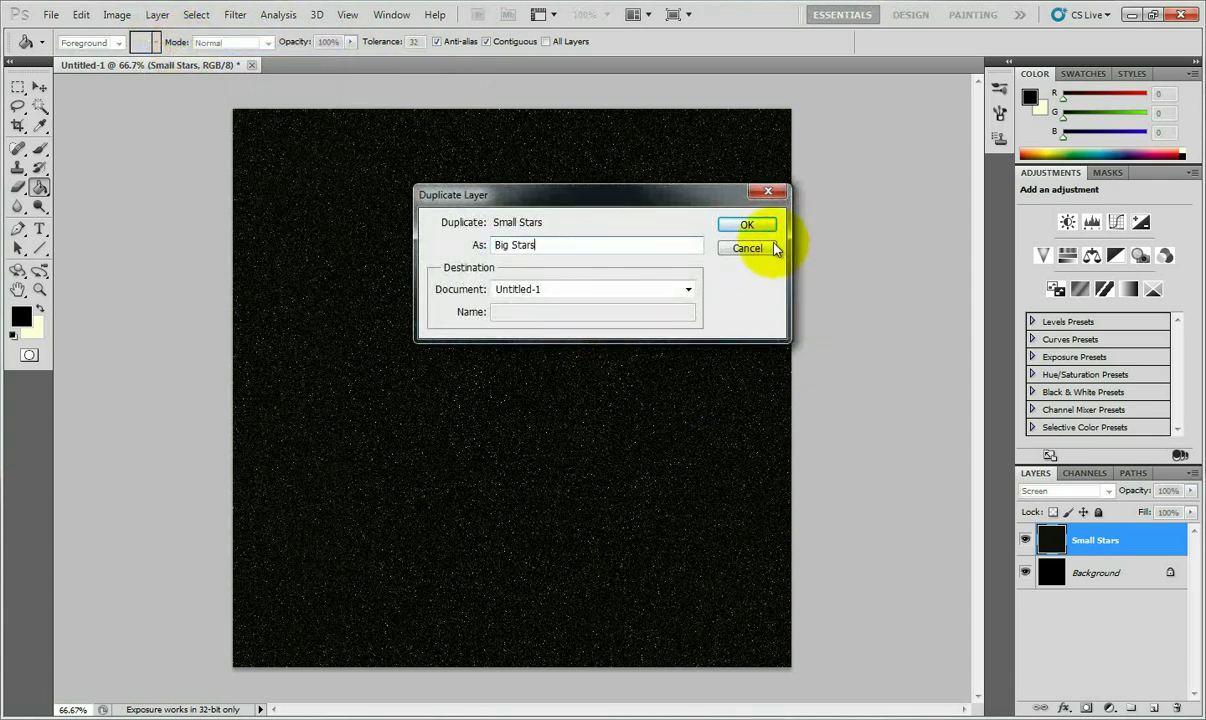
left_click(749, 226)
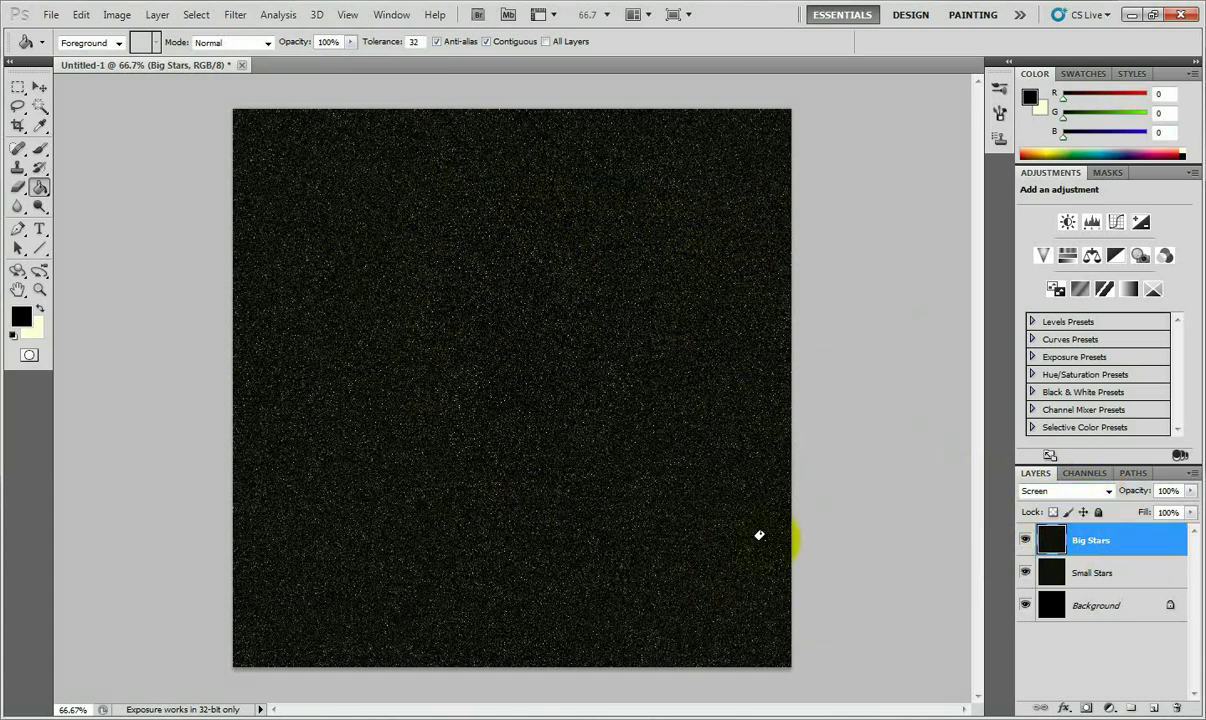
left_click(1025, 573)
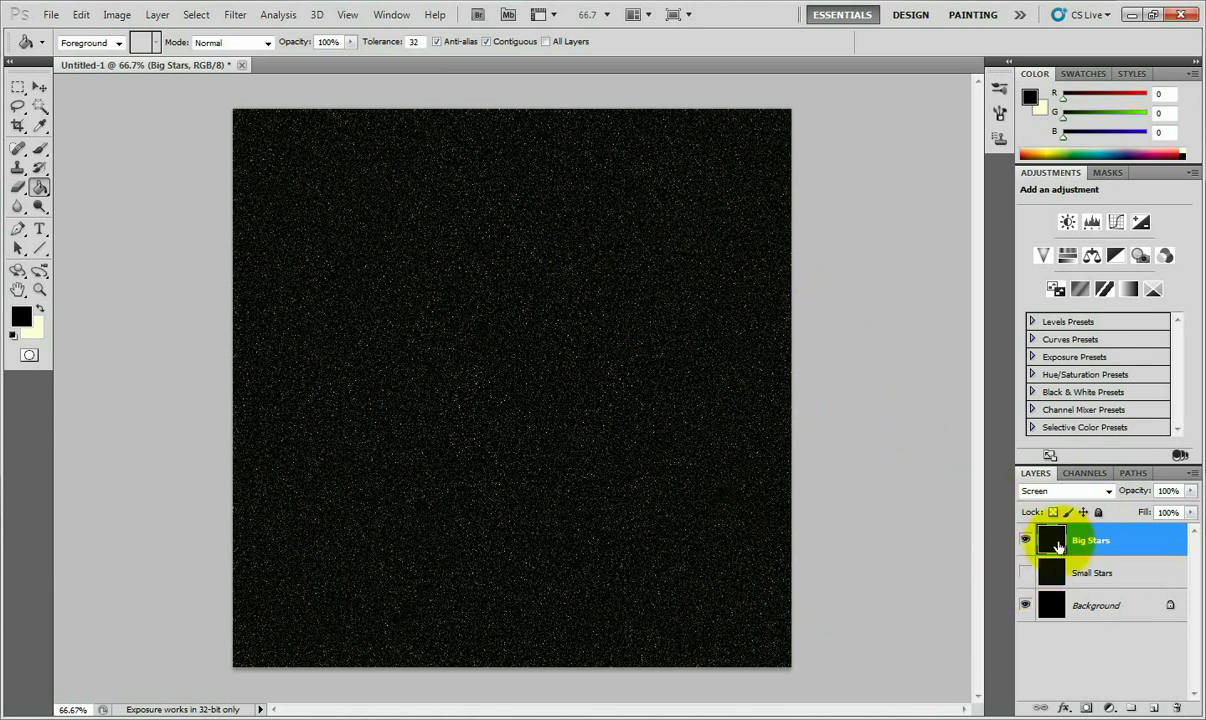
- Adjust the Big Stars layer with Brightness/Contrast, setting brightness to -150 and contrast to 88
left_click(125, 15)
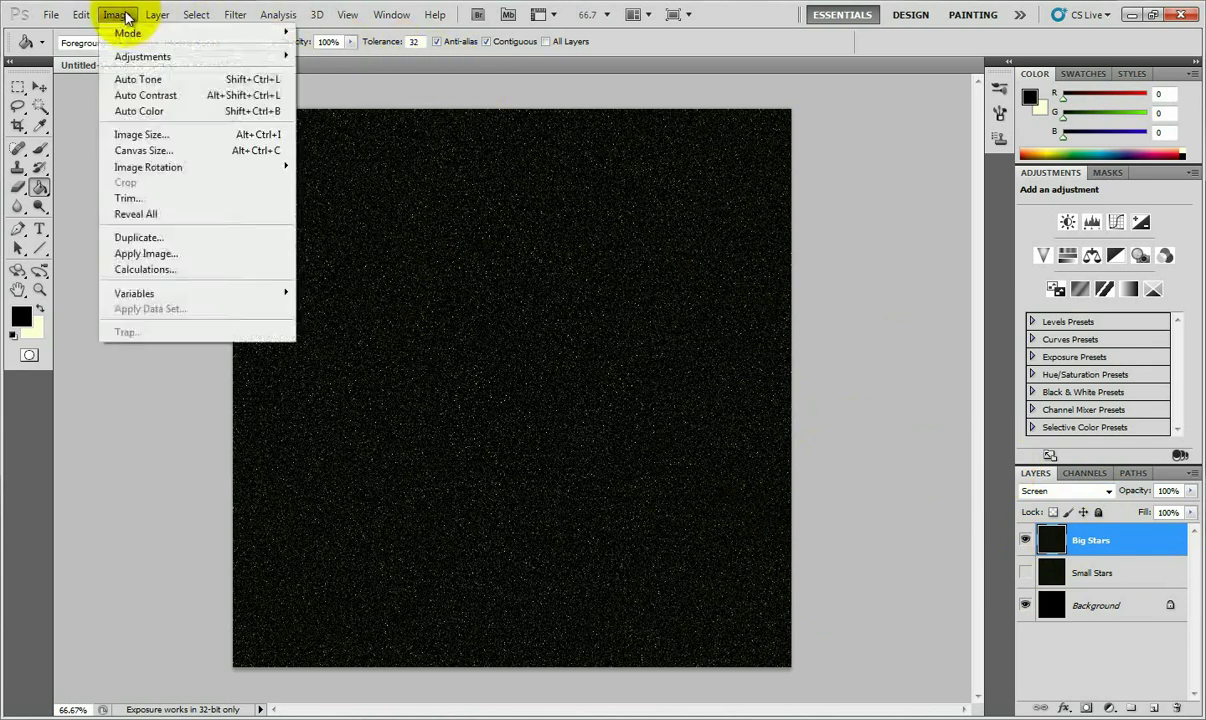
mouse_move(135, 56)
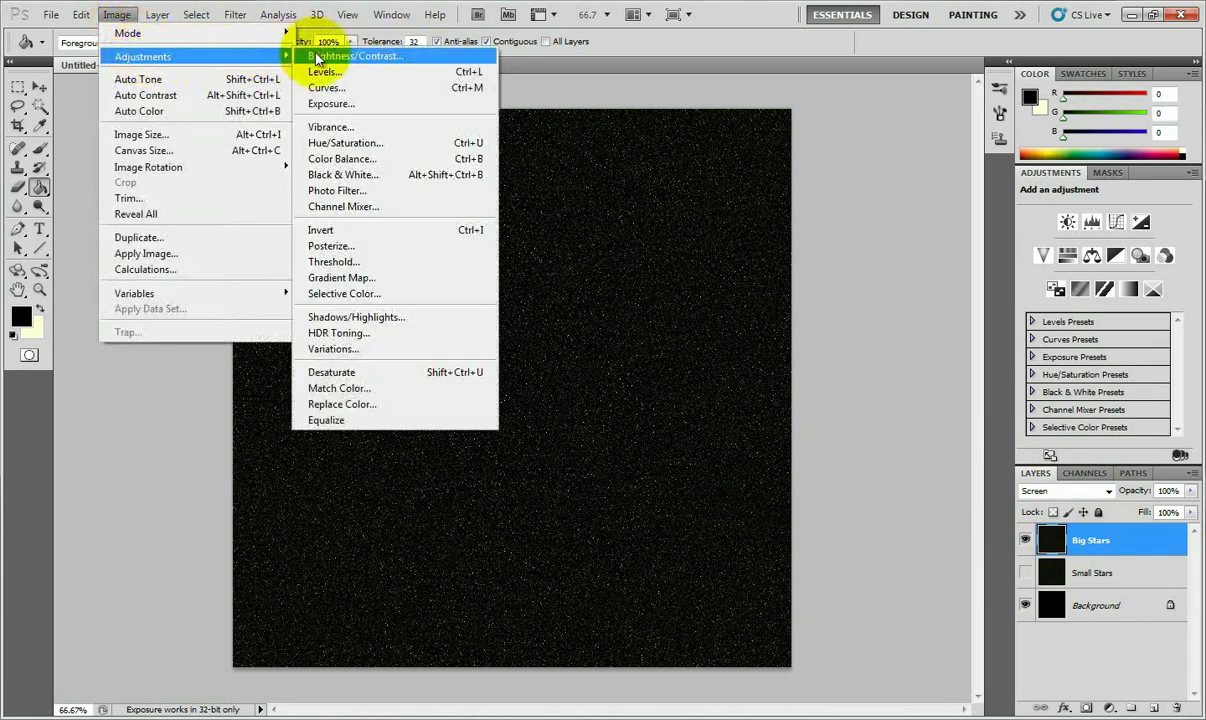
left_click(316, 57)
left_click_drag(230, 312, 124, 316)
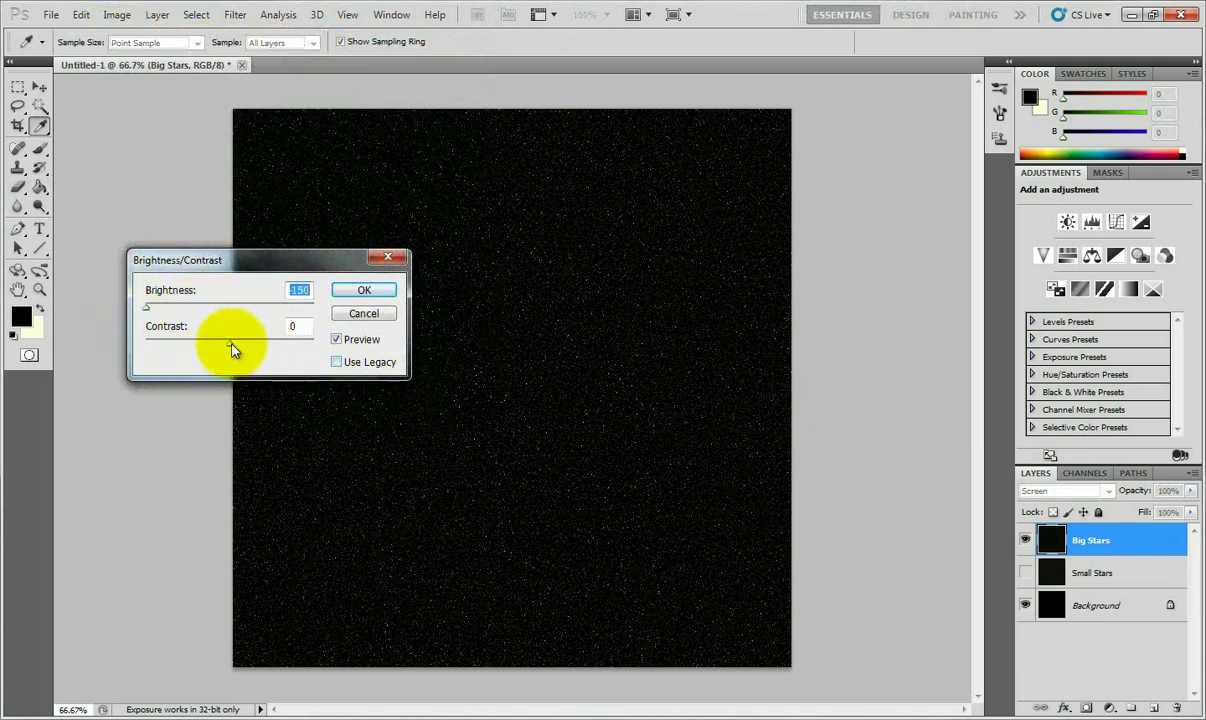
left_click_drag(231, 346, 300, 340)
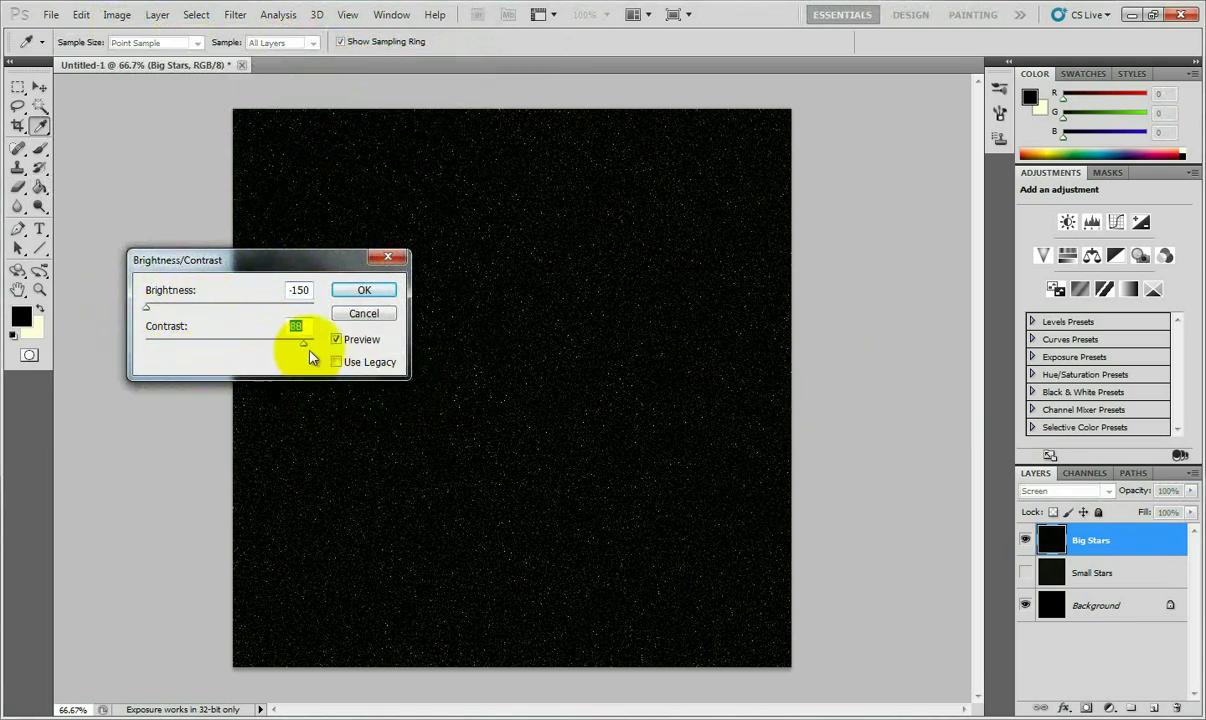
left_click(350, 292)
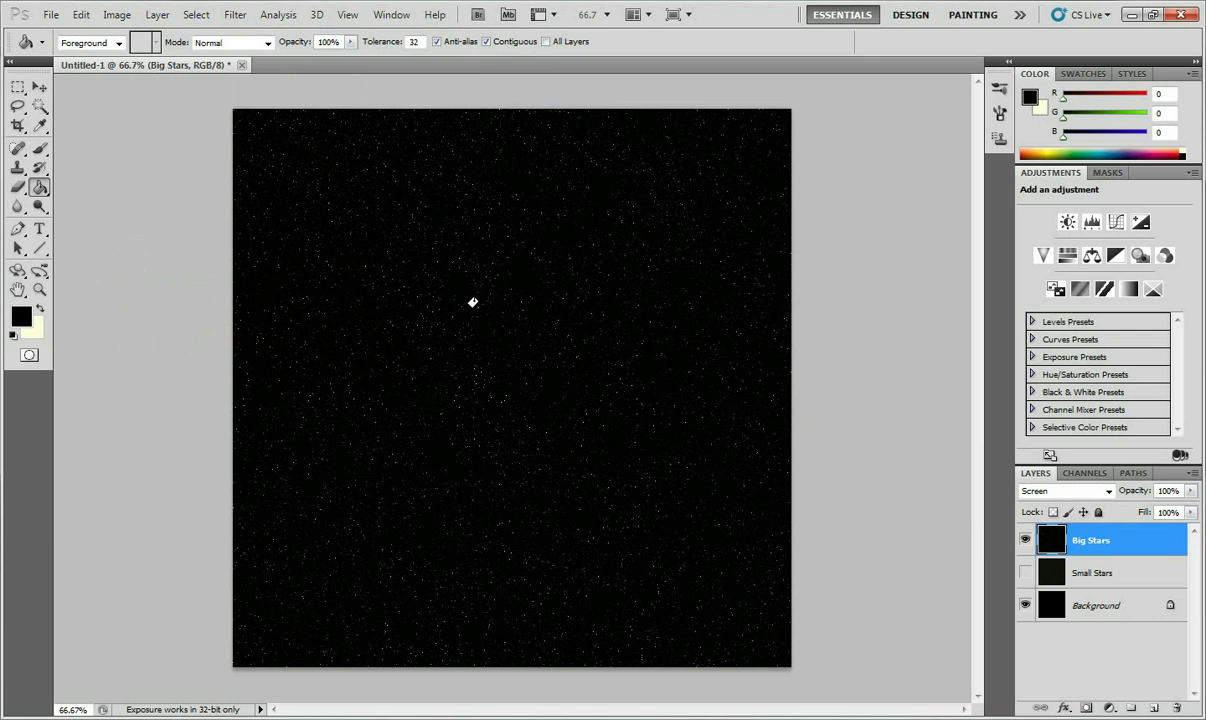
- Apply Brightness/Contrast to the Big Stars layer once more, with brightness at its minimum and contrast at its maximum
left_click(119, 14)
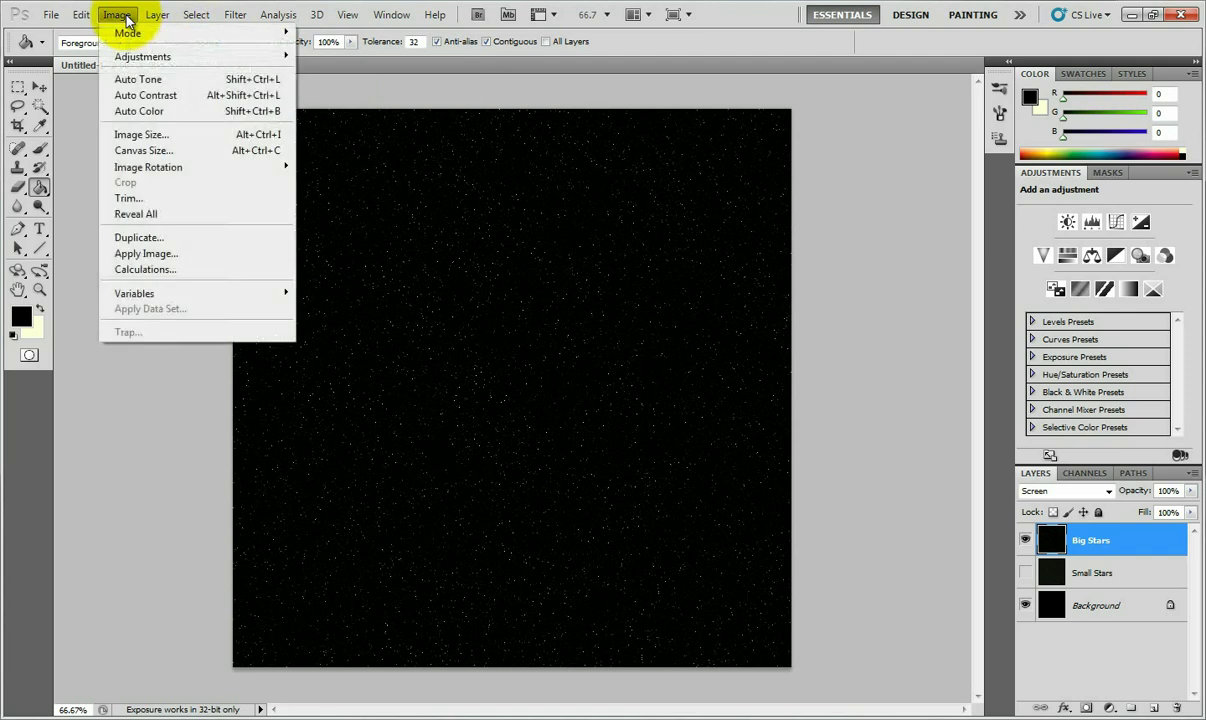
mouse_move(160, 56)
left_click(318, 56)
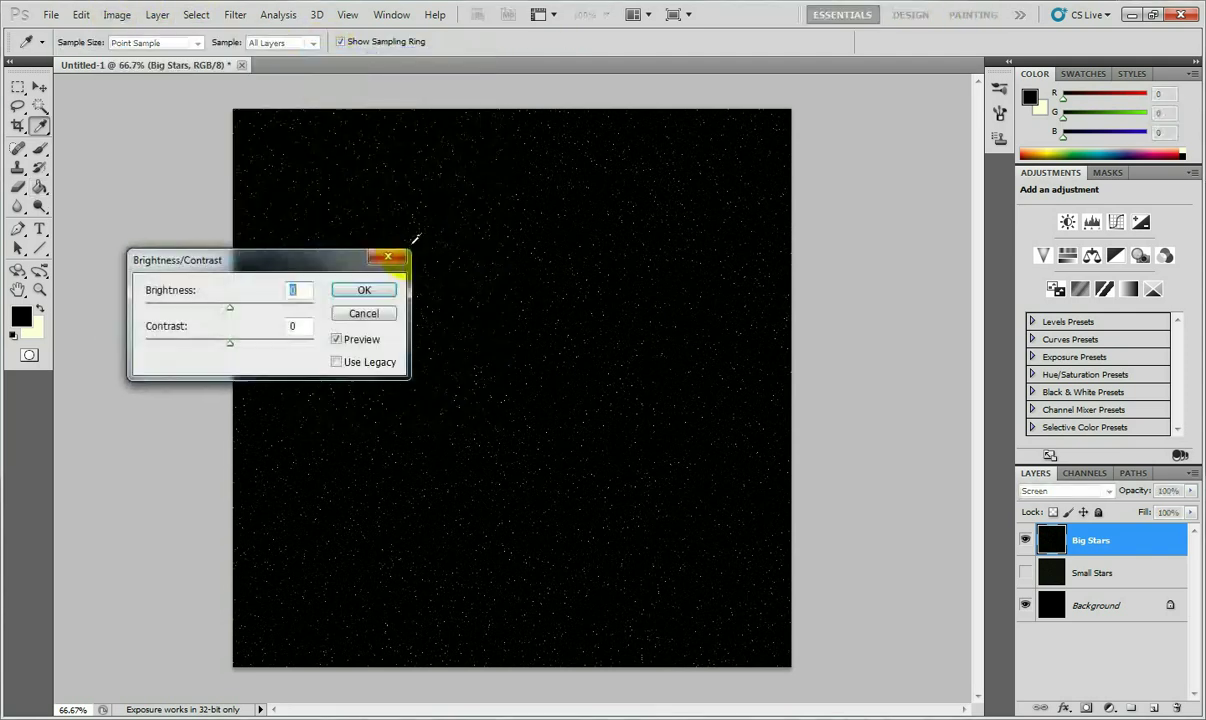
left_click_drag(231, 311, 107, 313)
left_click_drag(231, 343, 330, 339)
left_click(364, 291)
key("g")
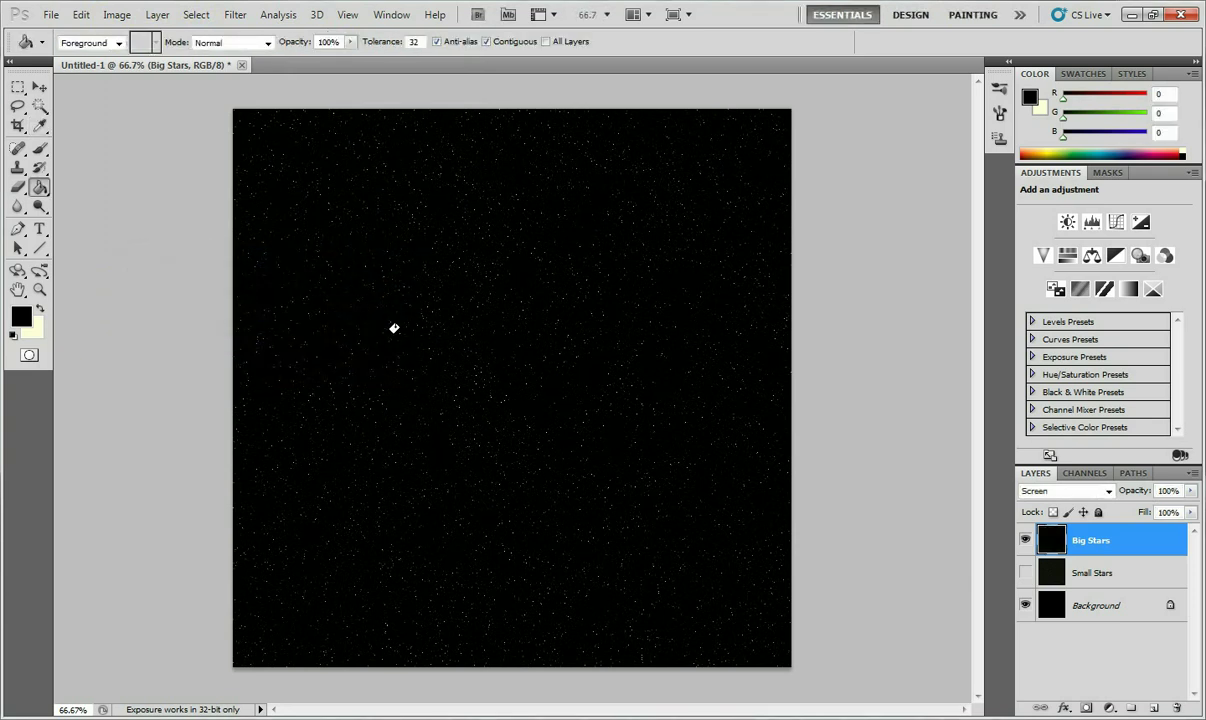
- Examine the stars of the Big Stars layer at actual pixel size and with the whole canvas fitted on screen
left_click(39, 291)
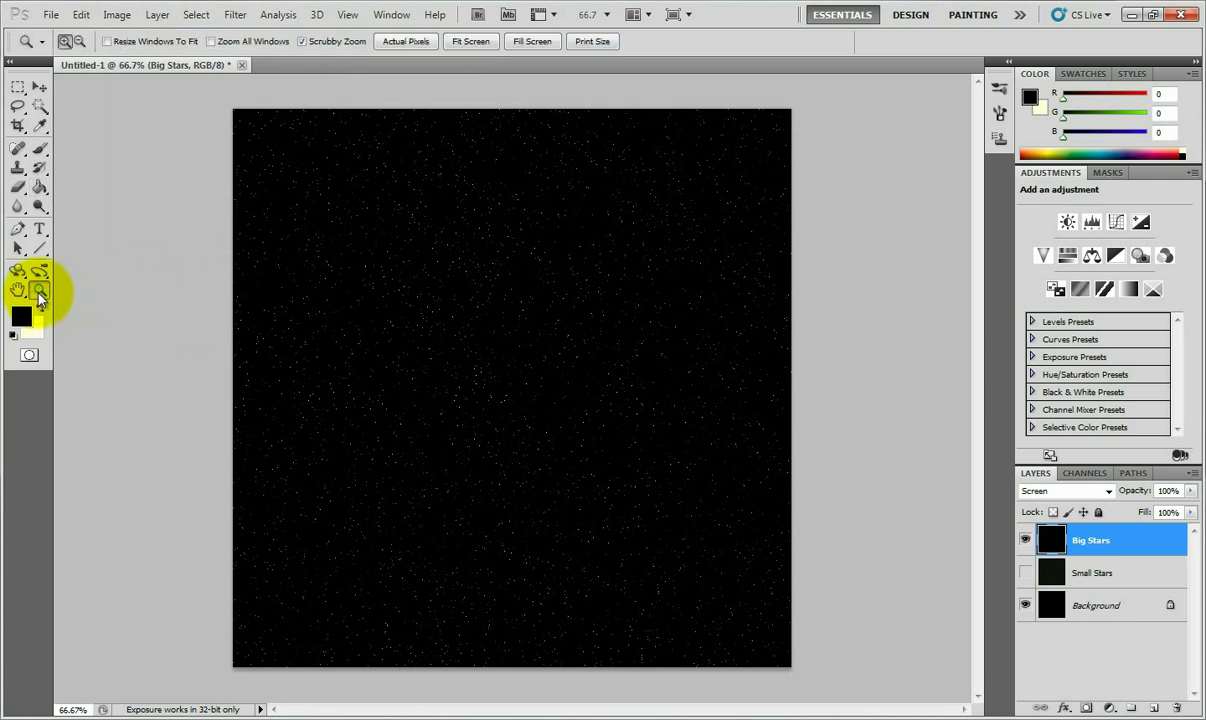
right_click(508, 354)
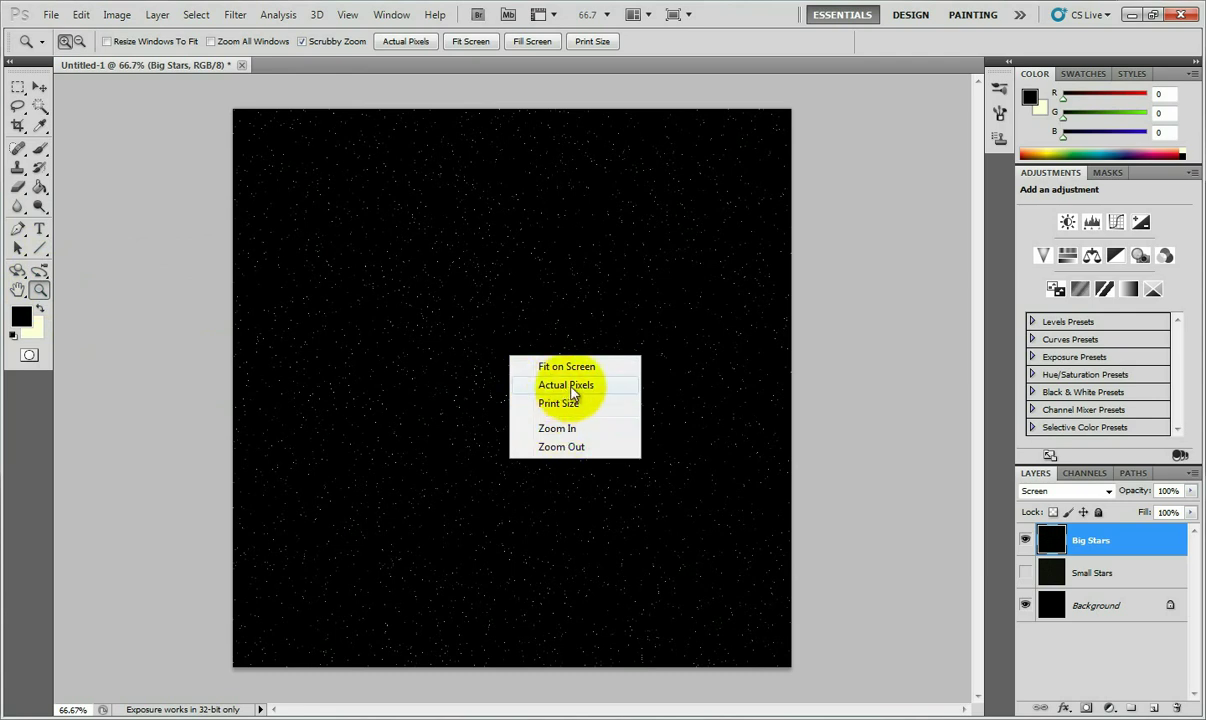
left_click(572, 388)
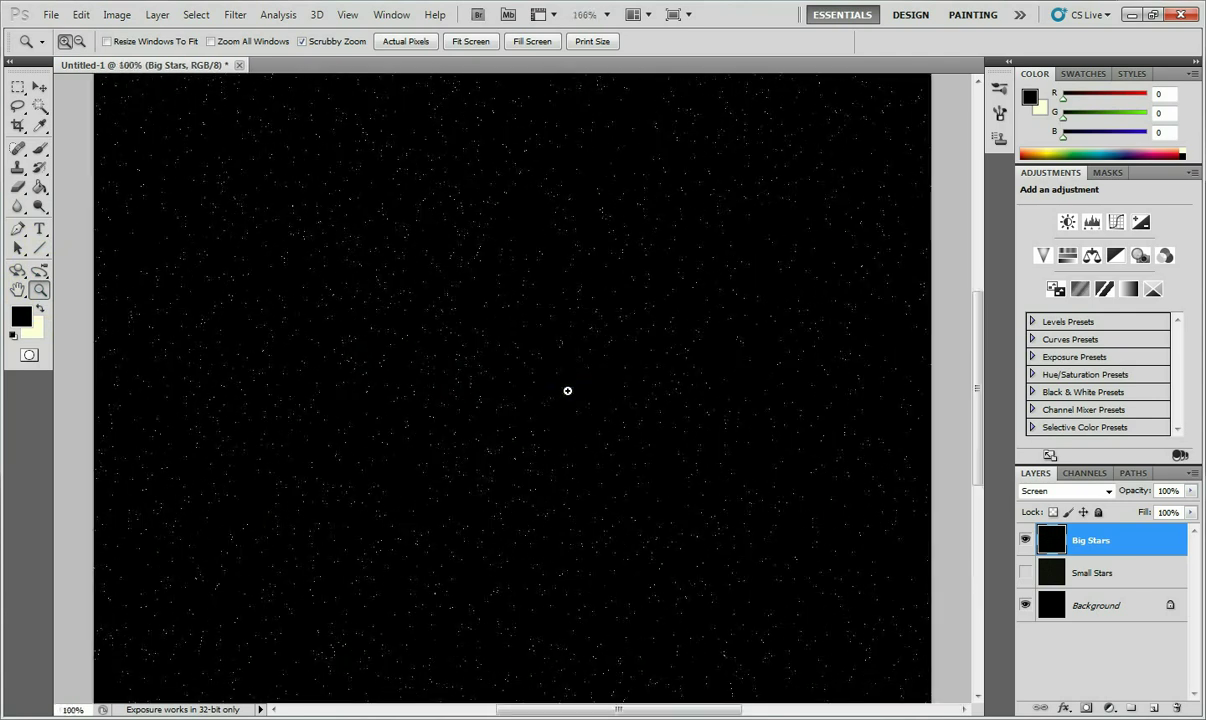
mouse_move(975, 369)
left_mouse_down()
mouse_move(974, 331)
mouse_move(978, 382)
left_mouse_up()
right_click(477, 375)
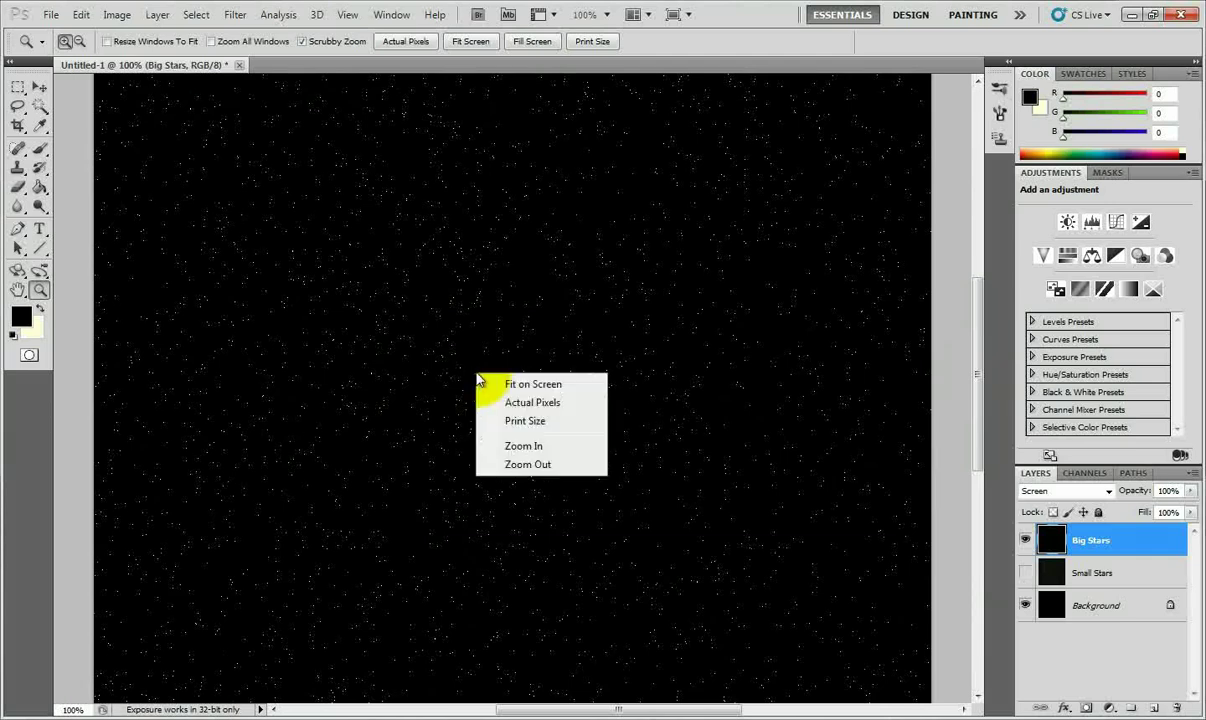
left_click(533, 386)
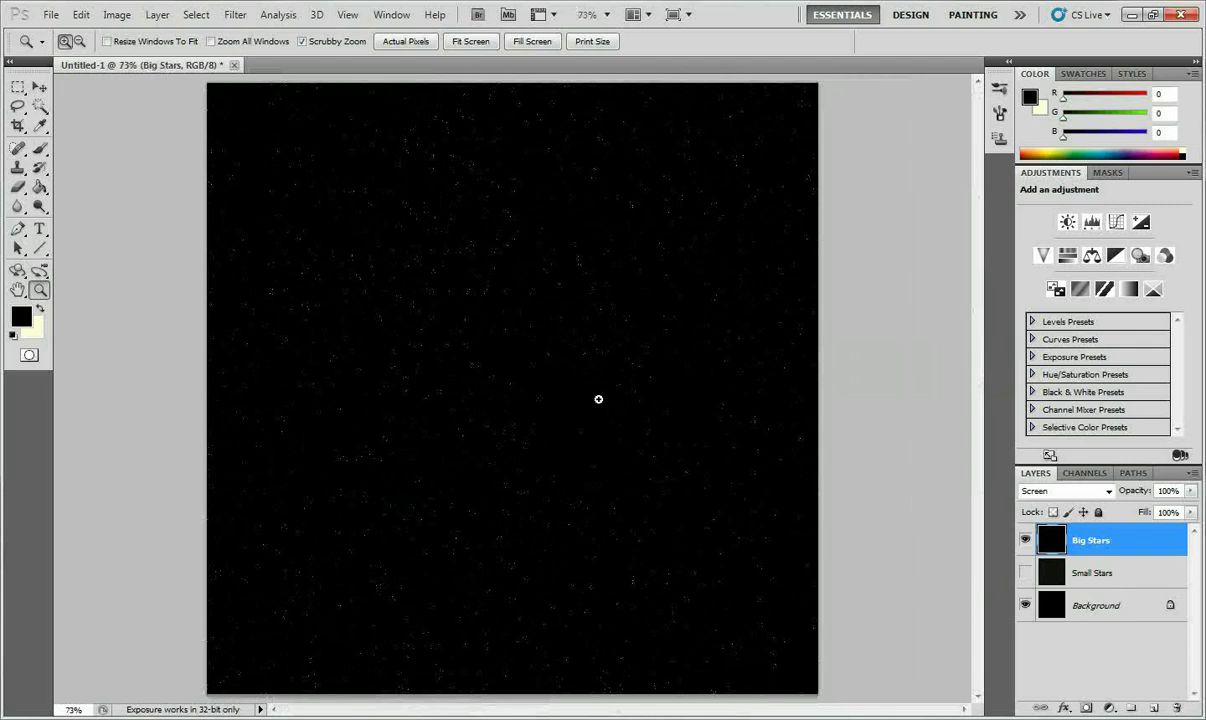
- Scale the Big Stars layer up beyond the canvas edges to enlarge its stars, and apply the transformation
right_click(502, 355)
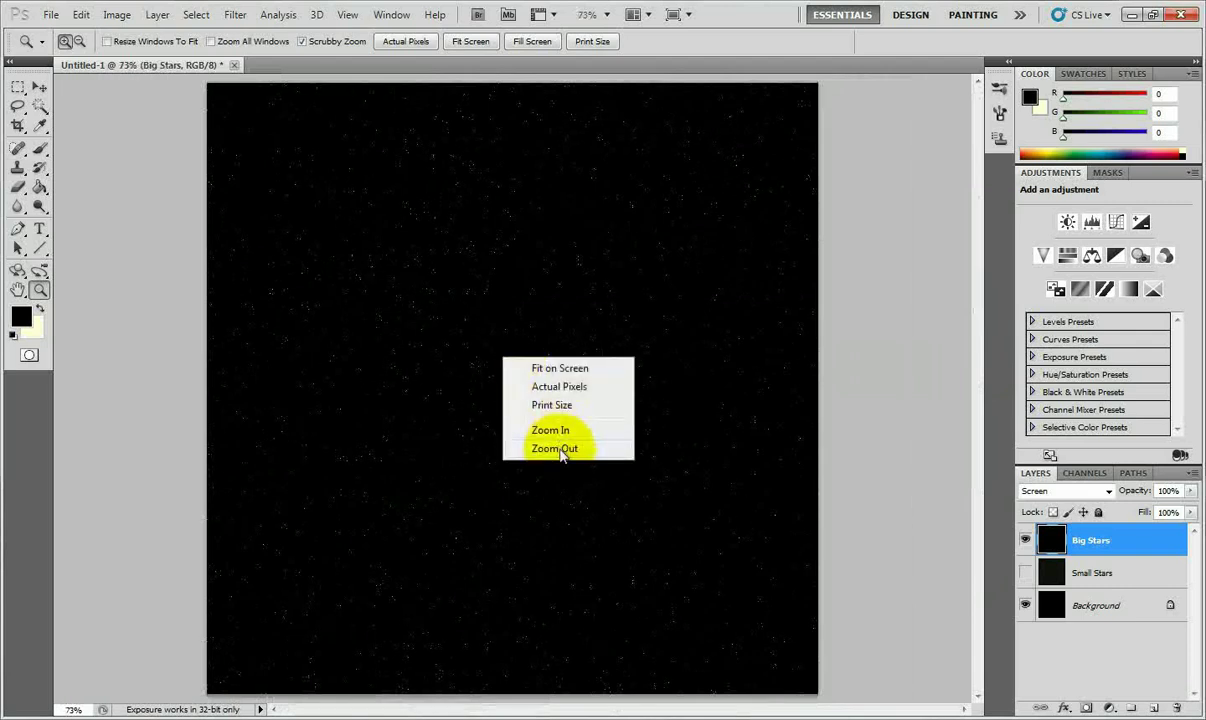
left_click(522, 425)
right_click(519, 375)
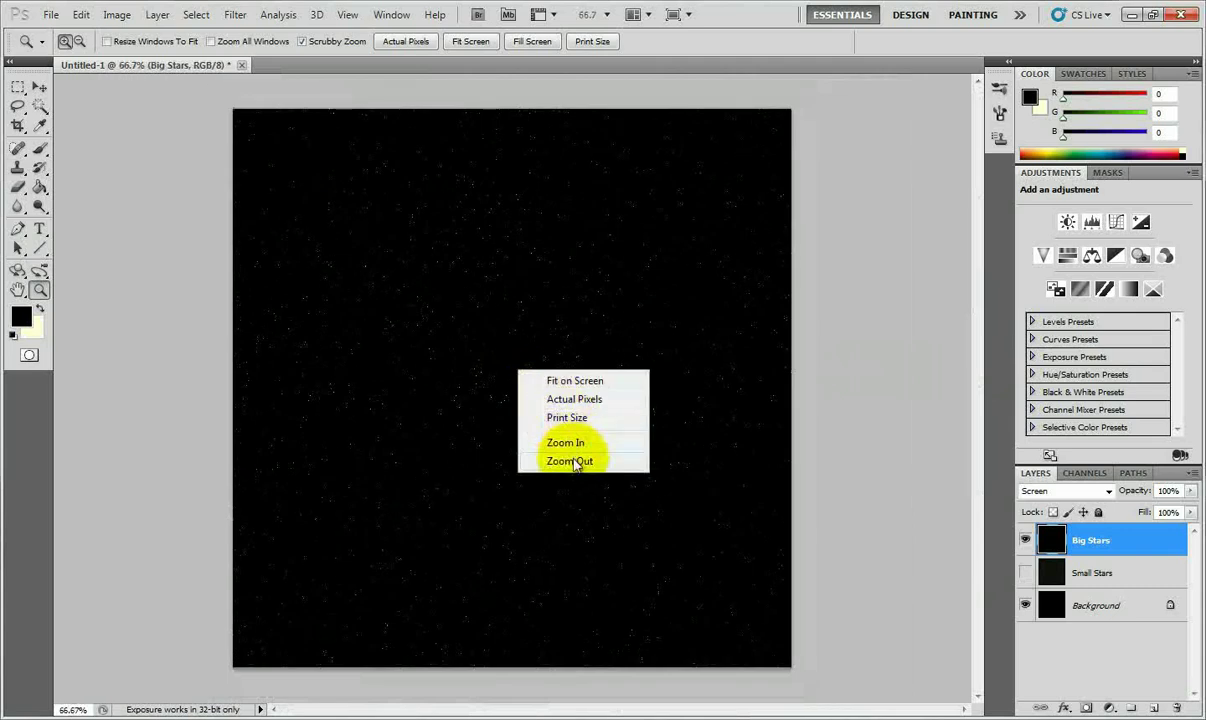
left_click(566, 458)
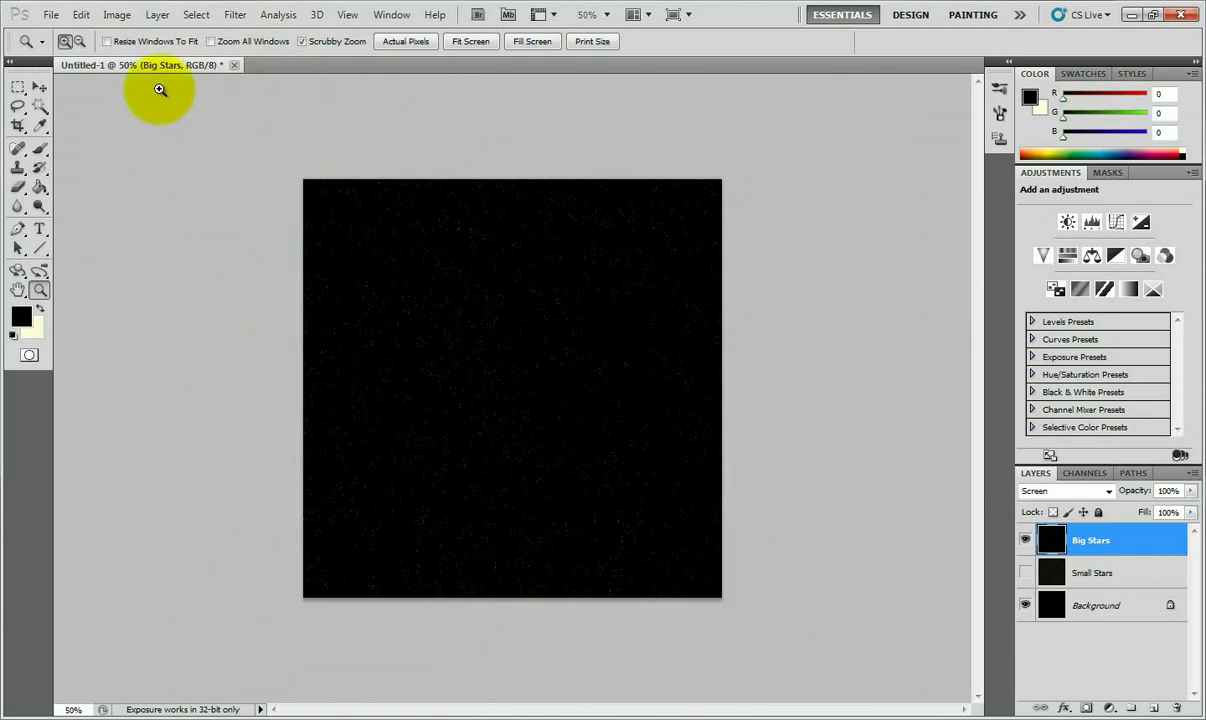
left_click(82, 15)
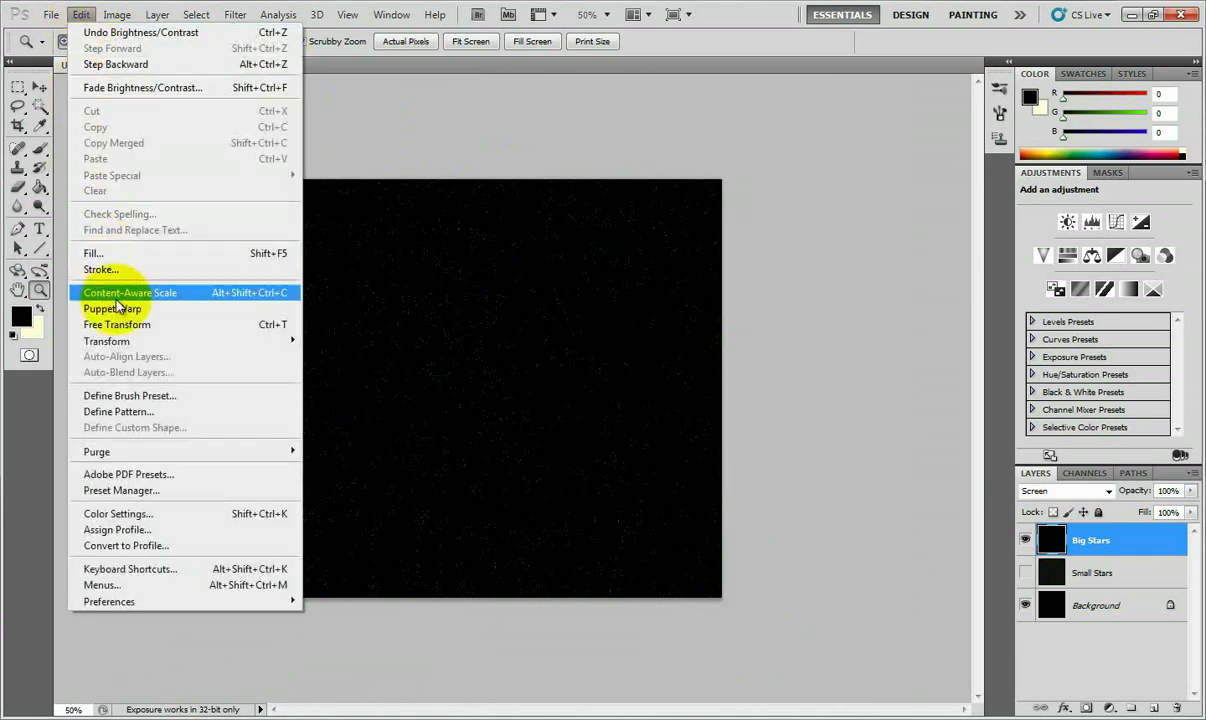
mouse_move(152, 347)
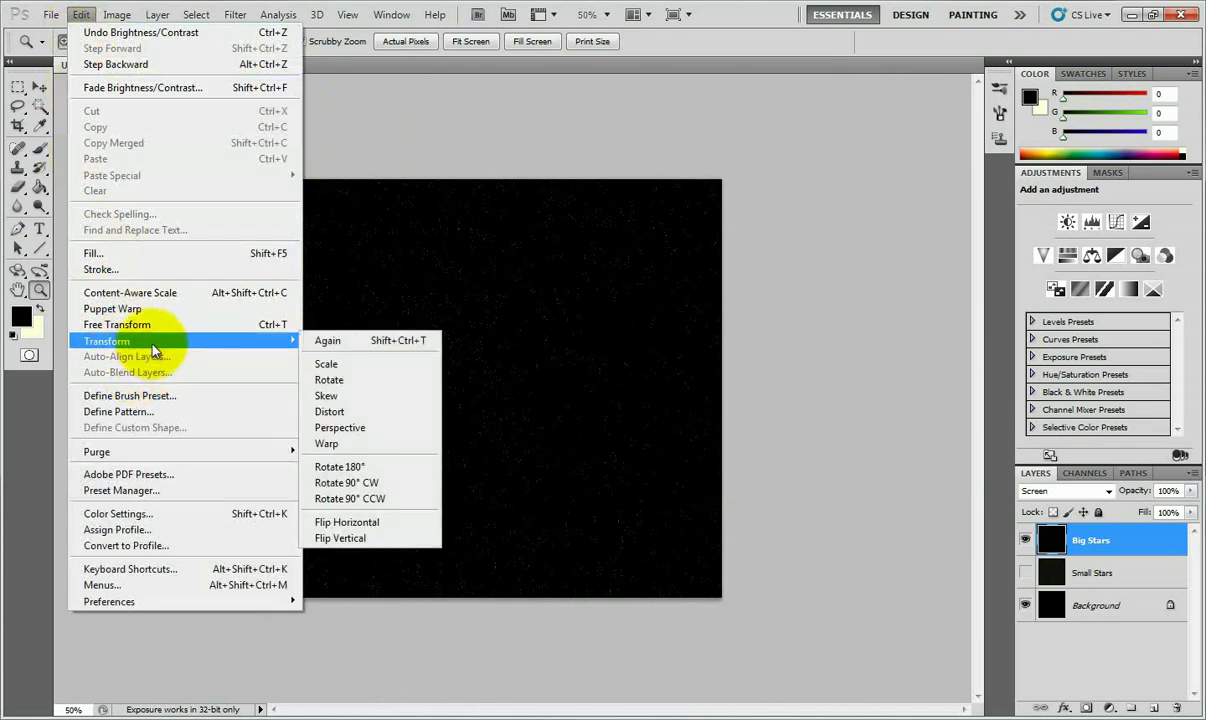
left_click(370, 366)
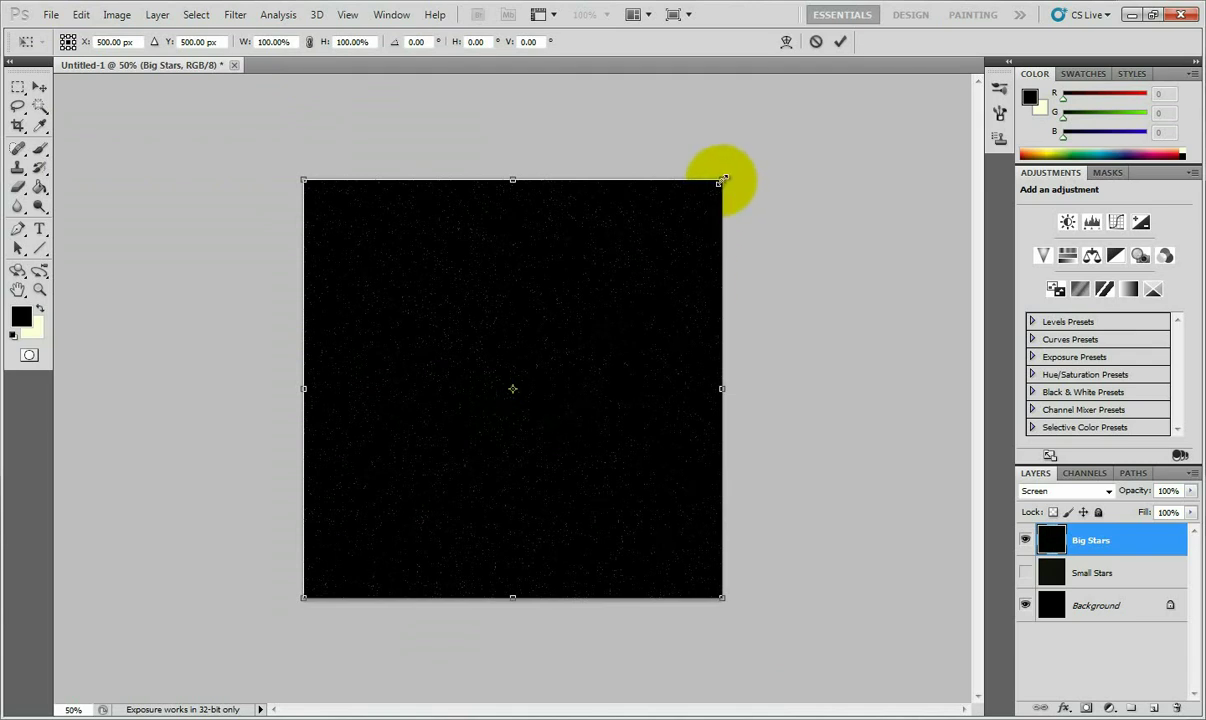
left_click_drag(722, 180, 817, 110)
left_click(839, 43)
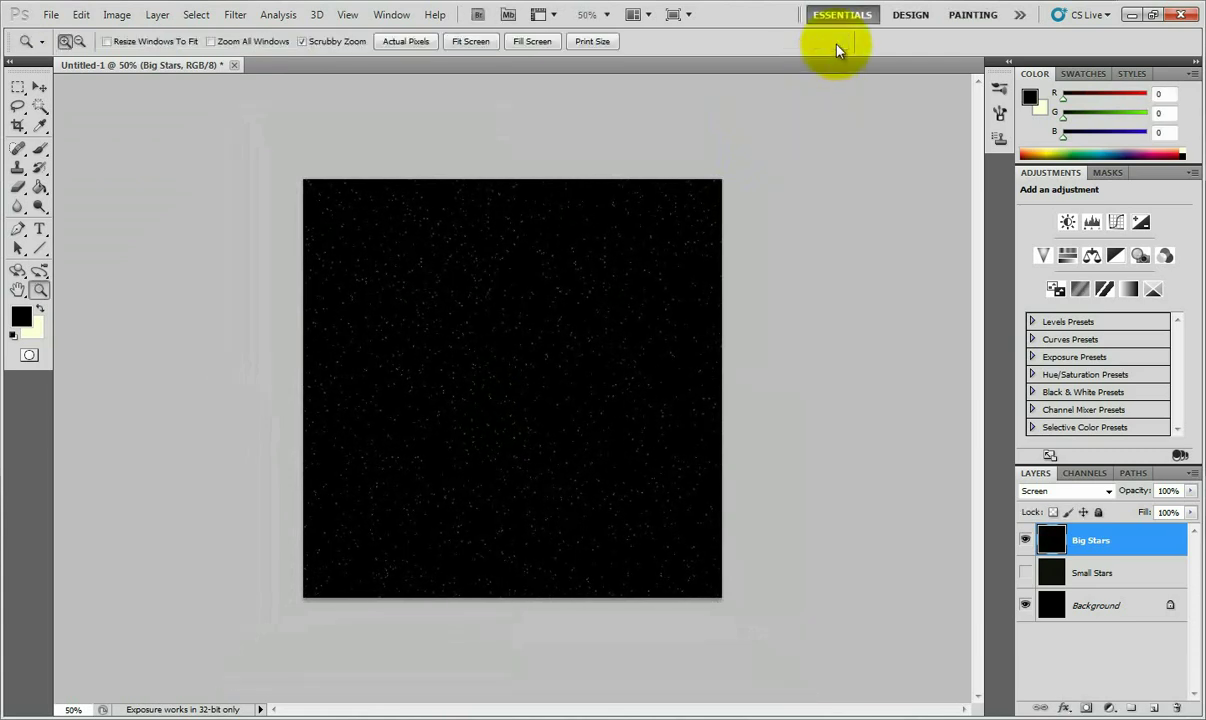
- Invert the colors of the enlarged Big Stars layer
left_click(470, 358)
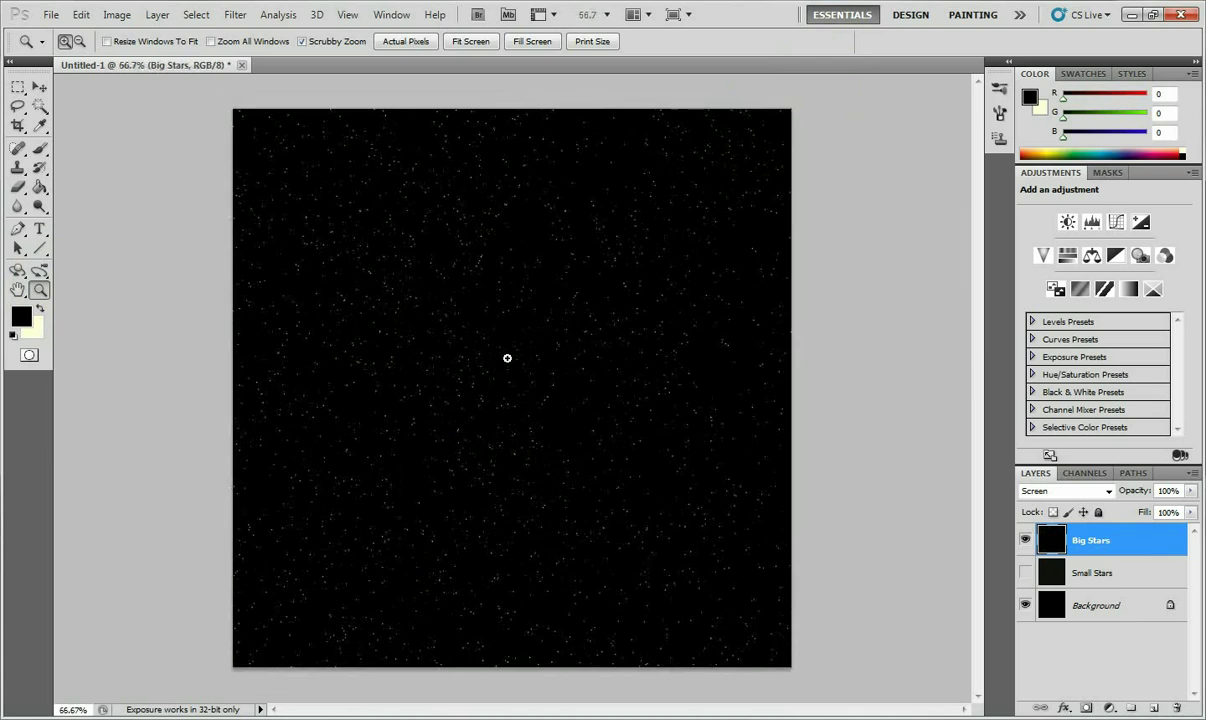
right_click(452, 372)
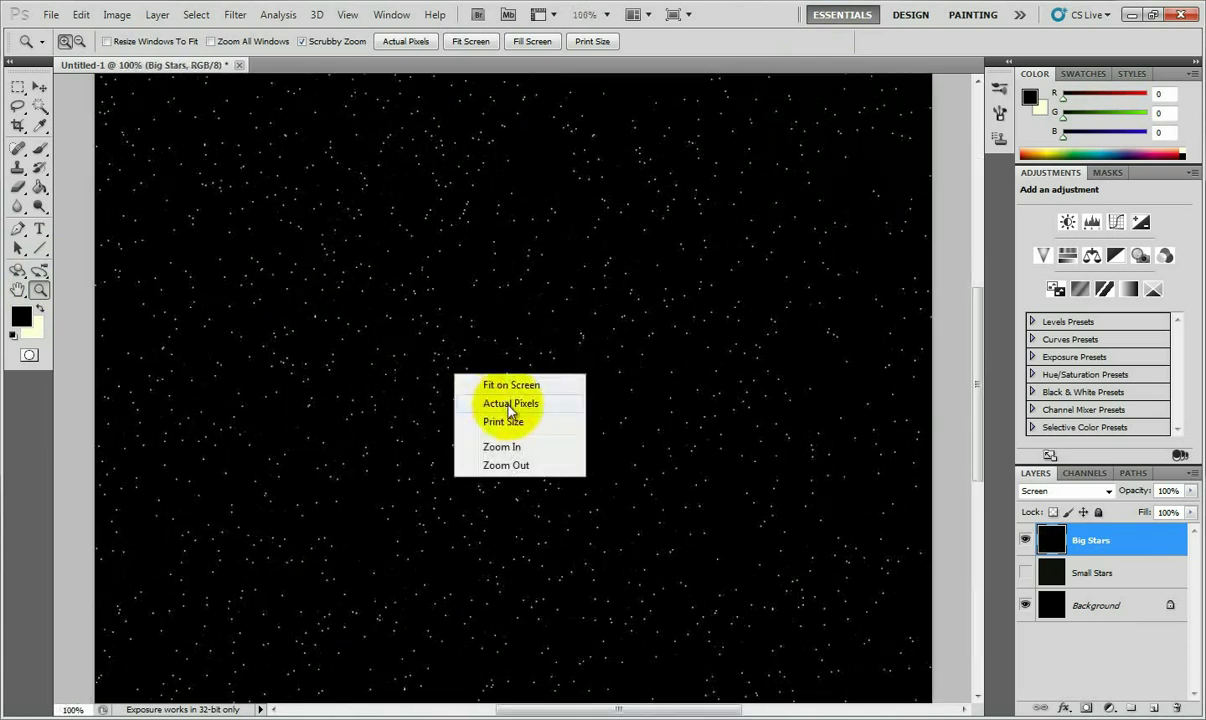
left_click(510, 404)
right_click(495, 400)
left_click(535, 497)
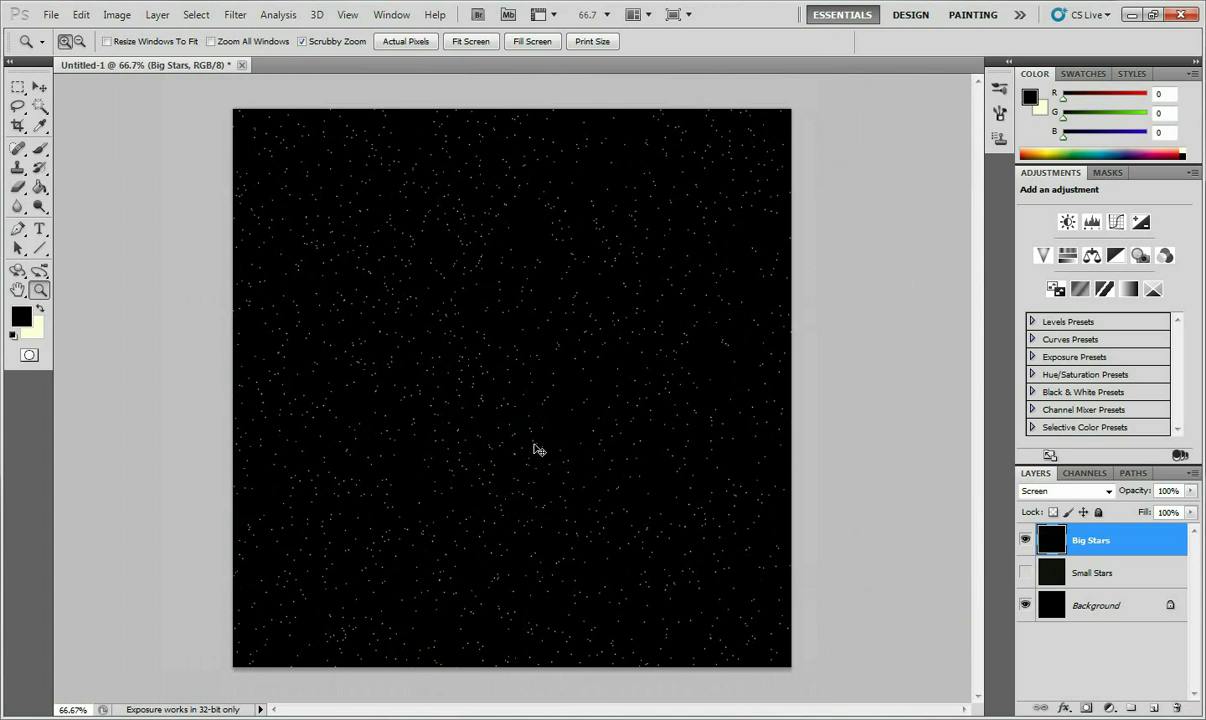
key("ctrl+i")
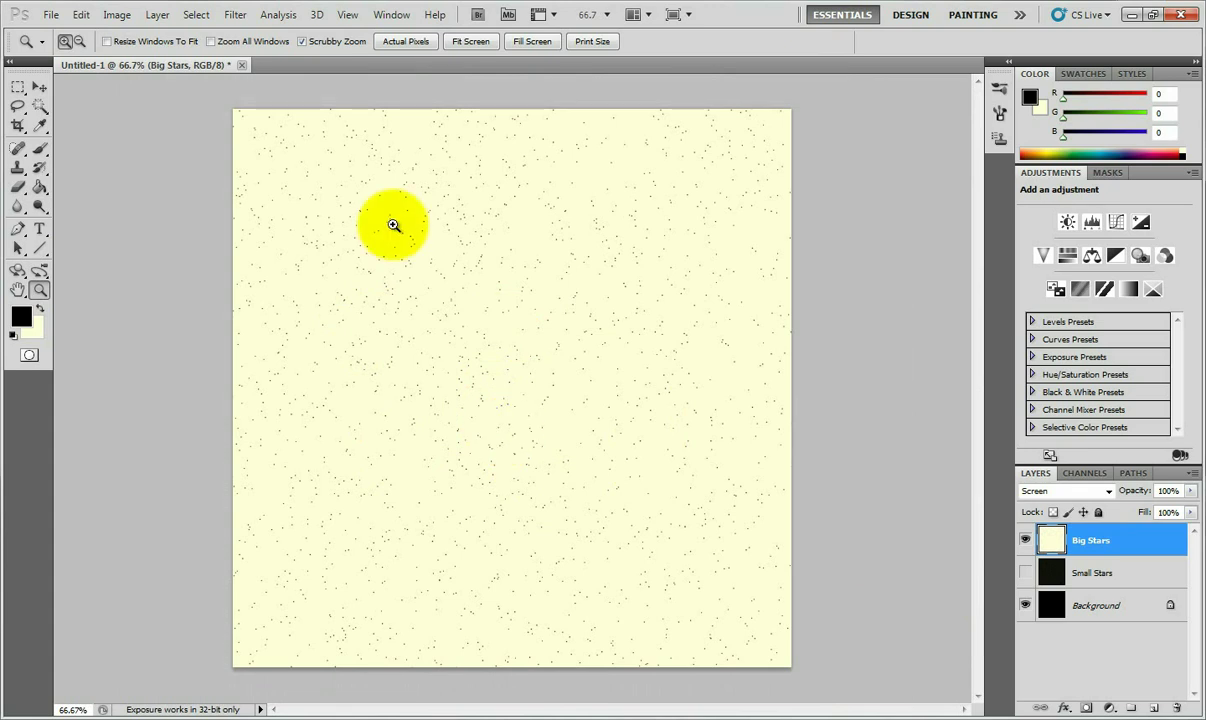
left_click(117, 14)
mouse_move(140, 56)
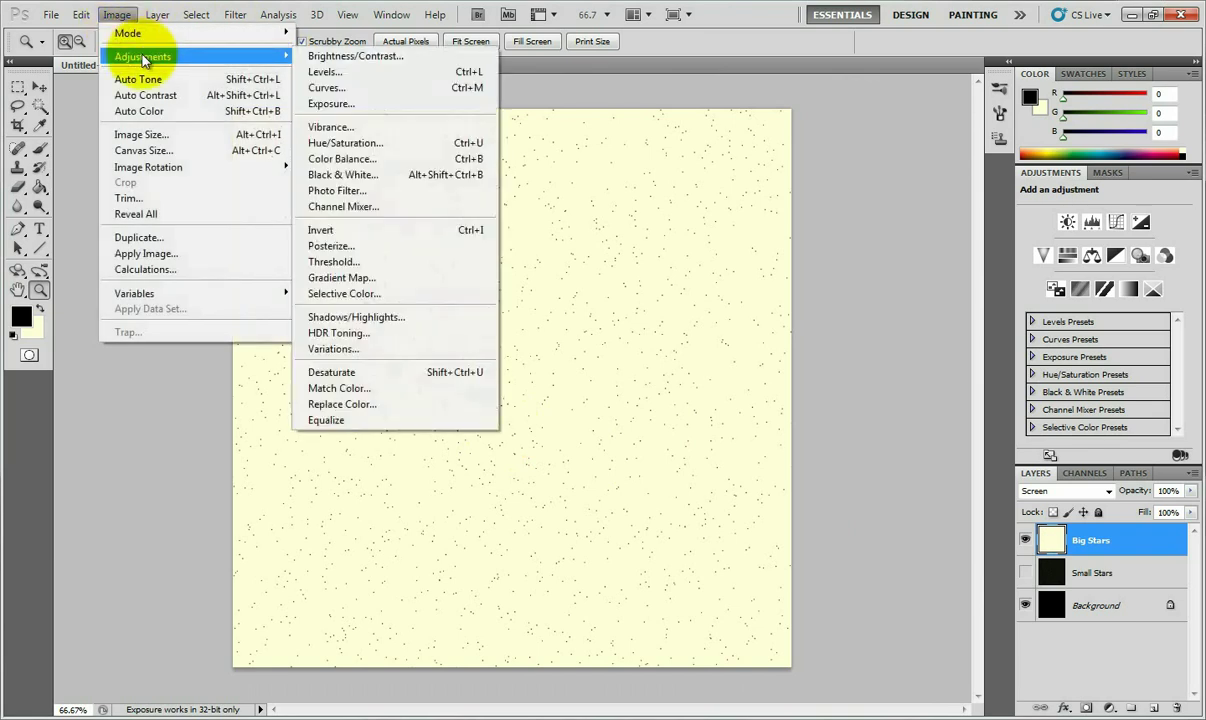
left_click(925, 360)
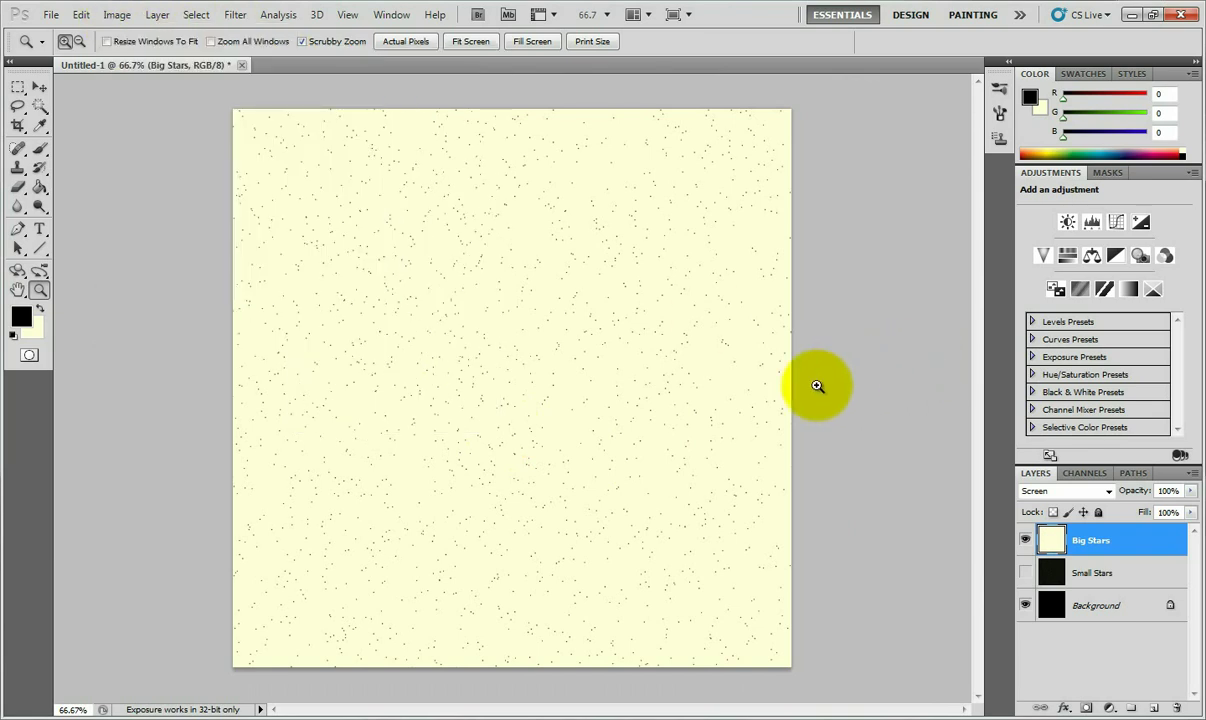
- Apply a Levels adjustment to the inverted Big Stars layer with the black input level set to 230
left_click(117, 14)
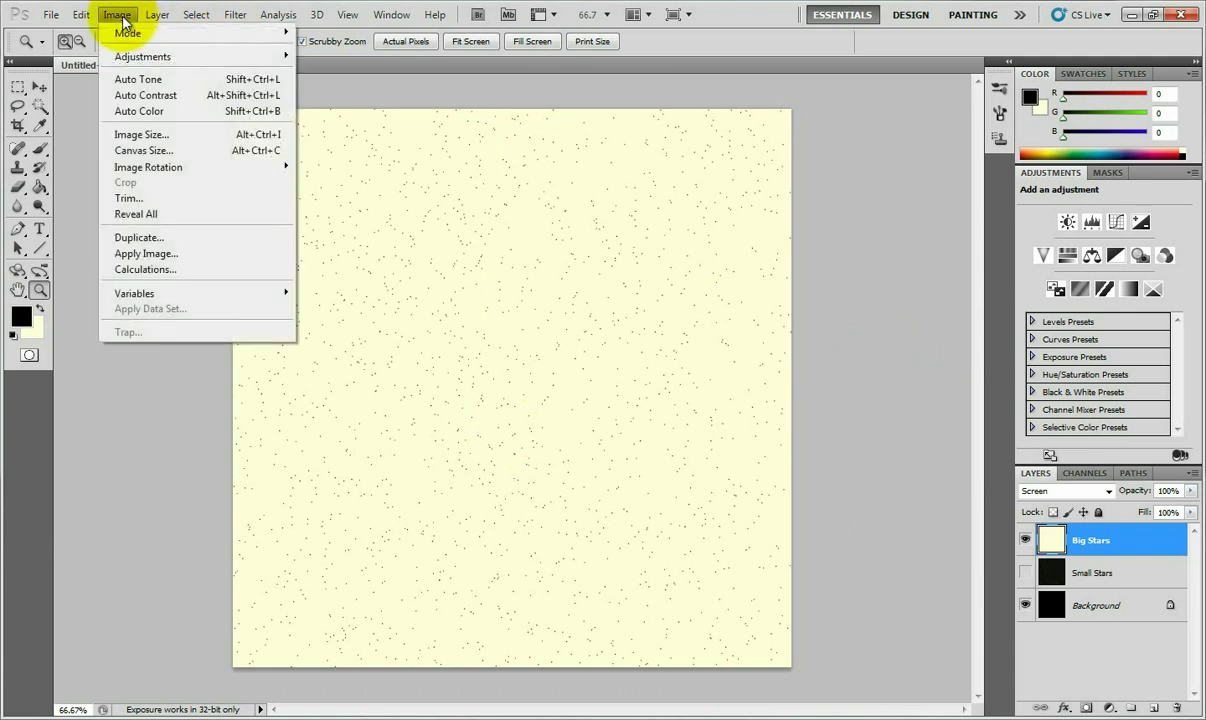
mouse_move(160, 60)
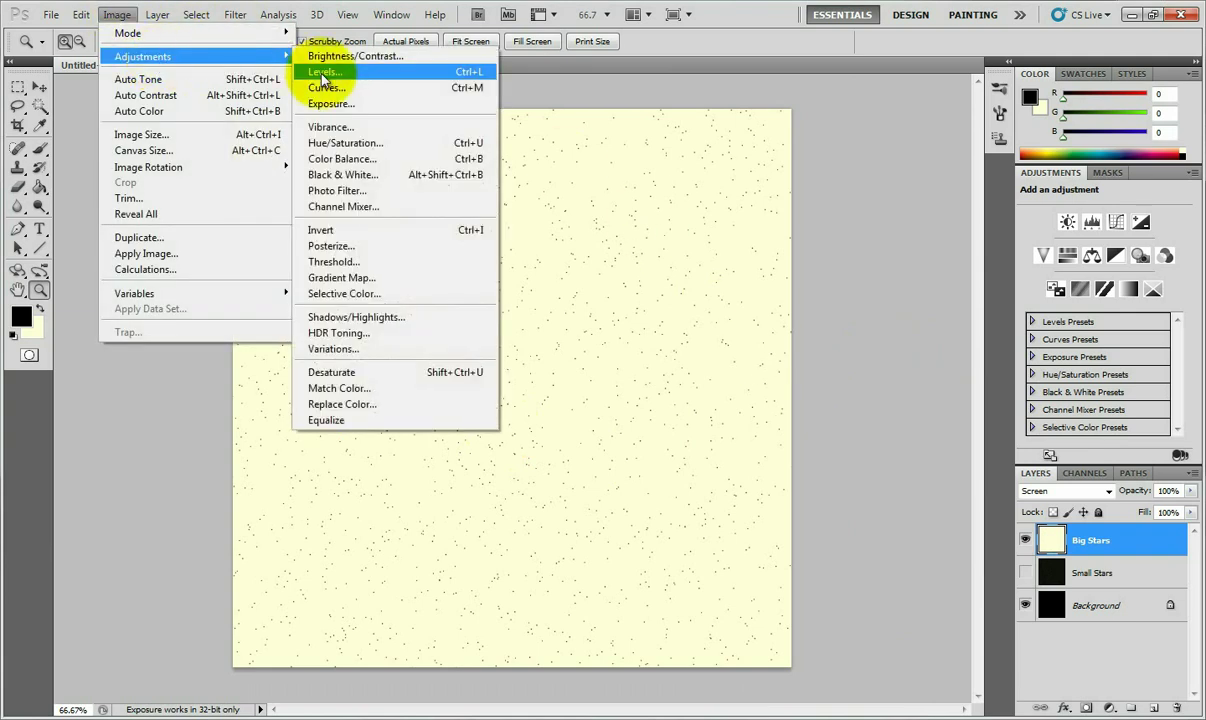
left_click(403, 72)
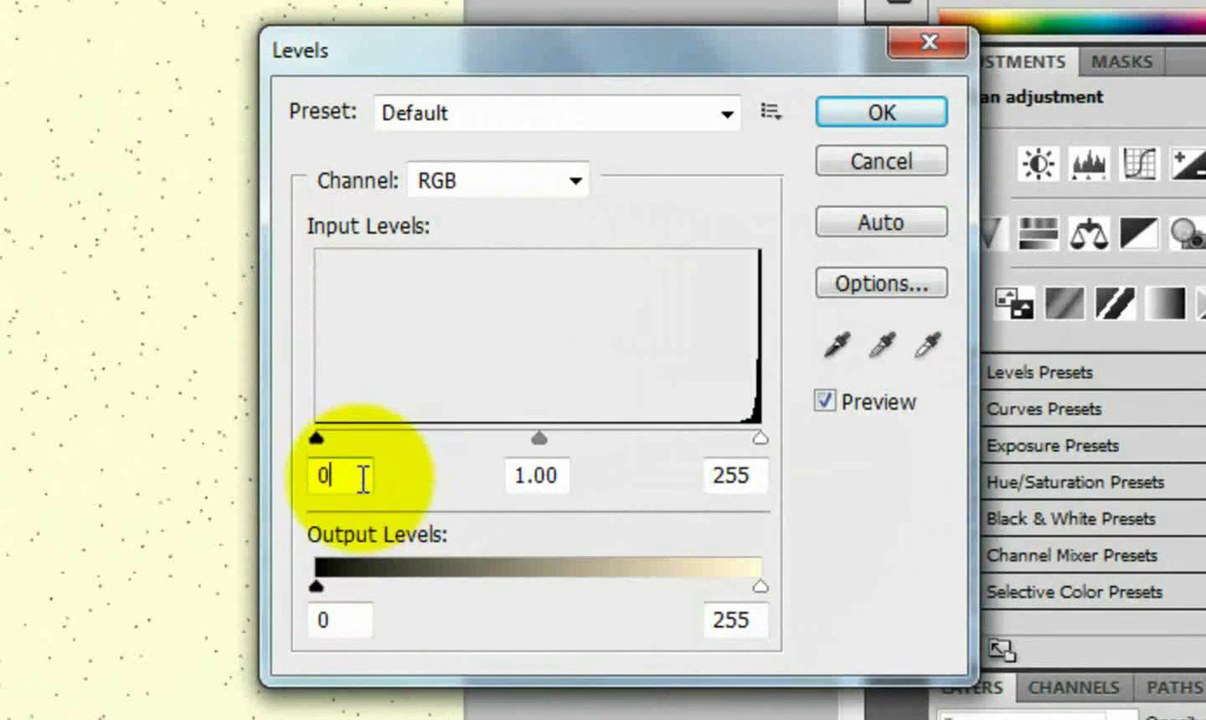
left_click_drag(440, 454, 412, 454)
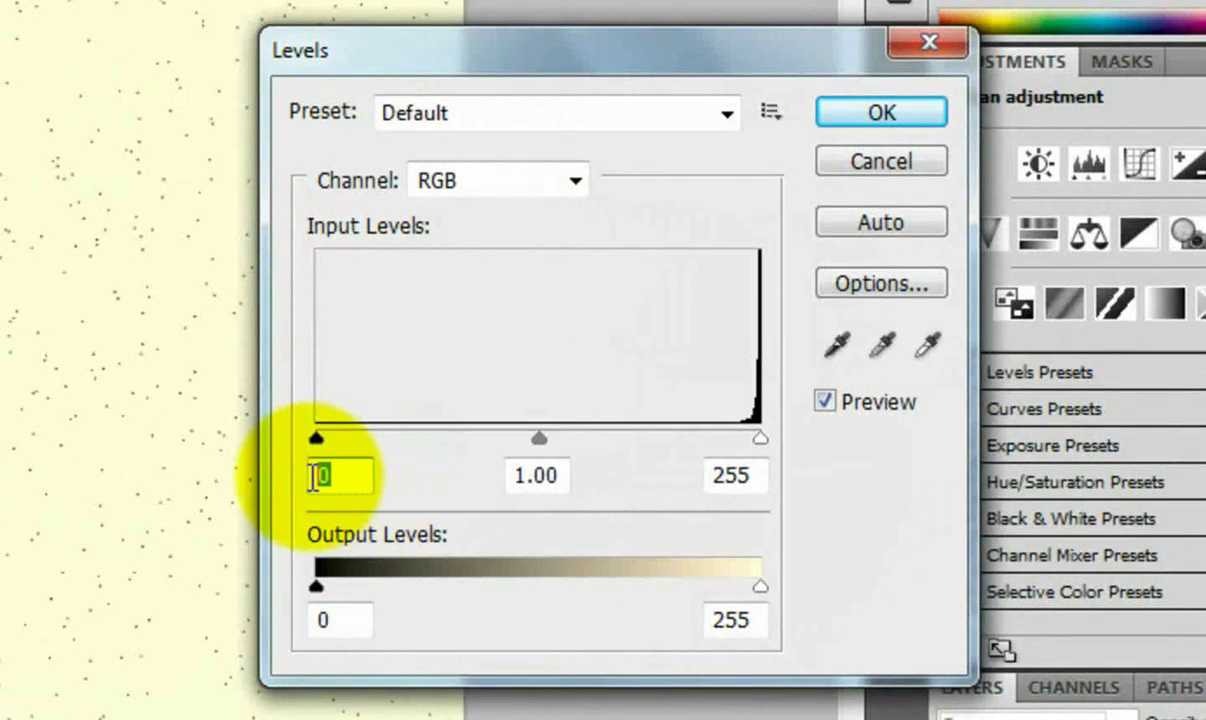
type("230")
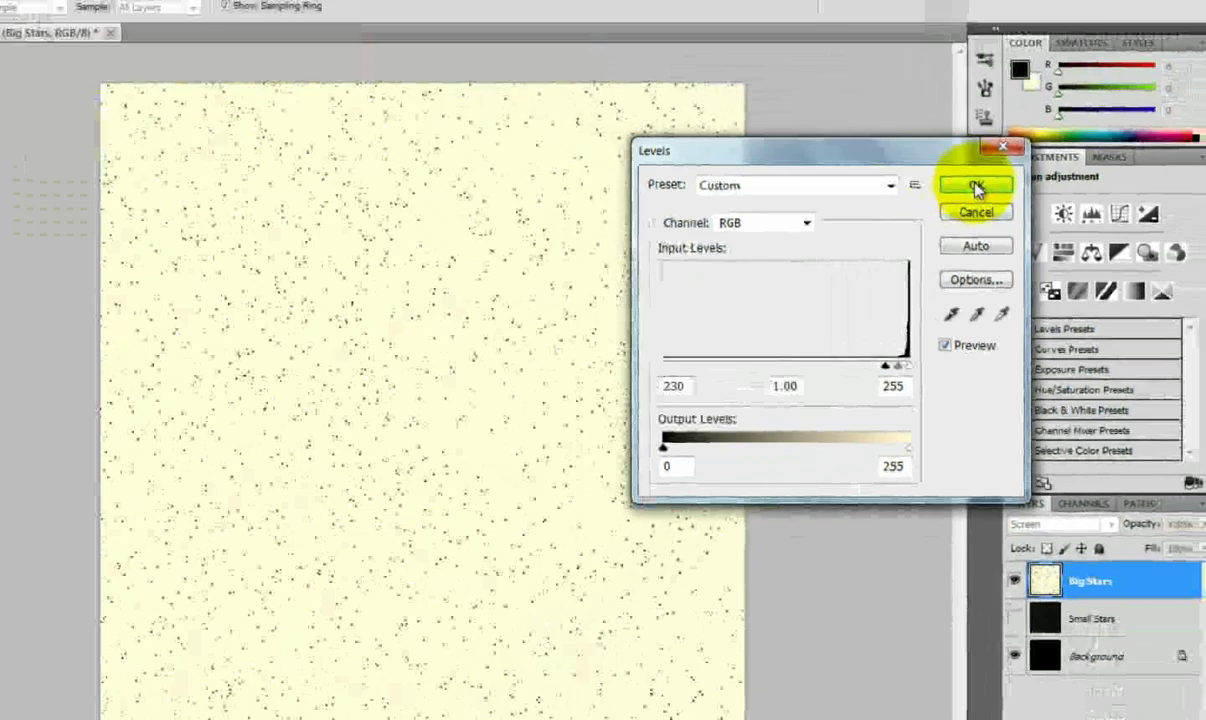
left_click(882, 114)
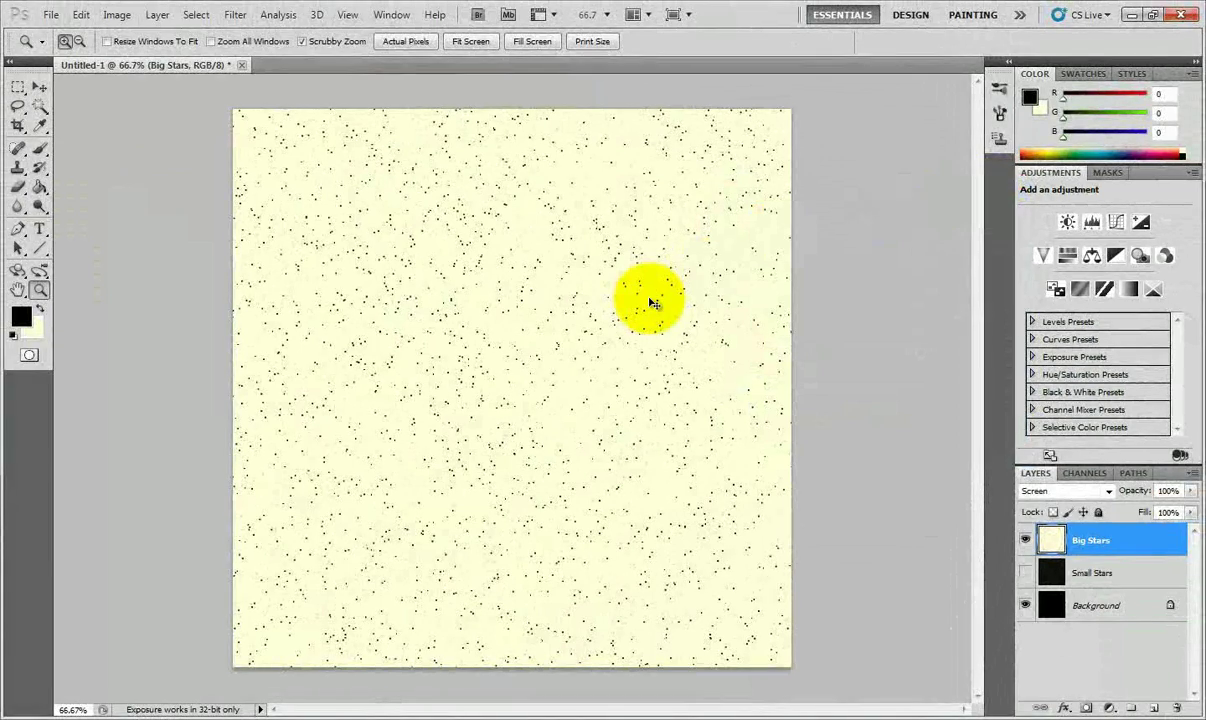
- Invert the Big Stars layer back to light stars on black and show the Small Stars layer again
key("ctrl+i")
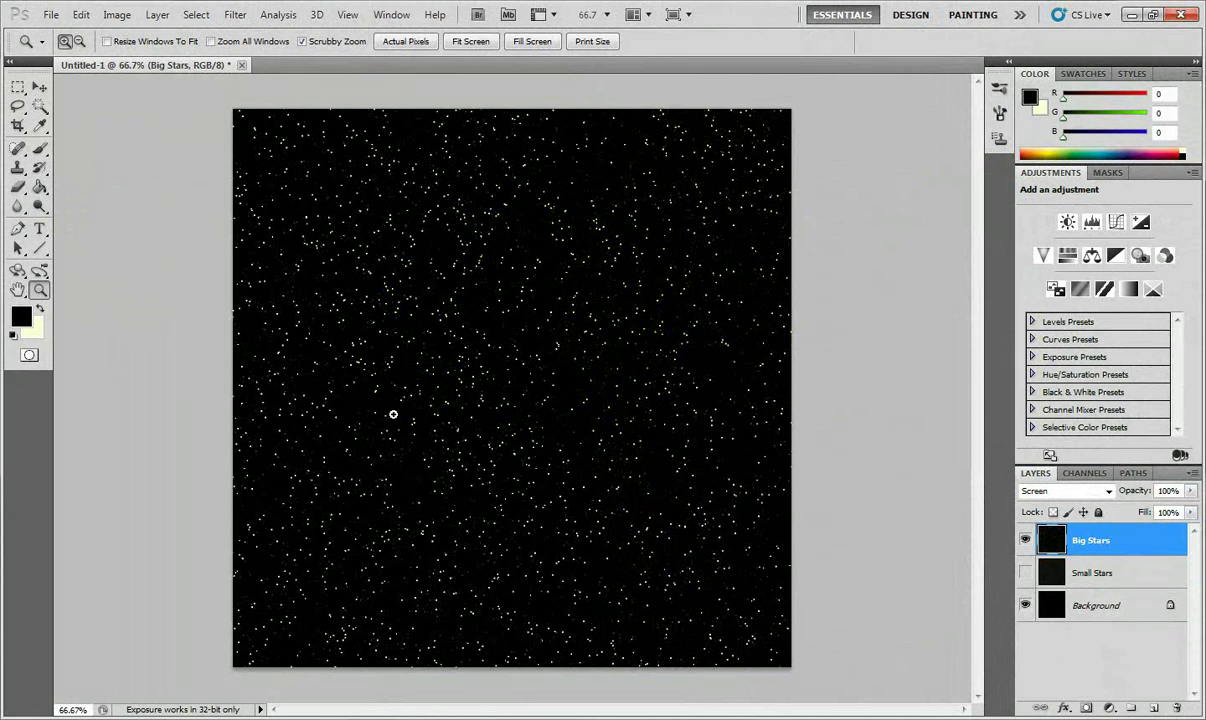
left_click(1026, 573)
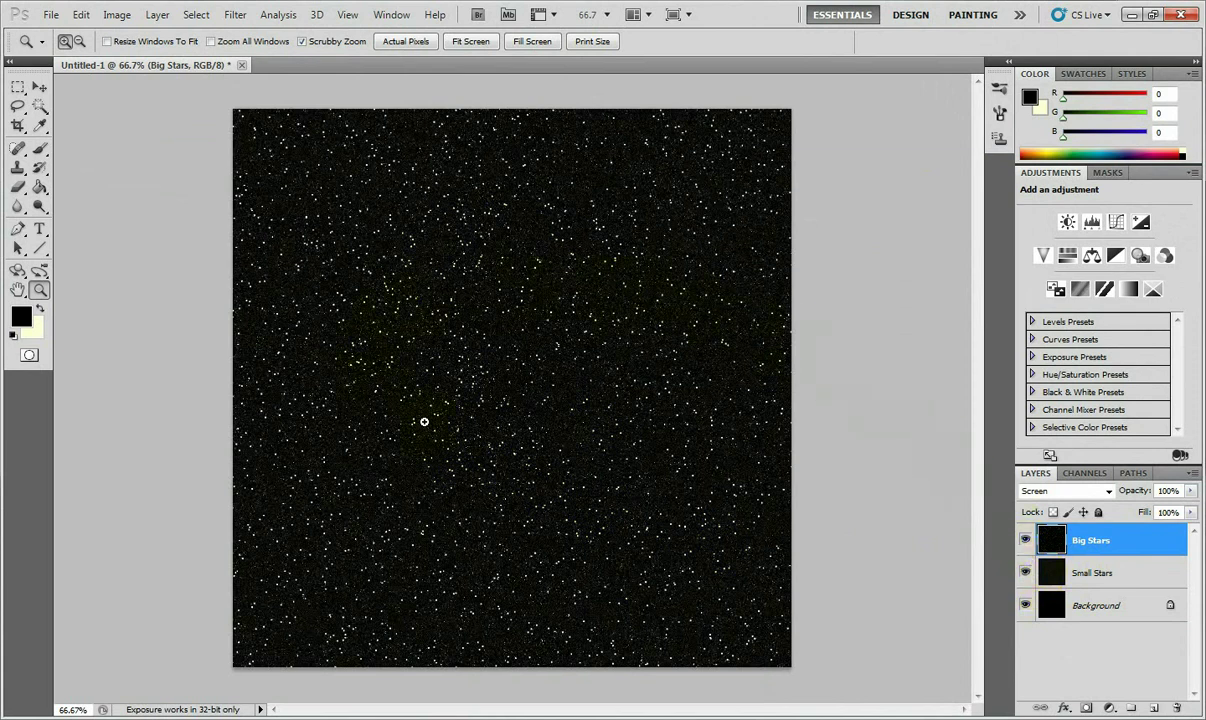
right_click(535, 367)
left_click(572, 398)
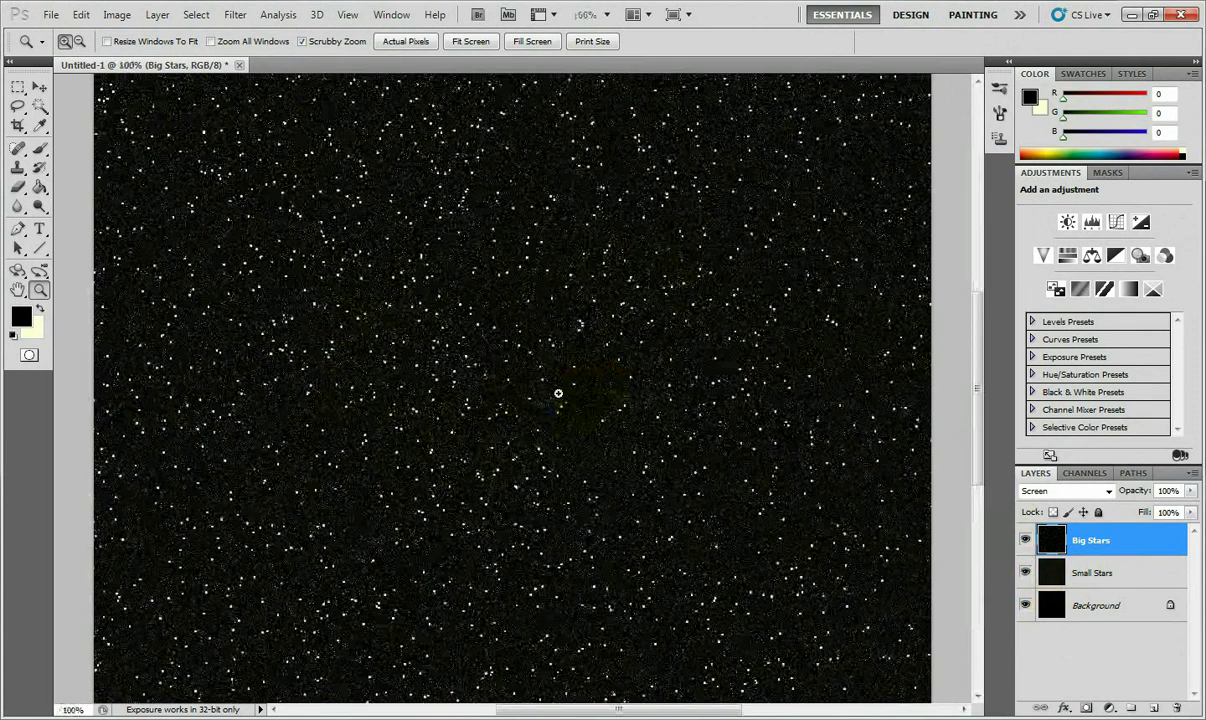
right_click(526, 429)
left_click(573, 518)
right_click(527, 410)
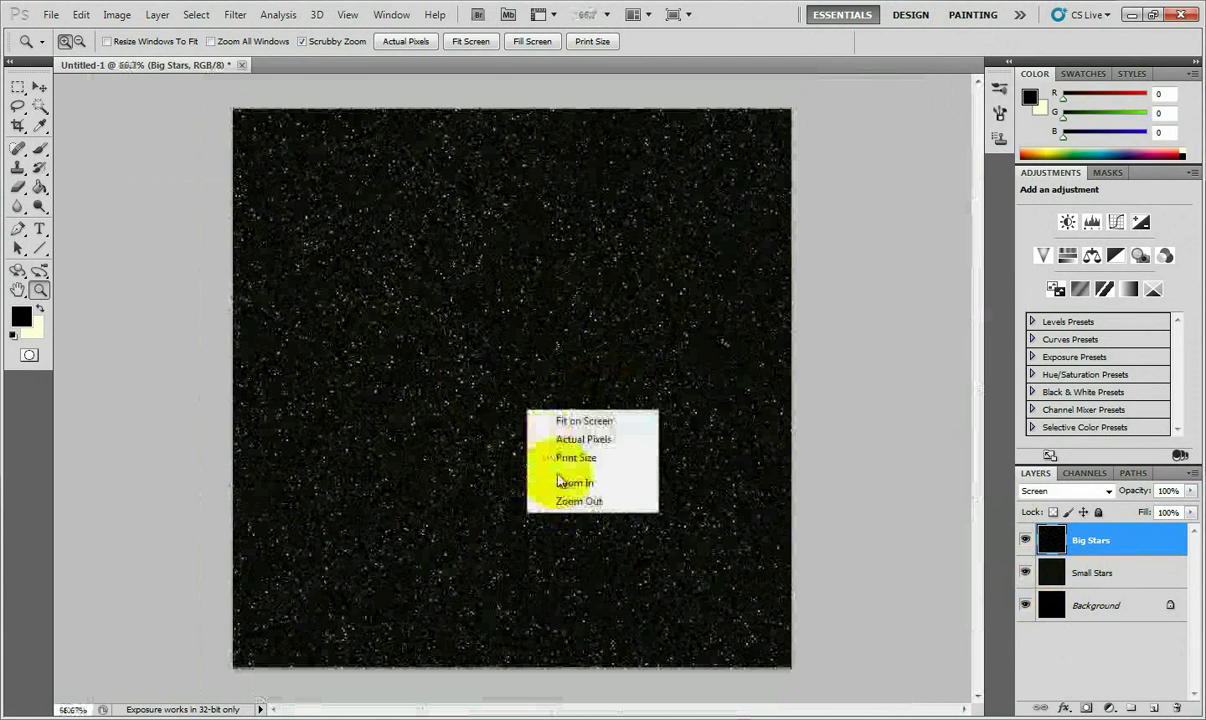
left_click(872, 355)
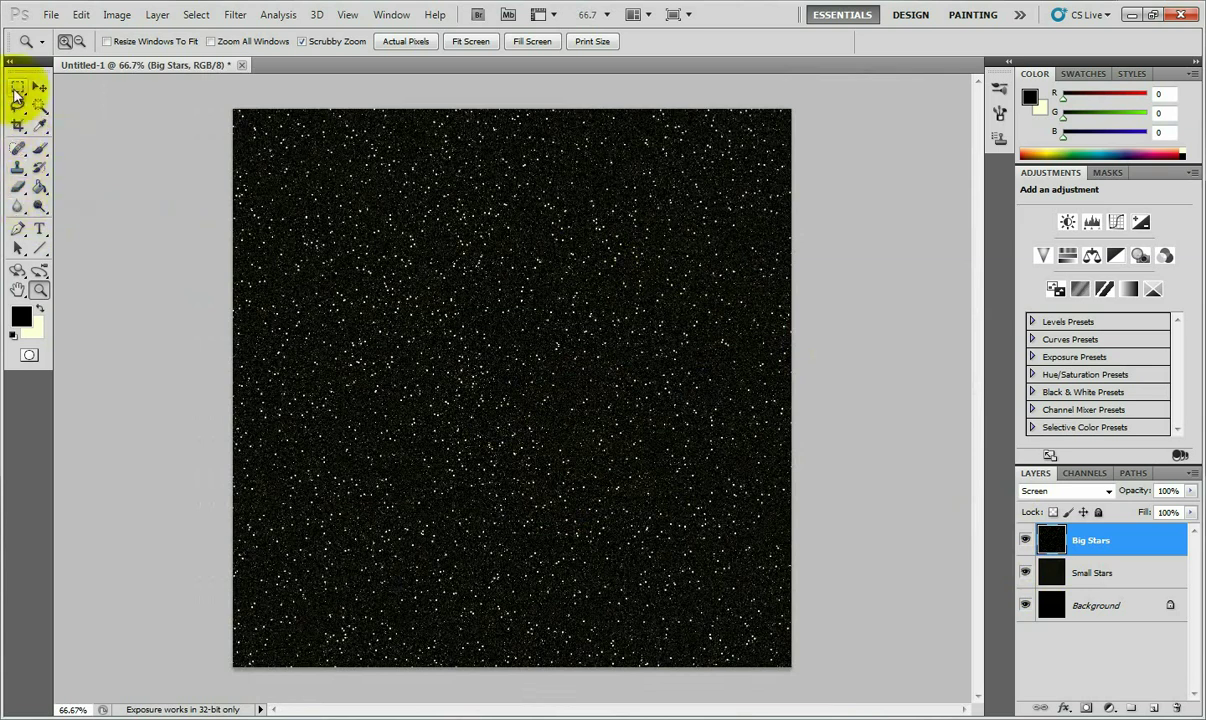
- Choose the Eraser tool and set its opacity to 41%
left_click(17, 186)
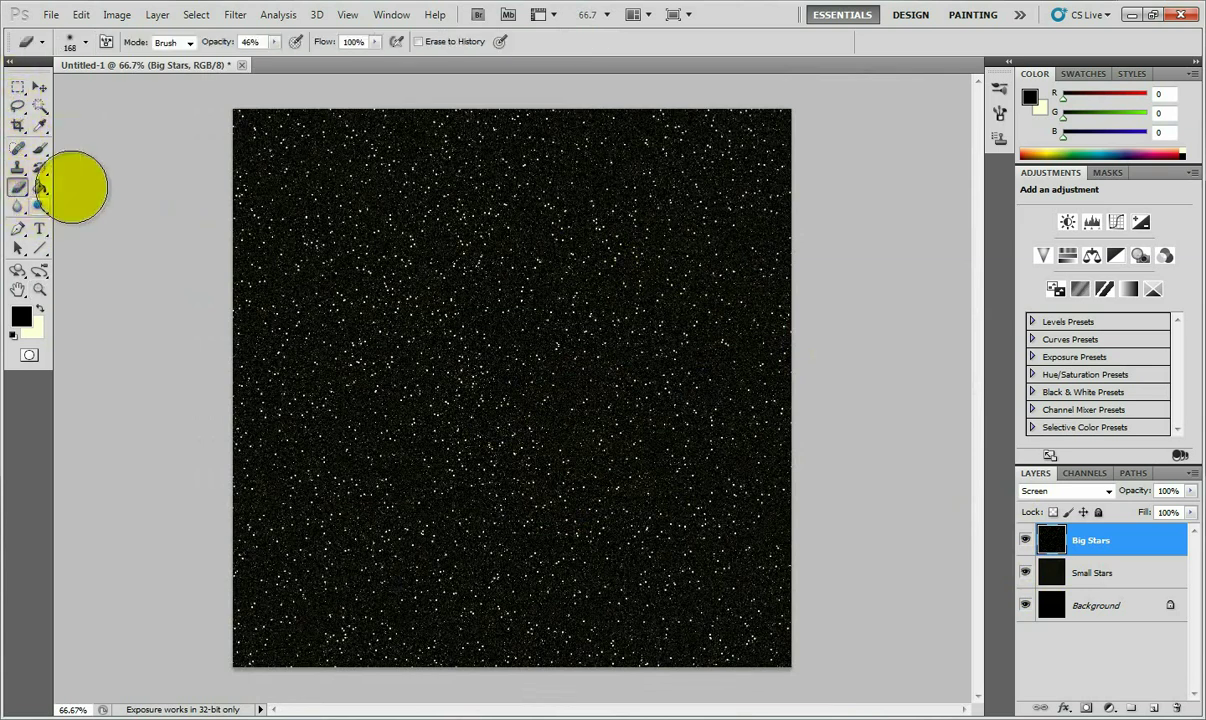
left_click(274, 42)
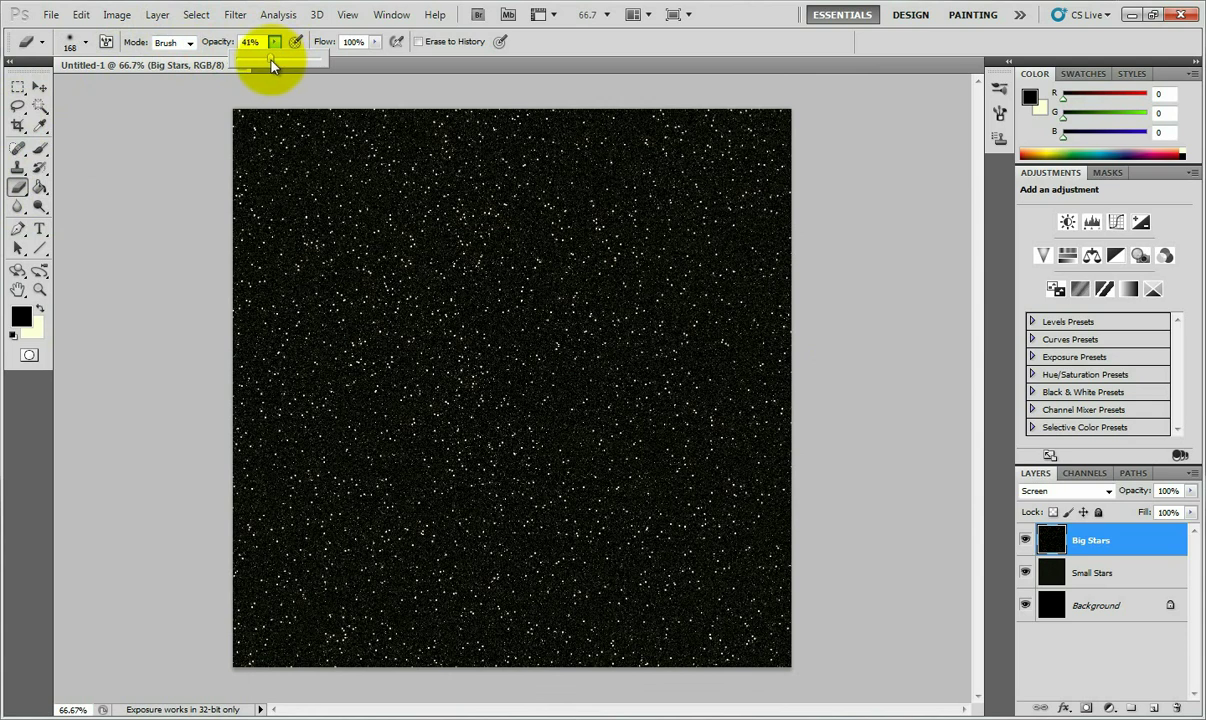
left_click_drag(269, 60, 271, 60)
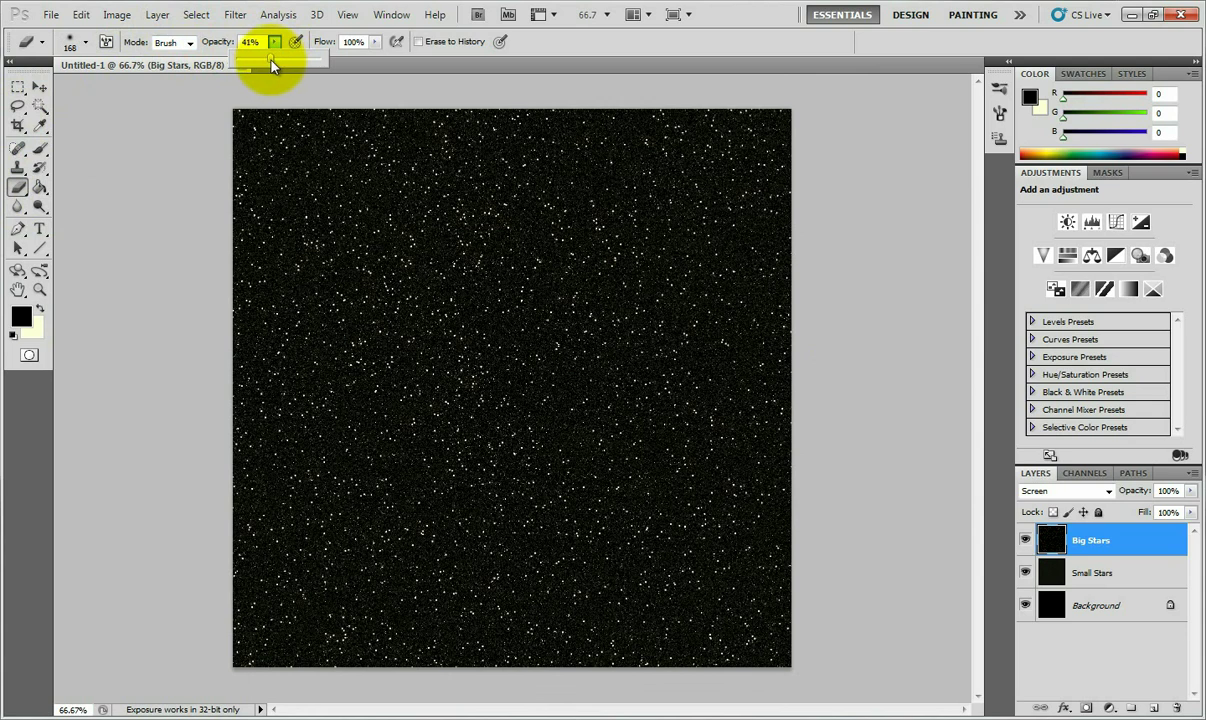
- Thin out the Big Stars layer with sweeping diagonal strokes of the soft 168 px eraser at 41% opacity
left_click(86, 42)
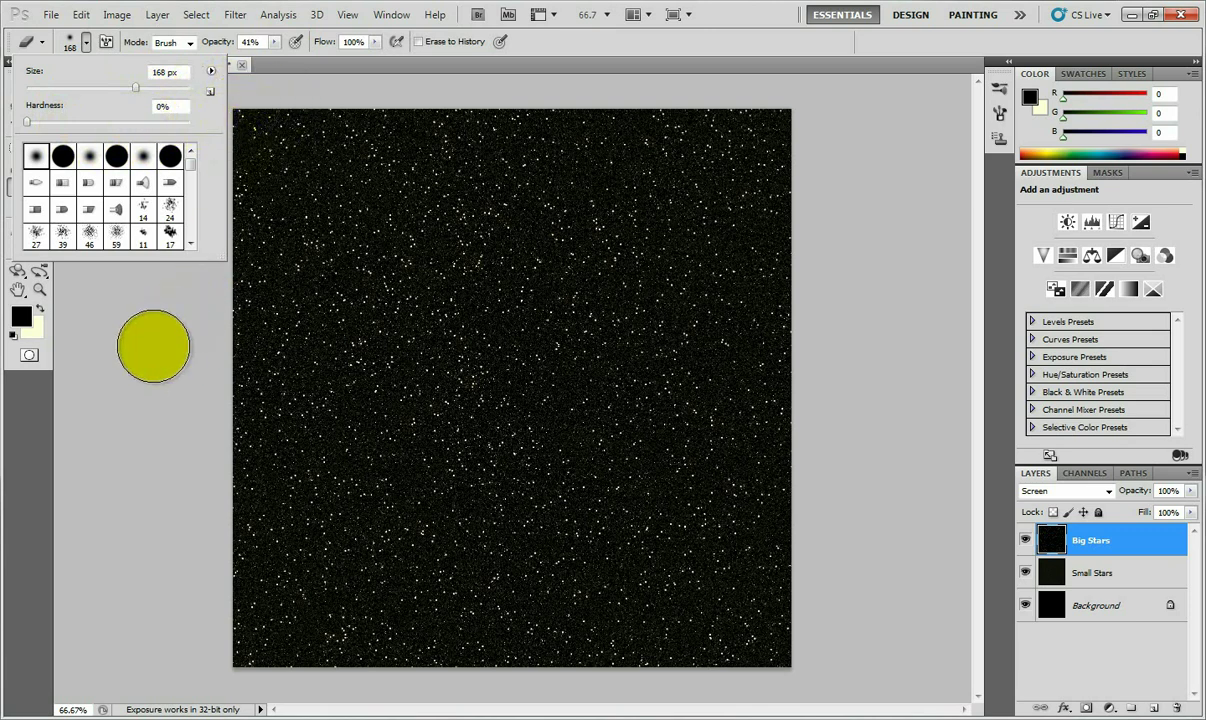
left_click(140, 353)
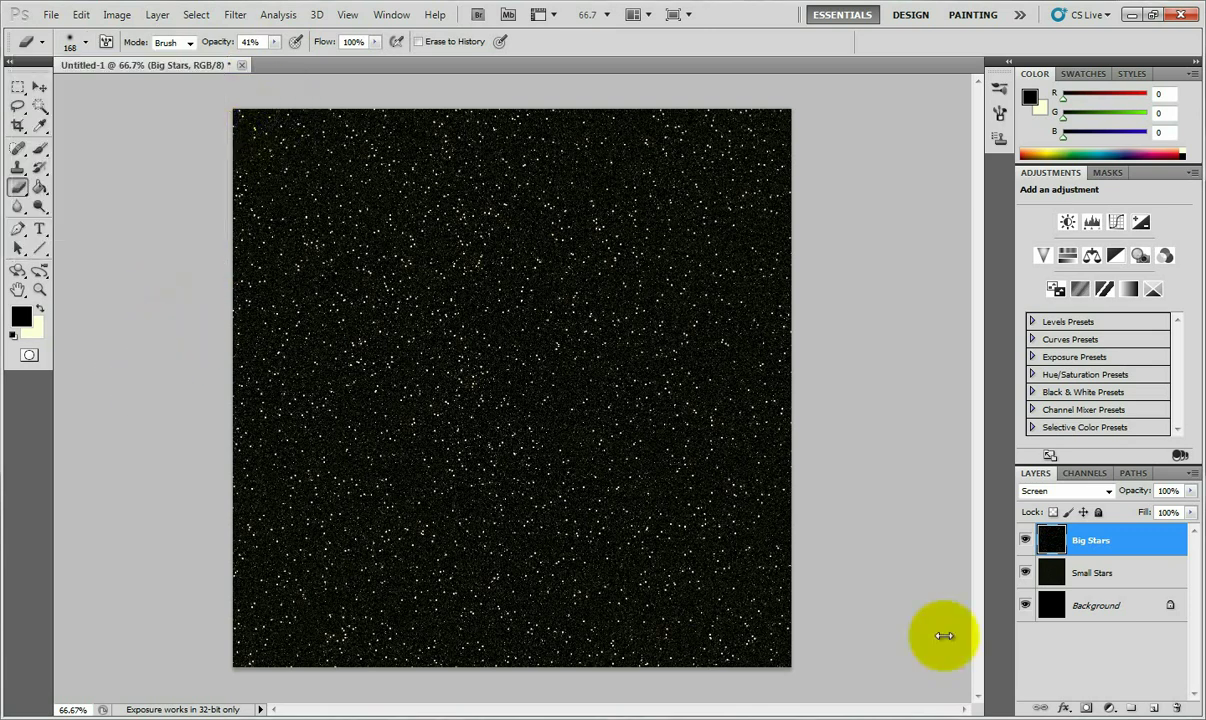
left_click(1078, 574)
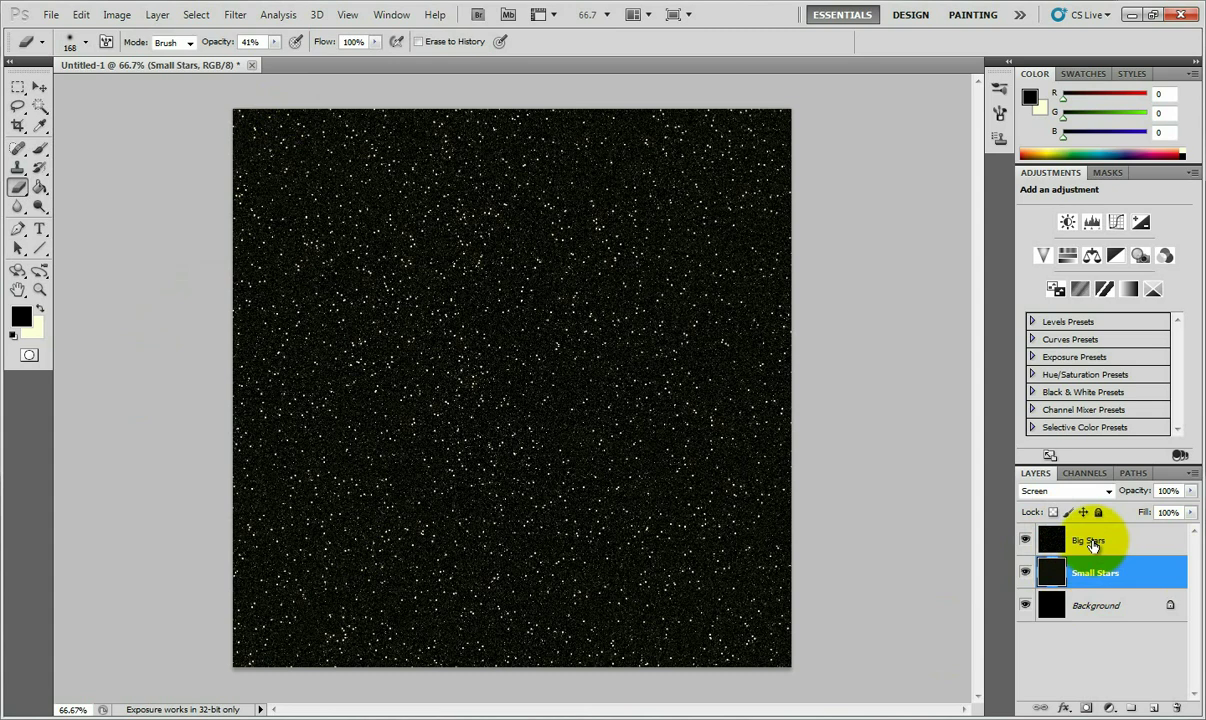
left_click(1092, 544)
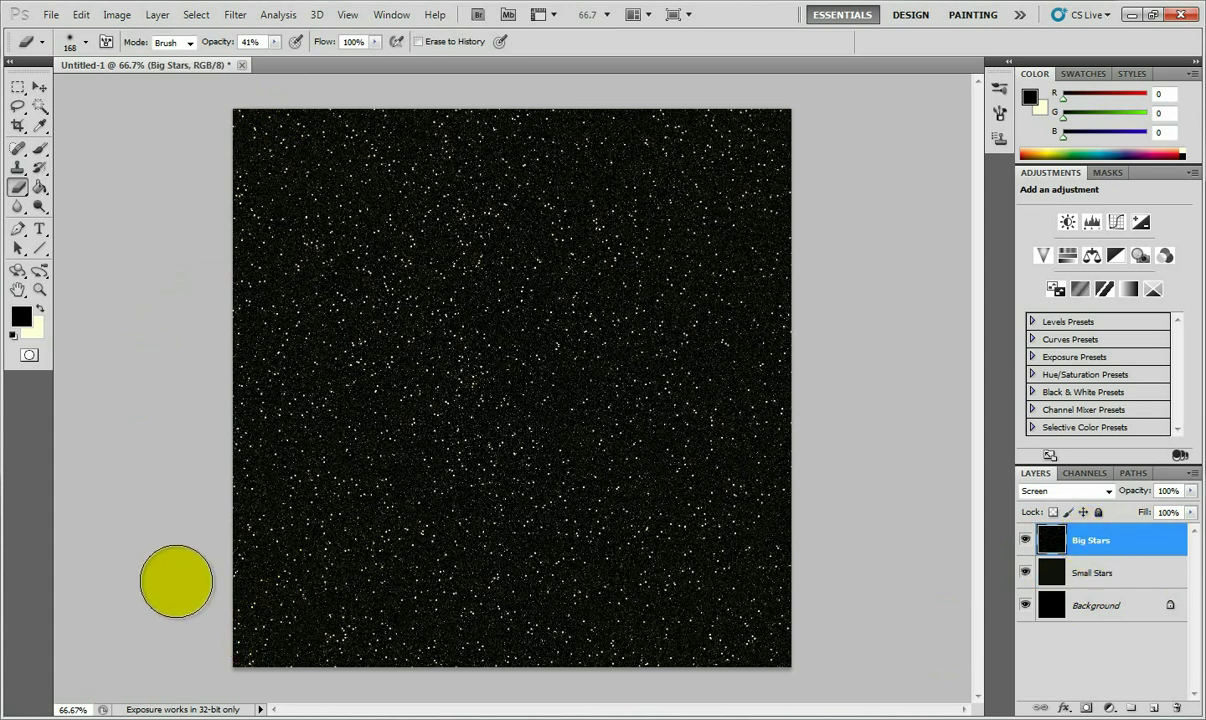
mouse_move(265, 655)
left_mouse_down()
mouse_move(229, 613)
mouse_move(256, 638)
mouse_move(249, 603)
mouse_move(371, 655)
mouse_move(330, 582)
left_mouse_up()
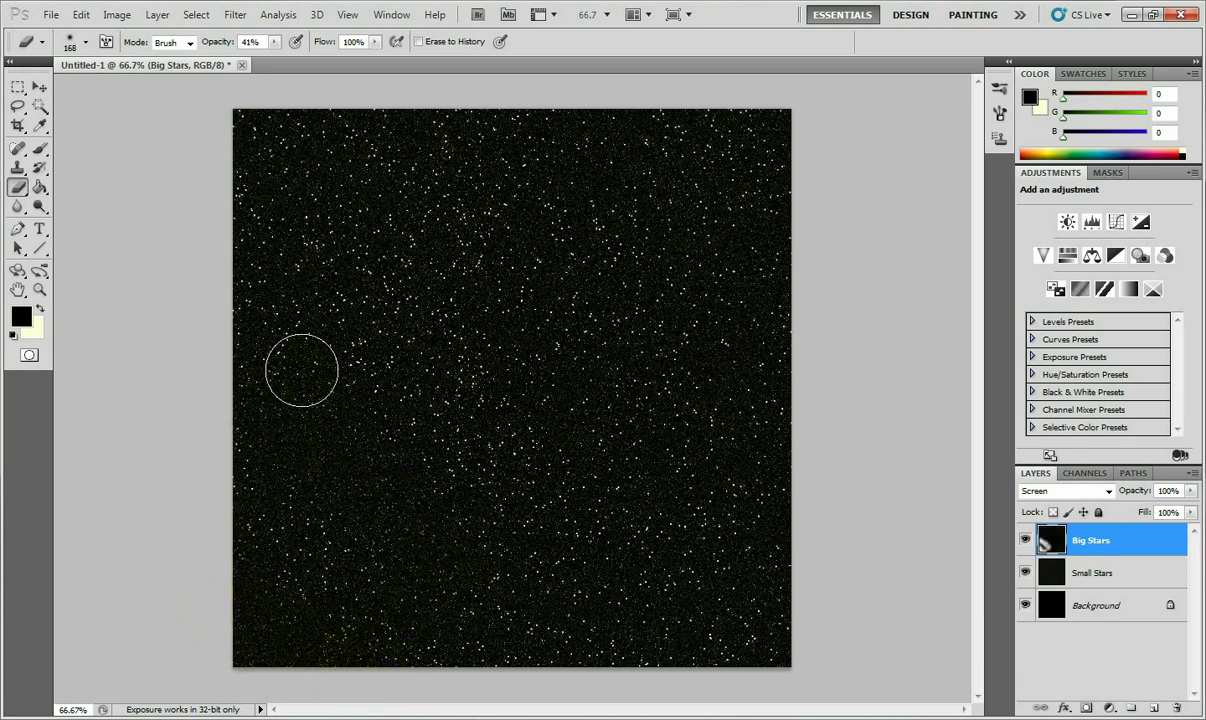
mouse_move(283, 180)
left_mouse_down()
mouse_move(336, 217)
mouse_move(287, 170)
mouse_move(481, 319)
mouse_move(538, 389)
mouse_move(590, 520)
mouse_move(583, 488)
mouse_move(618, 553)
left_mouse_up()
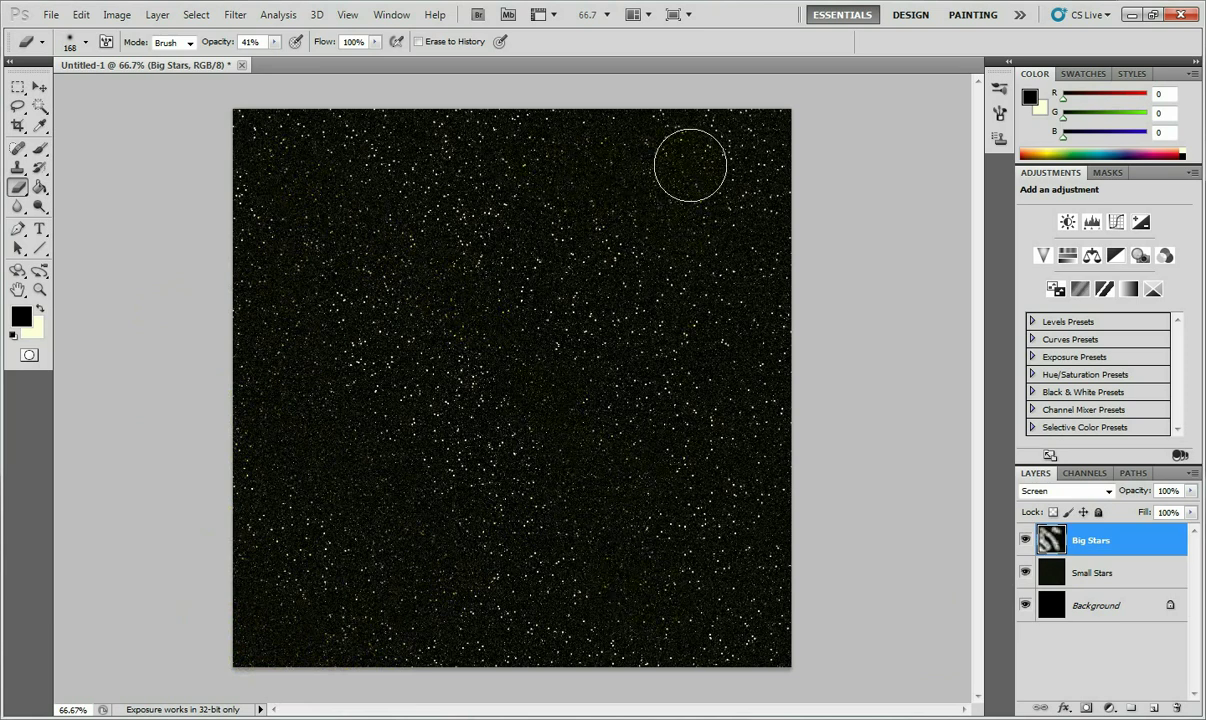
mouse_move(468, 113)
left_mouse_down()
mouse_move(730, 133)
mouse_move(719, 204)
mouse_move(752, 318)
mouse_move(744, 449)
mouse_move(763, 528)
mouse_move(771, 377)
mouse_move(762, 336)
mouse_move(757, 645)
mouse_move(594, 655)
mouse_move(523, 645)
left_mouse_up()
- Erase uneven streaks across the Small Stars layer and thin out further areas of the Big Stars layer
left_click(1031, 568)
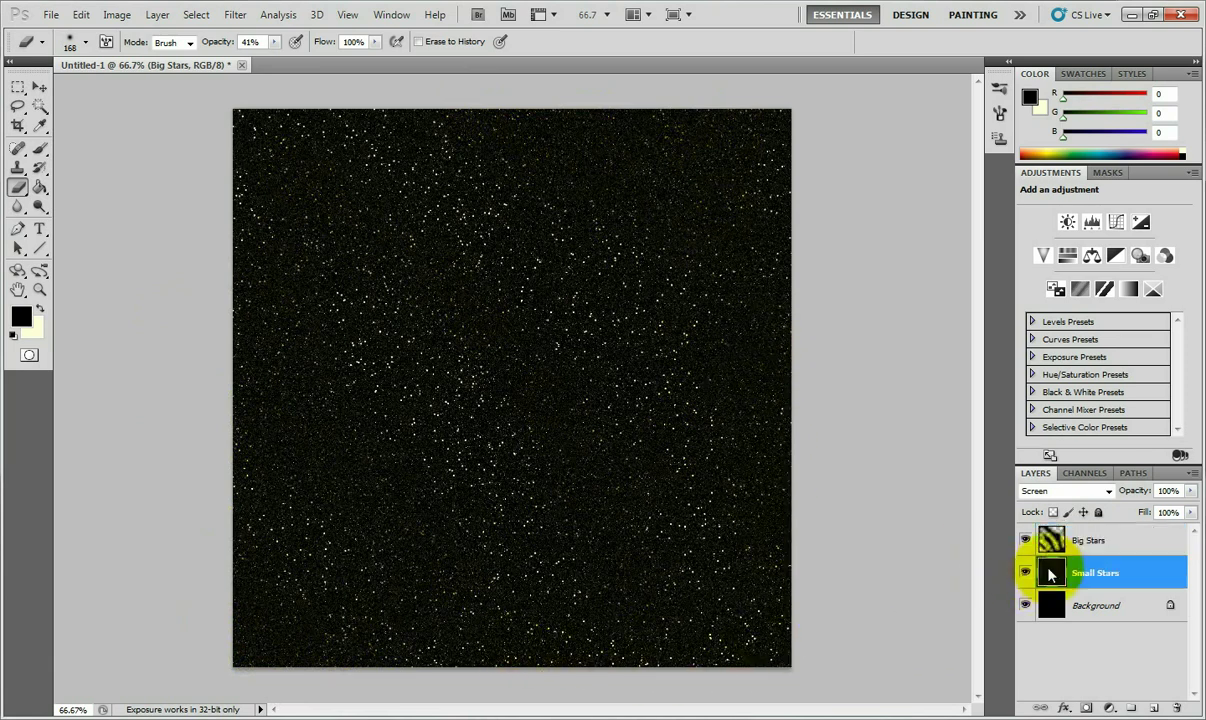
mouse_move(289, 620)
left_mouse_down()
mouse_move(323, 423)
mouse_move(296, 439)
mouse_move(396, 579)
mouse_move(299, 364)
mouse_move(283, 207)
mouse_move(347, 256)
mouse_move(250, 148)
mouse_move(402, 298)
left_mouse_up()
mouse_move(515, 507)
left_mouse_down()
mouse_move(478, 599)
mouse_move(567, 639)
mouse_move(593, 514)
mouse_move(638, 532)
mouse_move(676, 492)
mouse_move(727, 571)
mouse_move(723, 344)
mouse_move(585, 188)
mouse_move(726, 386)
mouse_move(775, 510)
mouse_move(781, 576)
mouse_move(746, 217)
mouse_move(529, 153)
mouse_move(521, 193)
mouse_move(450, 226)
mouse_move(339, 184)
mouse_move(413, 251)
mouse_move(464, 171)
mouse_move(301, 104)
mouse_move(336, 160)
mouse_move(359, 307)
mouse_move(338, 350)
mouse_move(290, 311)
mouse_move(289, 297)
mouse_move(342, 562)
mouse_move(395, 626)
mouse_move(453, 628)
mouse_move(508, 591)
mouse_move(589, 483)
mouse_move(471, 208)
mouse_move(433, 359)
left_mouse_up()
left_click(1045, 540)
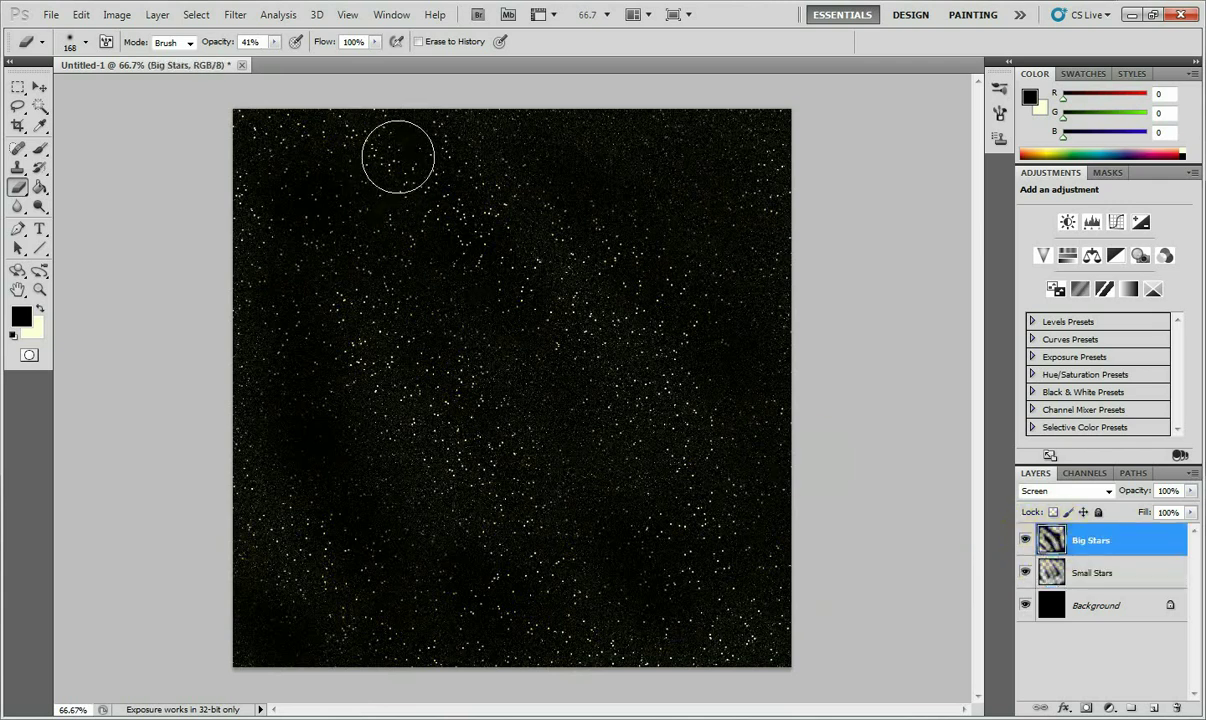
mouse_move(382, 140)
left_mouse_down()
mouse_move(243, 199)
mouse_move(317, 172)
mouse_move(395, 218)
mouse_move(411, 209)
mouse_move(431, 141)
mouse_move(337, 240)
mouse_move(283, 540)
mouse_move(334, 617)
mouse_move(391, 651)
mouse_move(461, 658)
mouse_move(749, 386)
left_mouse_up()
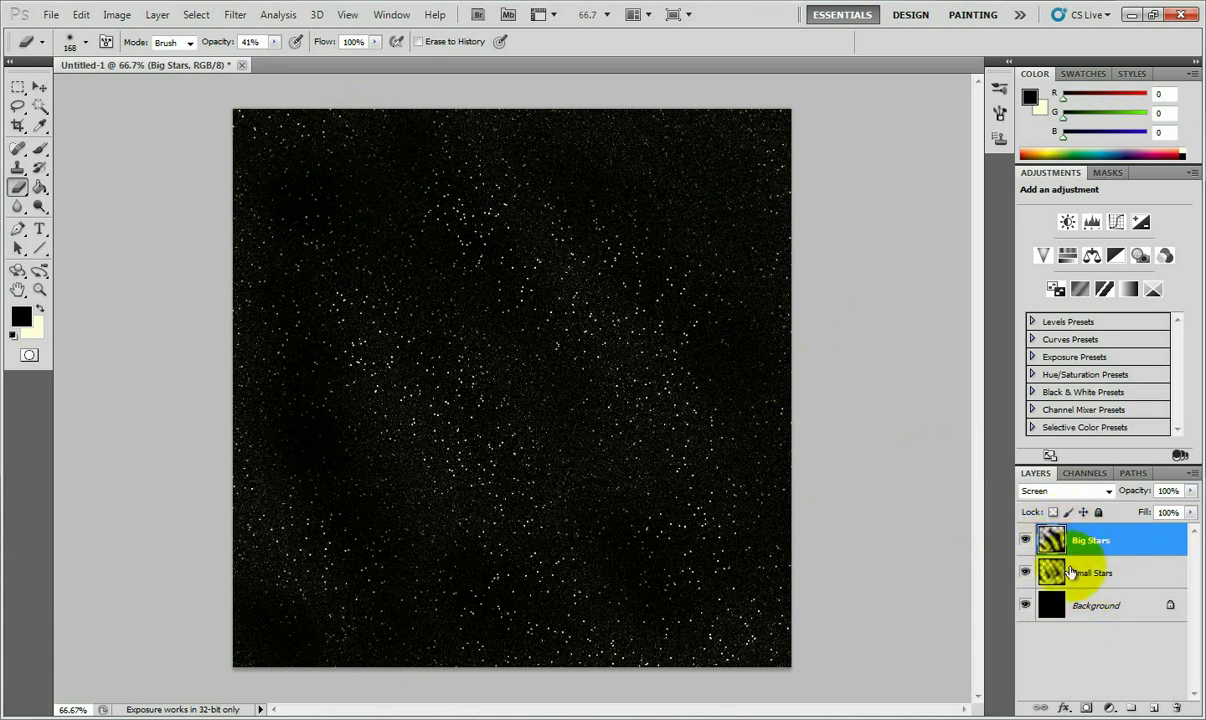
- Flatten the image and duplicate the background as a layer named Space dust
left_click(157, 15)
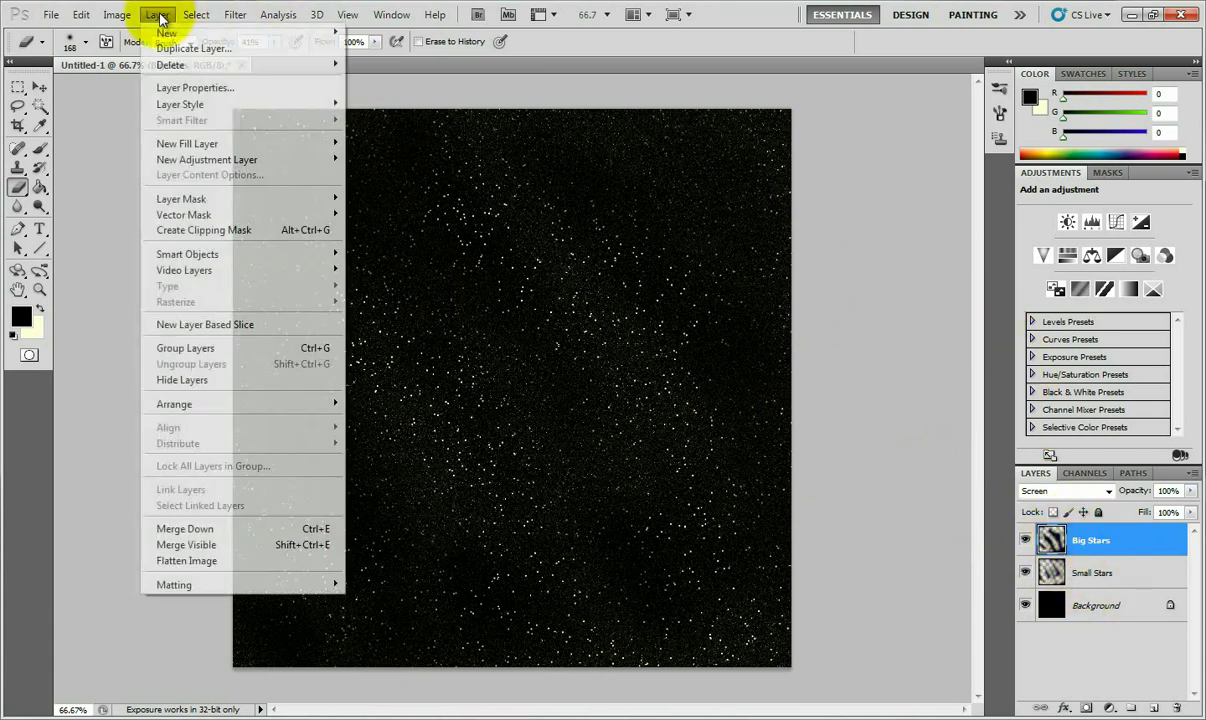
left_click(225, 560)
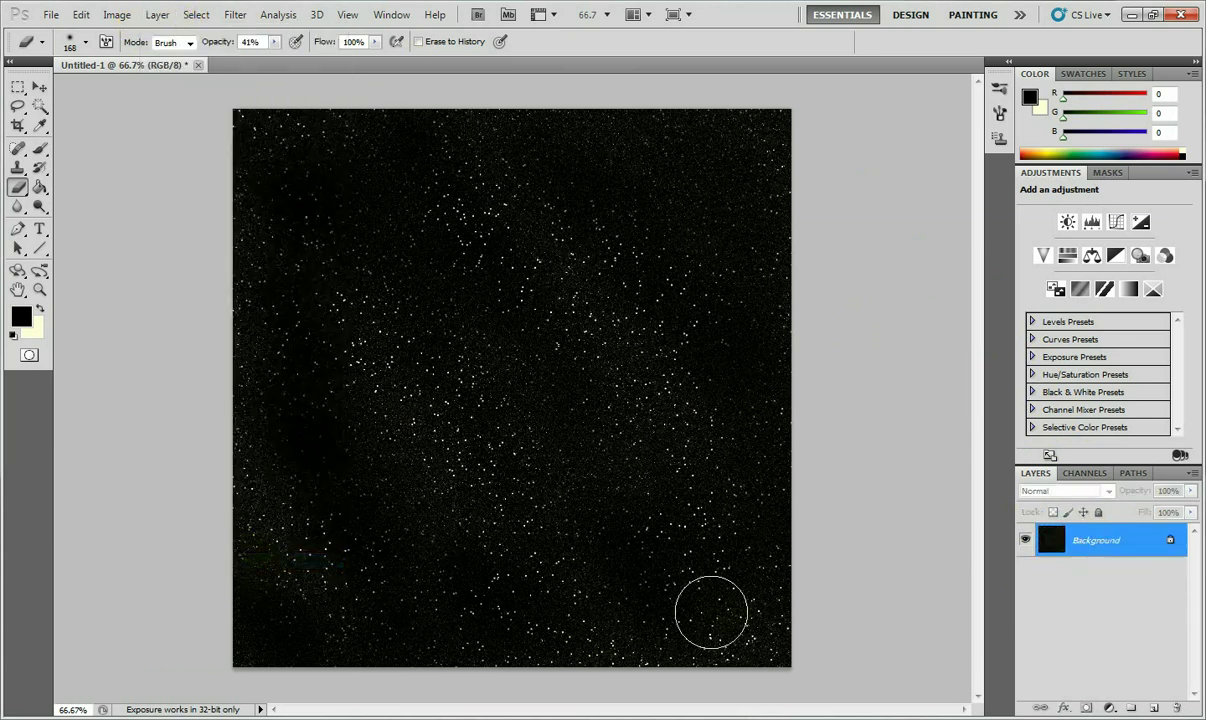
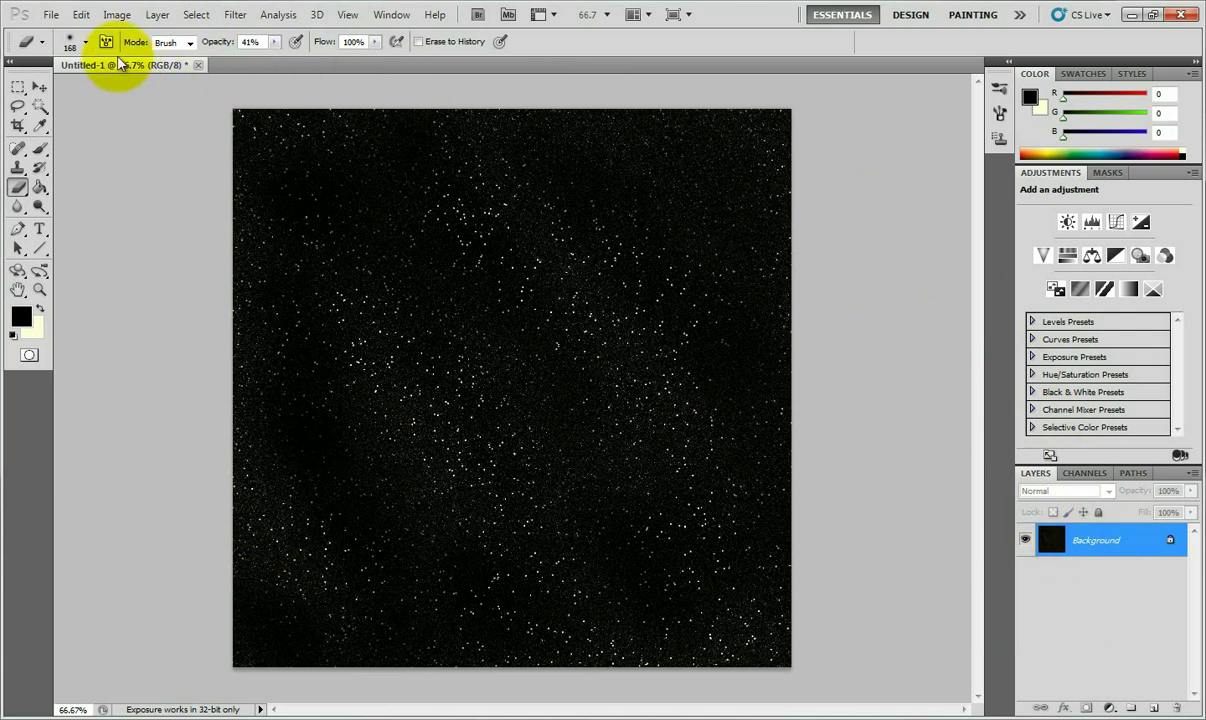
left_click(156, 16)
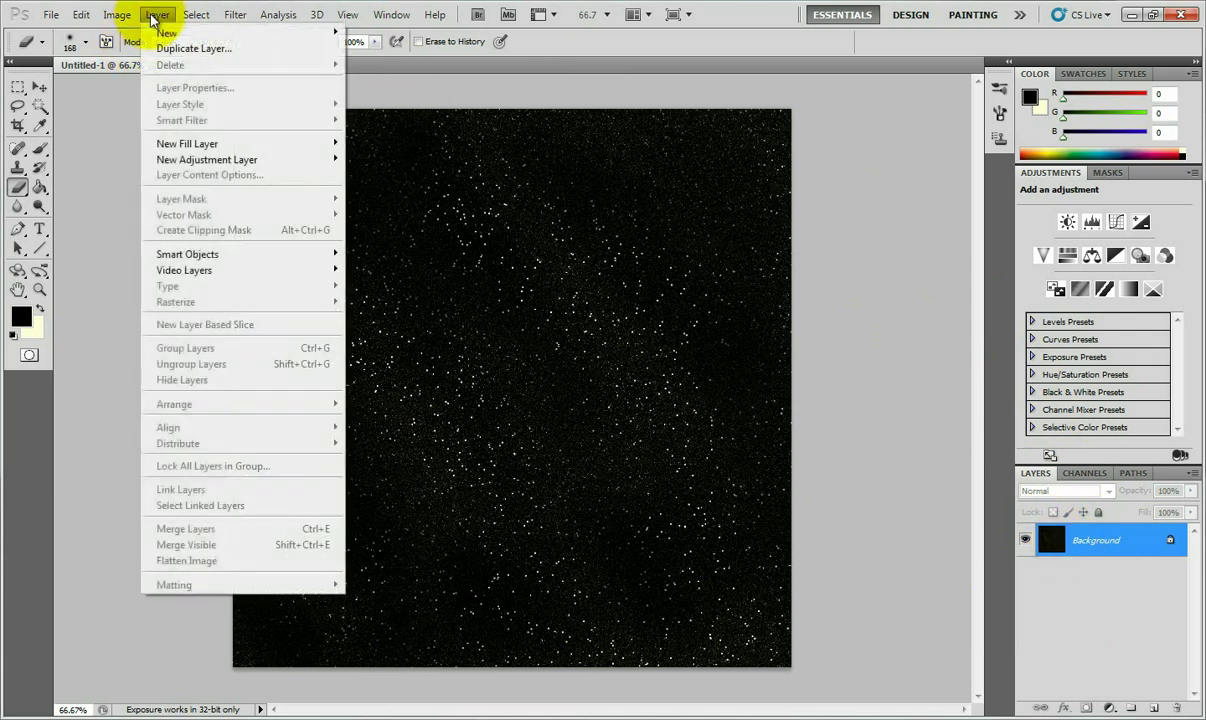
left_click(188, 50)
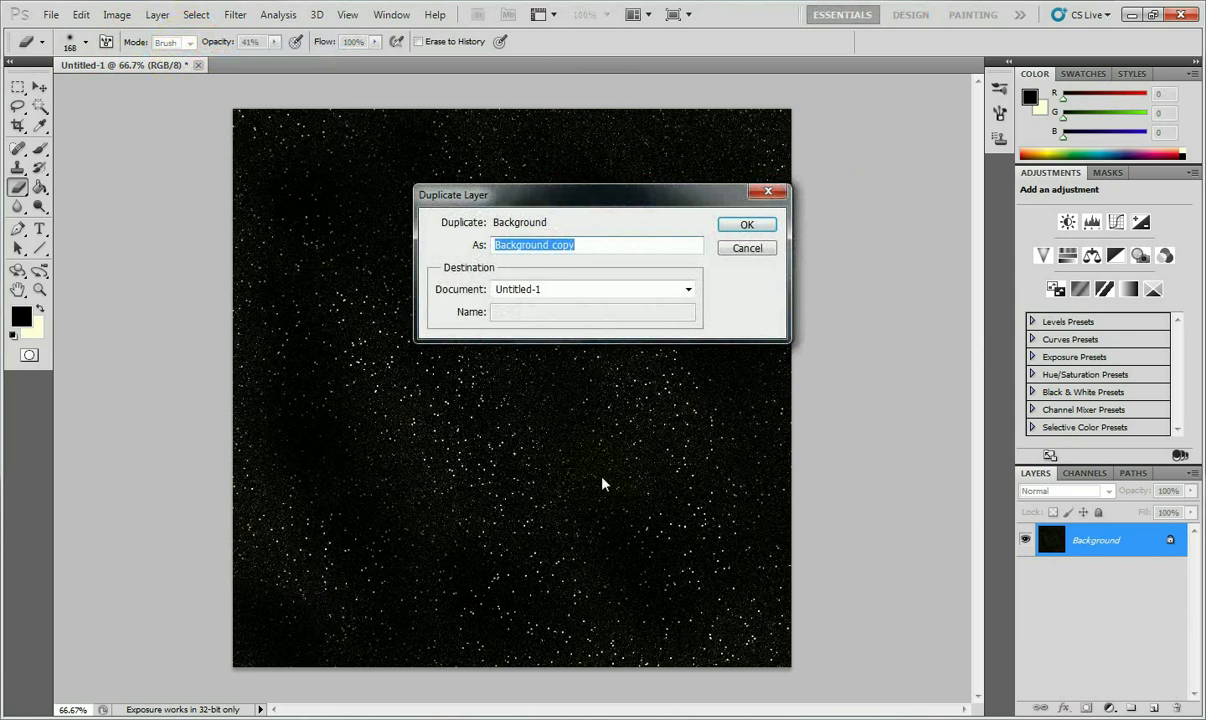
type("Space dust")
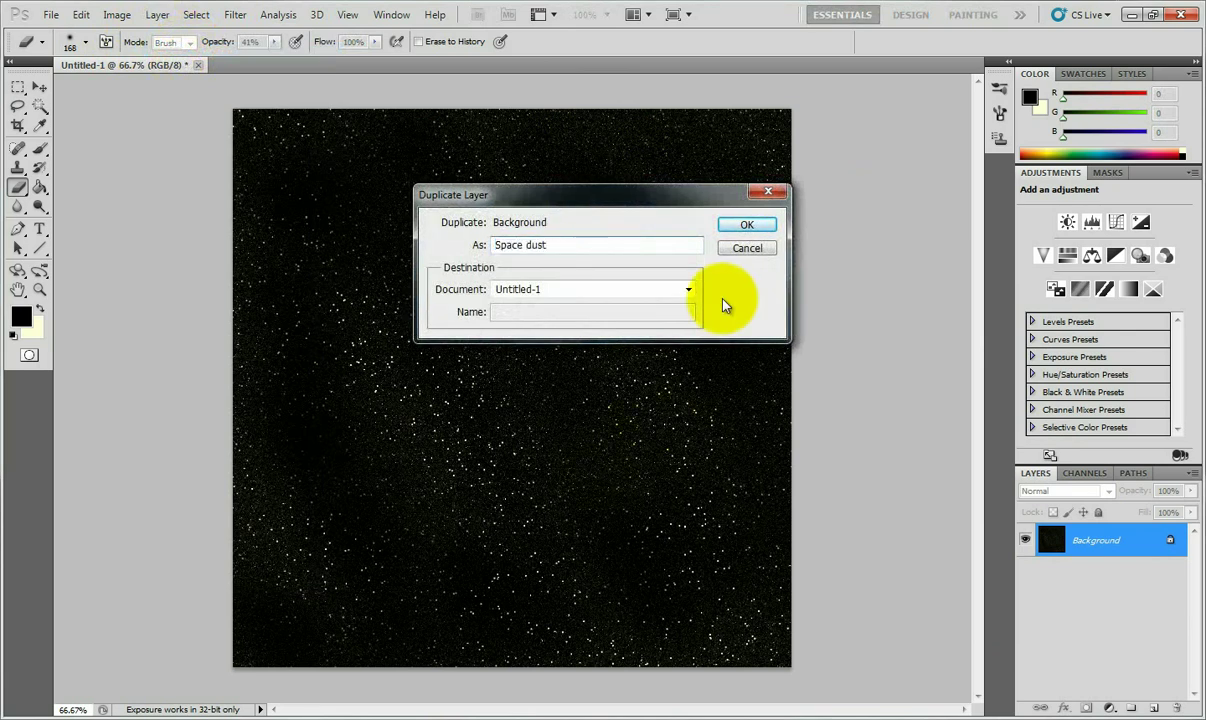
left_click(744, 224)
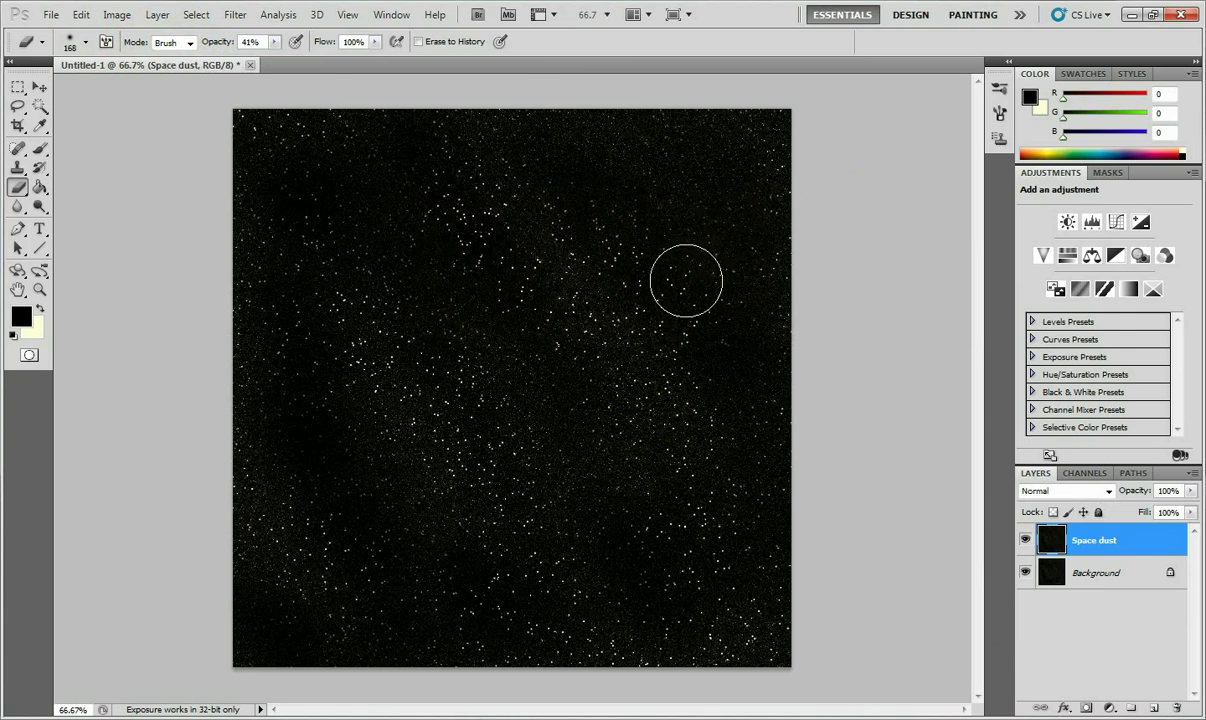
- Set the Space dust layer's blend mode to Linear Dodge (Add) and apply a Gaussian Blur to it
left_click(1095, 494)
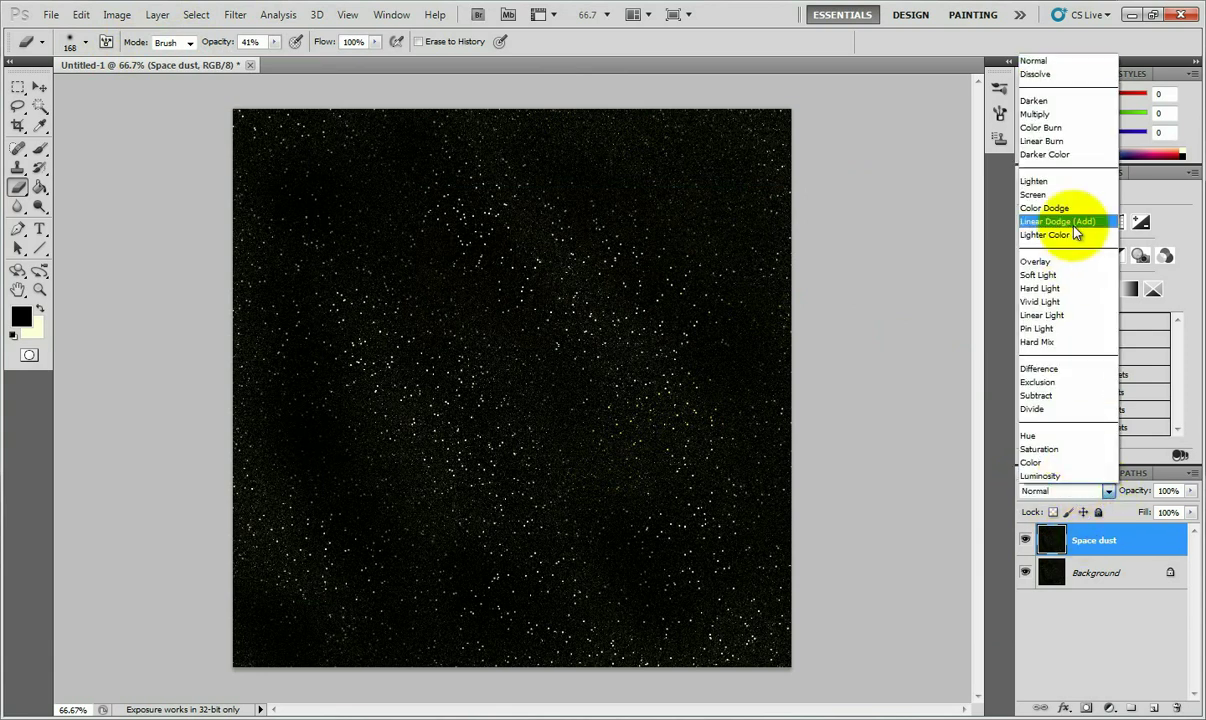
left_click(1075, 222)
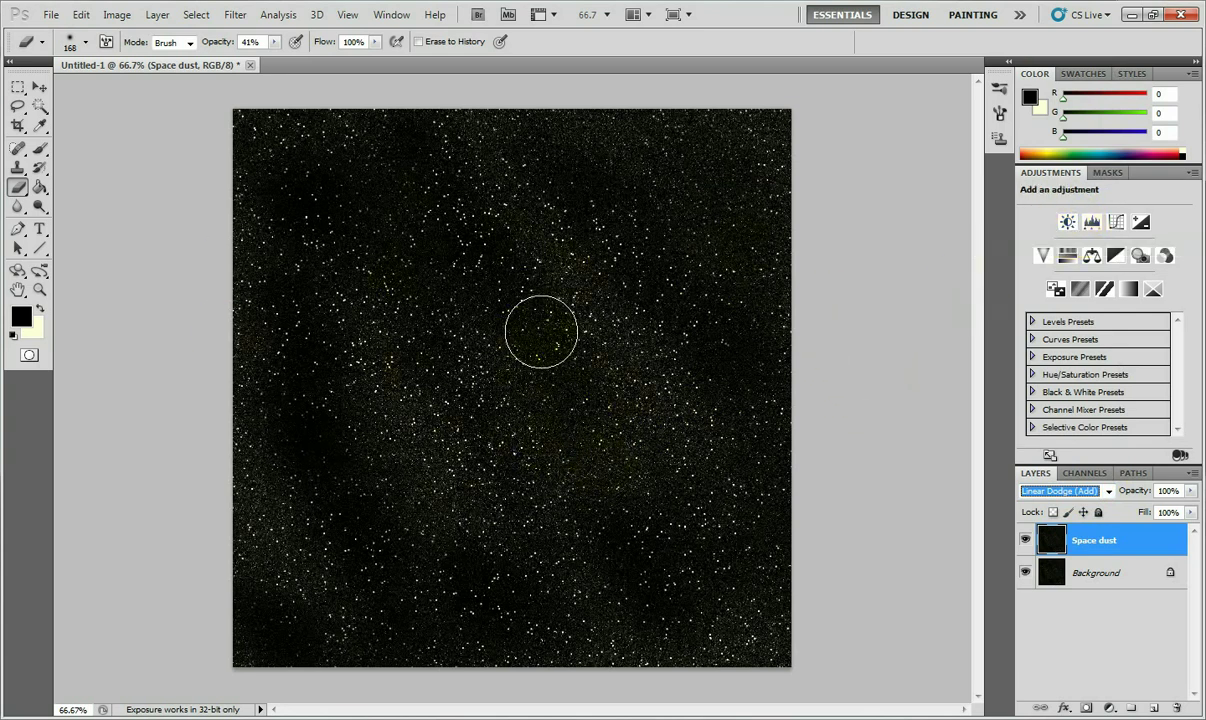
left_click(231, 15)
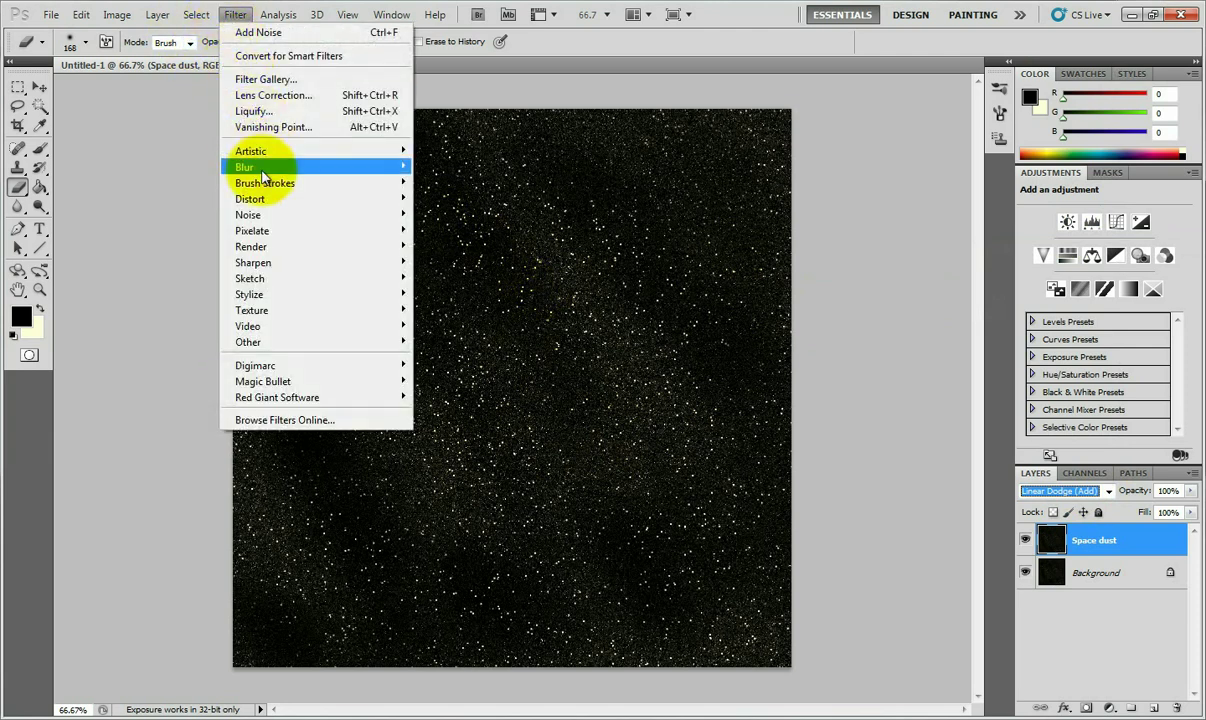
mouse_move(250, 167)
left_click(203, 231)
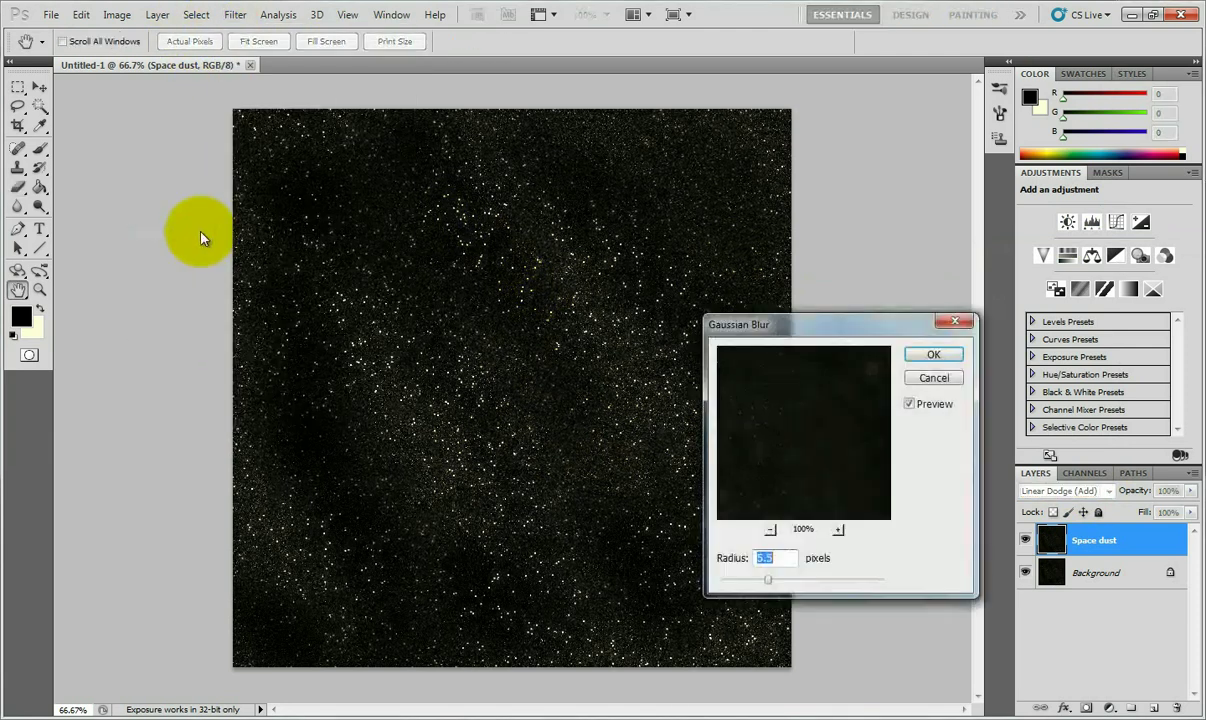
mouse_move(768, 585)
left_mouse_down()
mouse_move(757, 588)
mouse_move(800, 588)
mouse_move(770, 586)
left_mouse_up()
left_click(931, 354)
key("b")
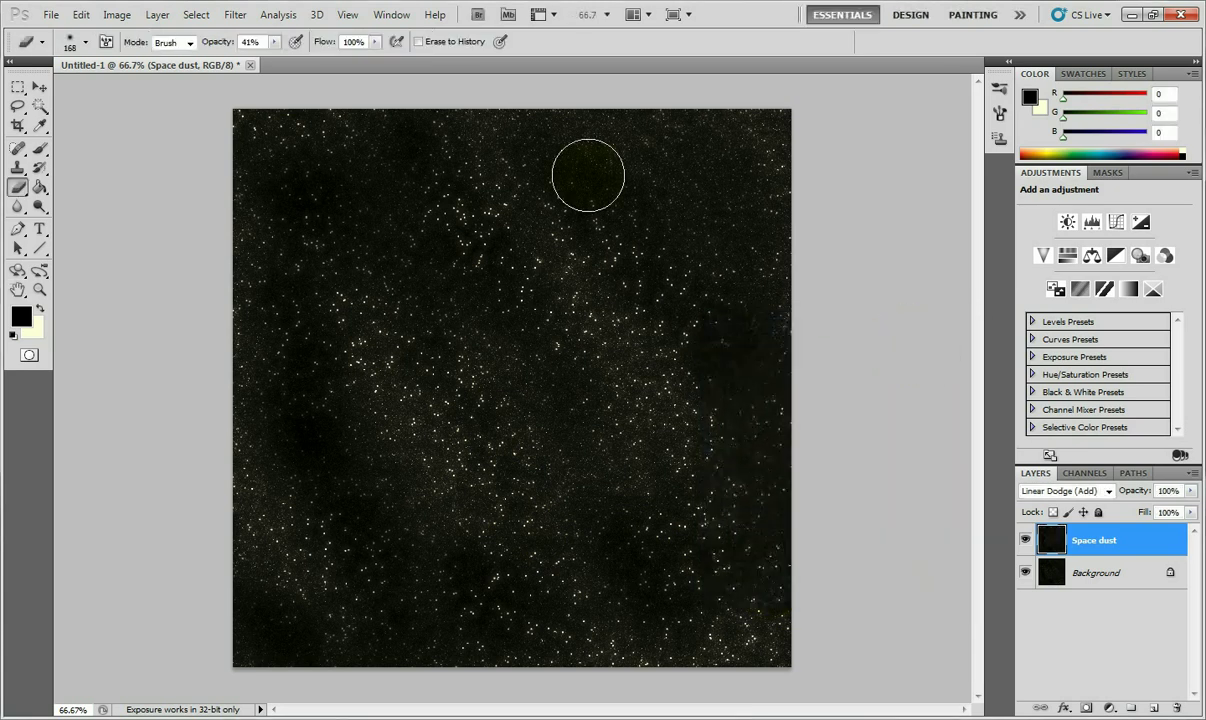
- Examine the blurred dust around the stars at 100% zoom, then return to a view of the whole canvas
left_click(38, 288)
left_click(440, 400)
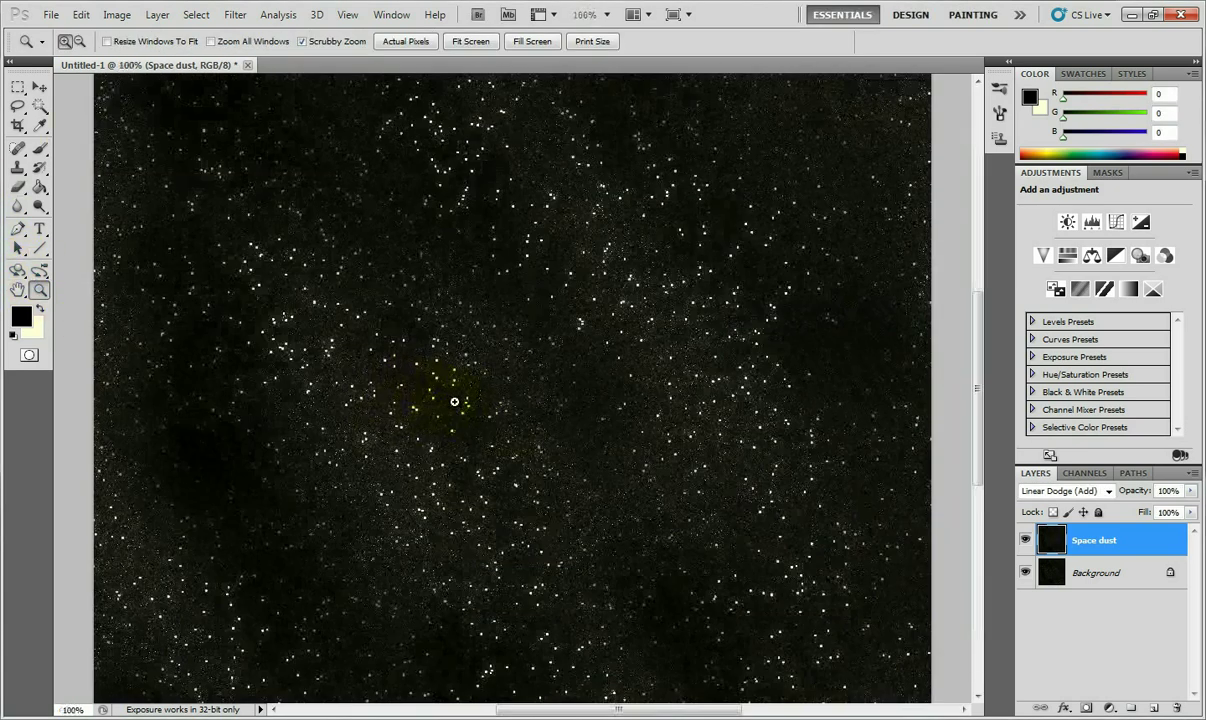
left_click_drag(977, 404, 980, 378)
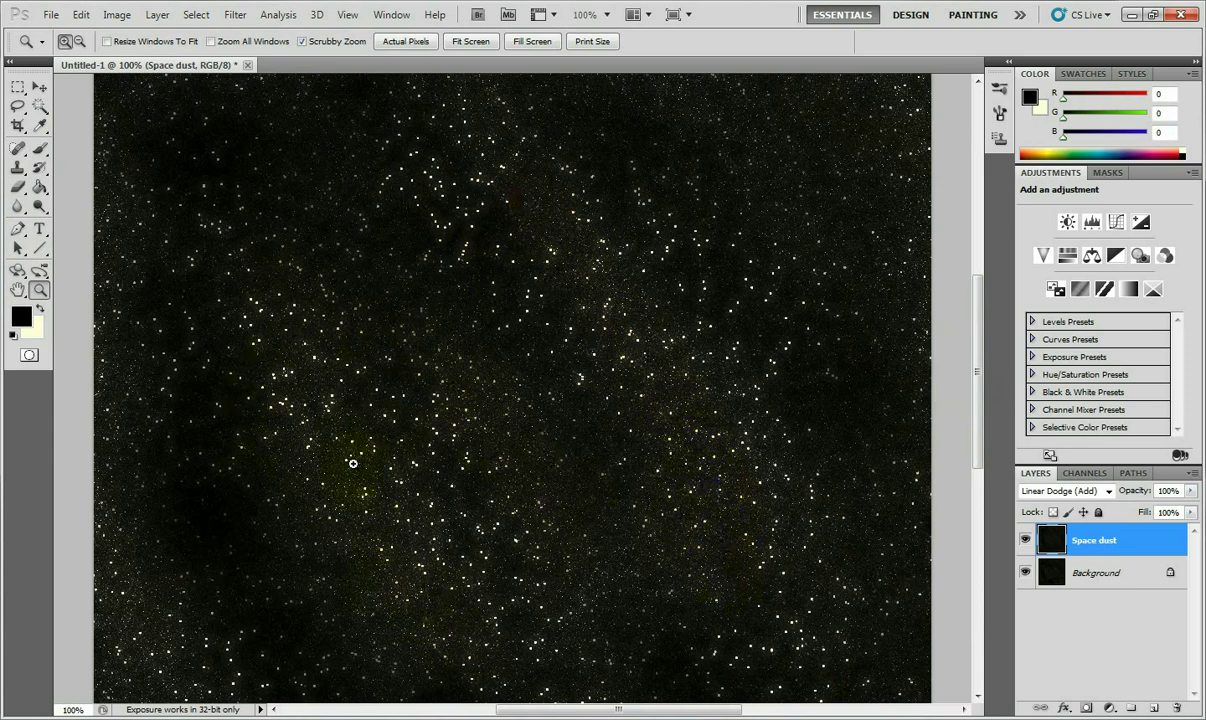
right_click(433, 406)
left_click(490, 431)
right_click(484, 427)
left_click(522, 439)
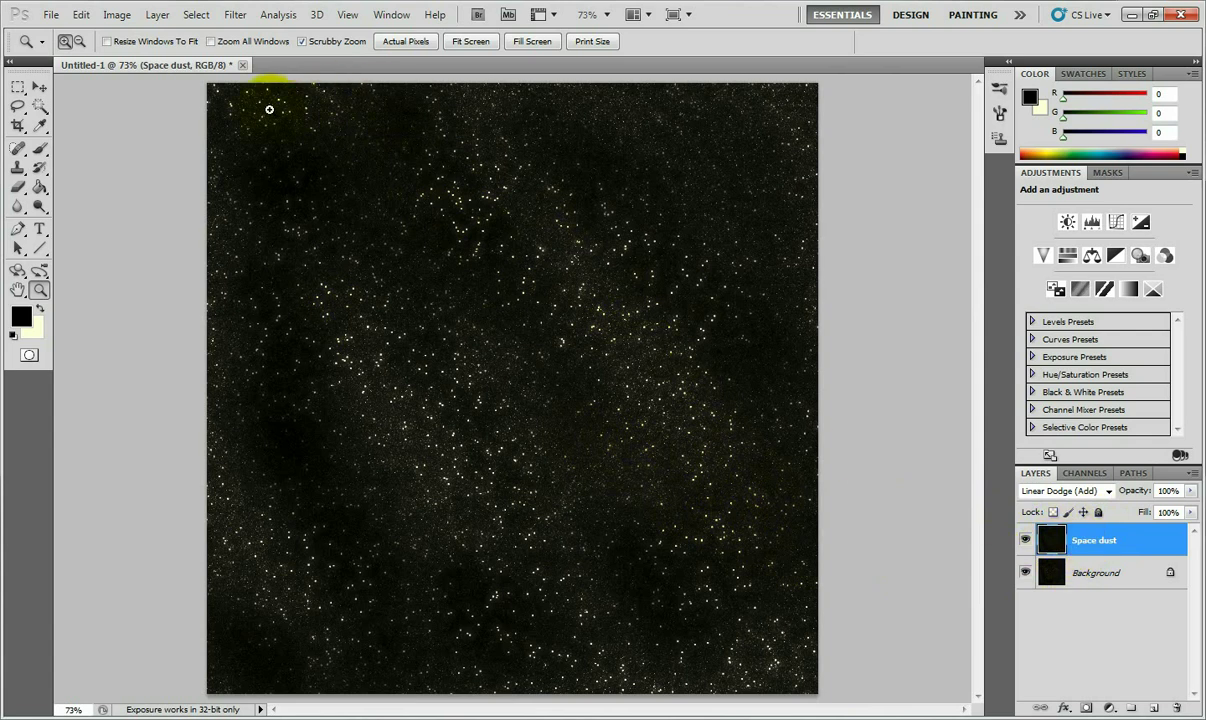
- Apply a Color Balance adjustment to the Space dust layer, shifting the midtones toward blue by +85
left_click(117, 15)
mouse_move(150, 57)
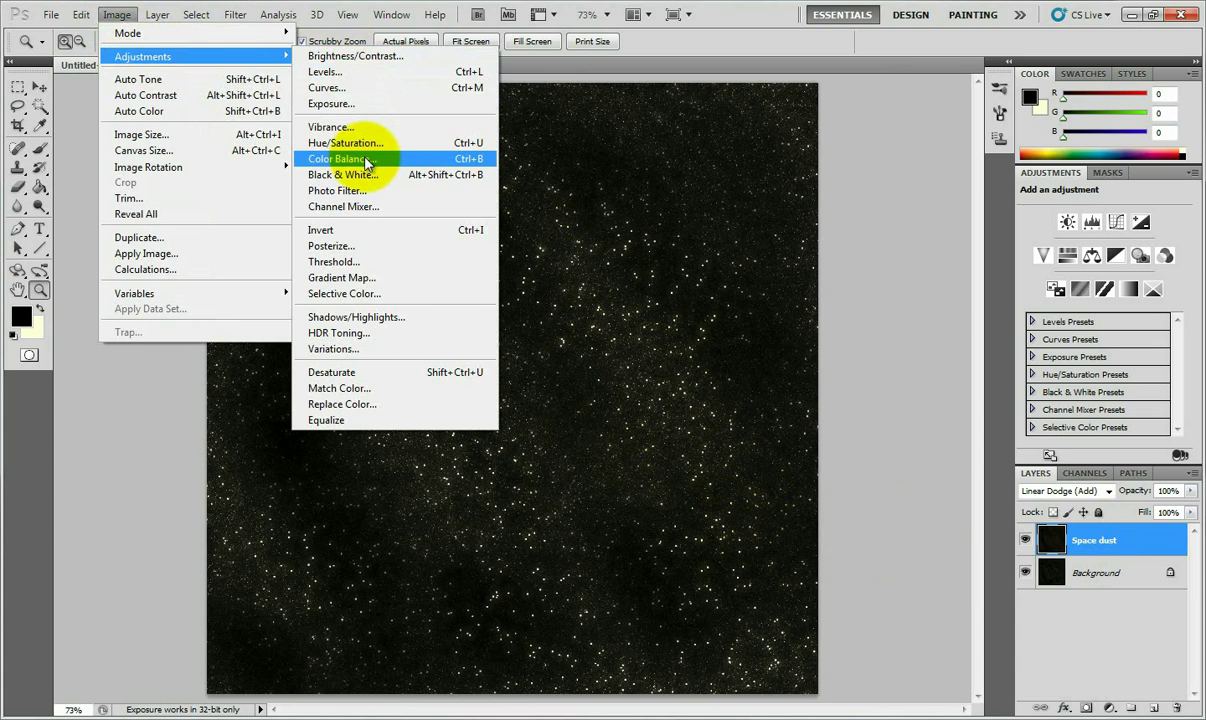
left_click(366, 160)
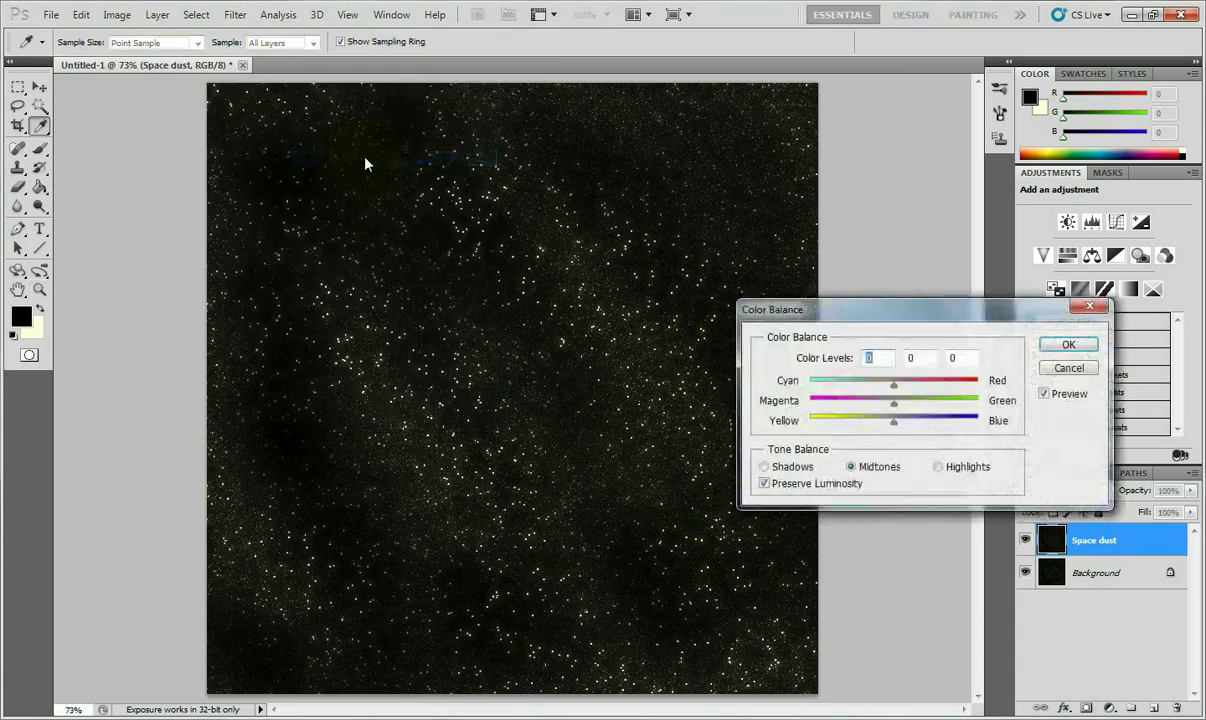
left_click(765, 467)
left_click(850, 467)
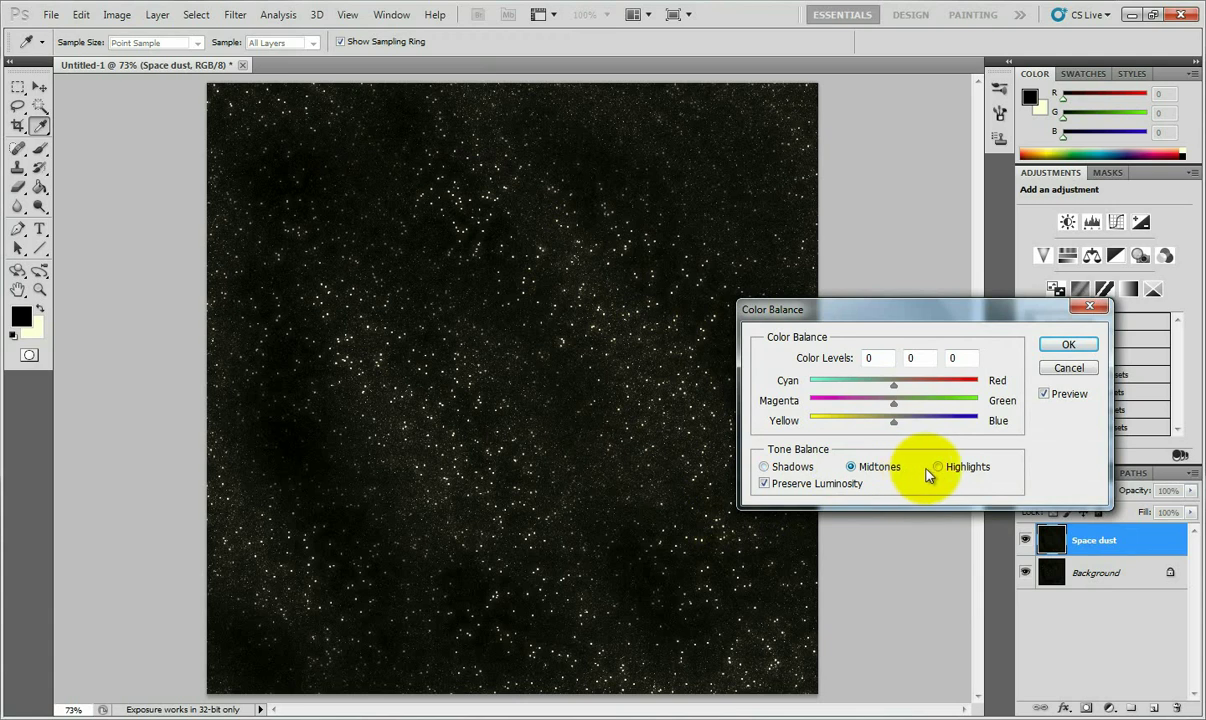
left_click(938, 467)
left_click(764, 467)
left_click(850, 467)
left_click(938, 467)
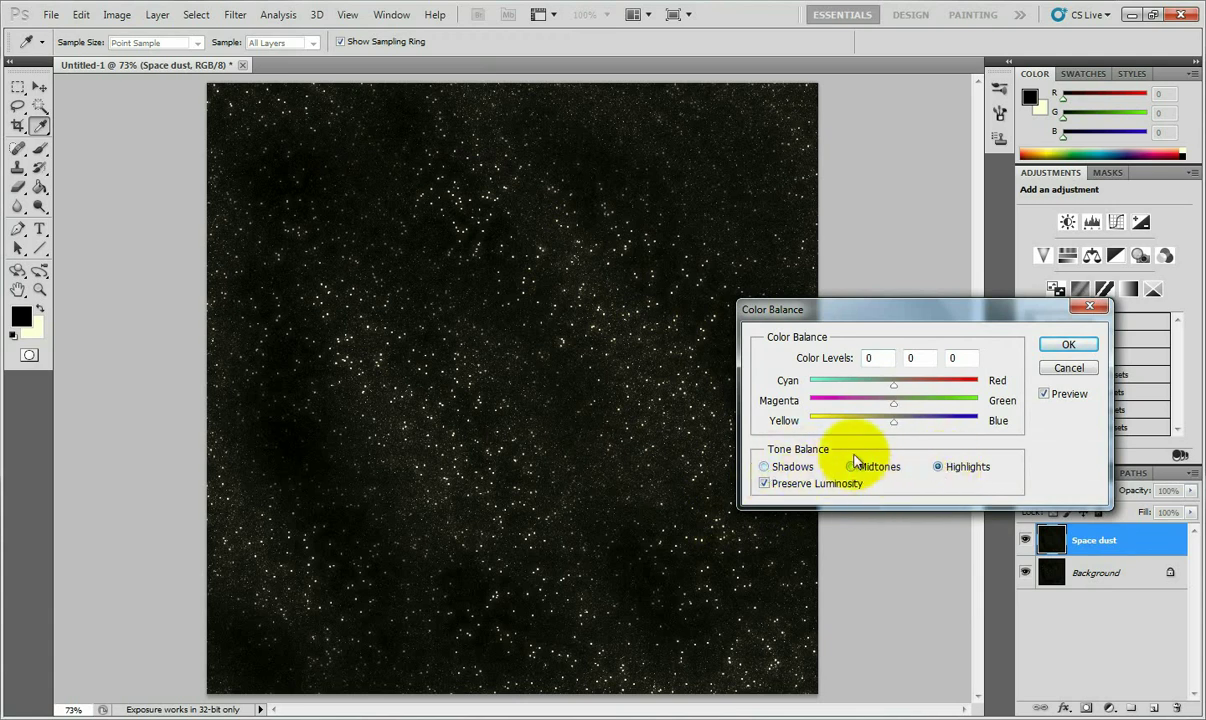
left_click_drag(896, 424, 964, 430)
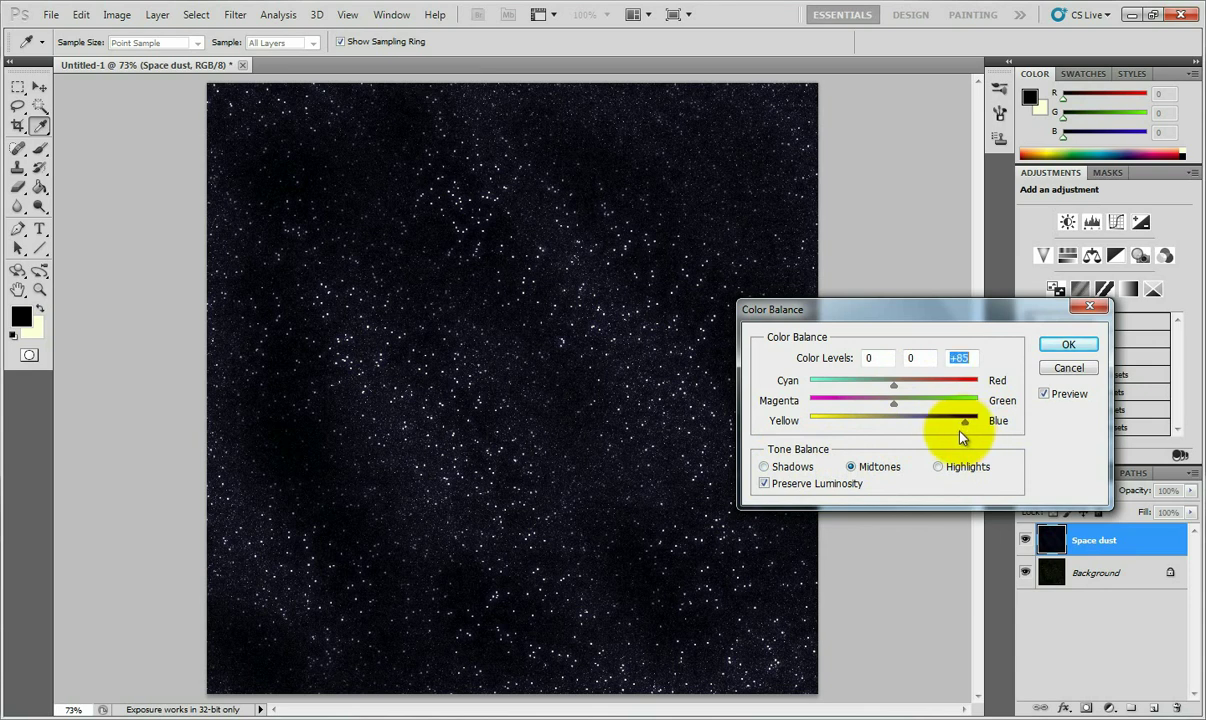
left_click(1063, 347)
key("z")
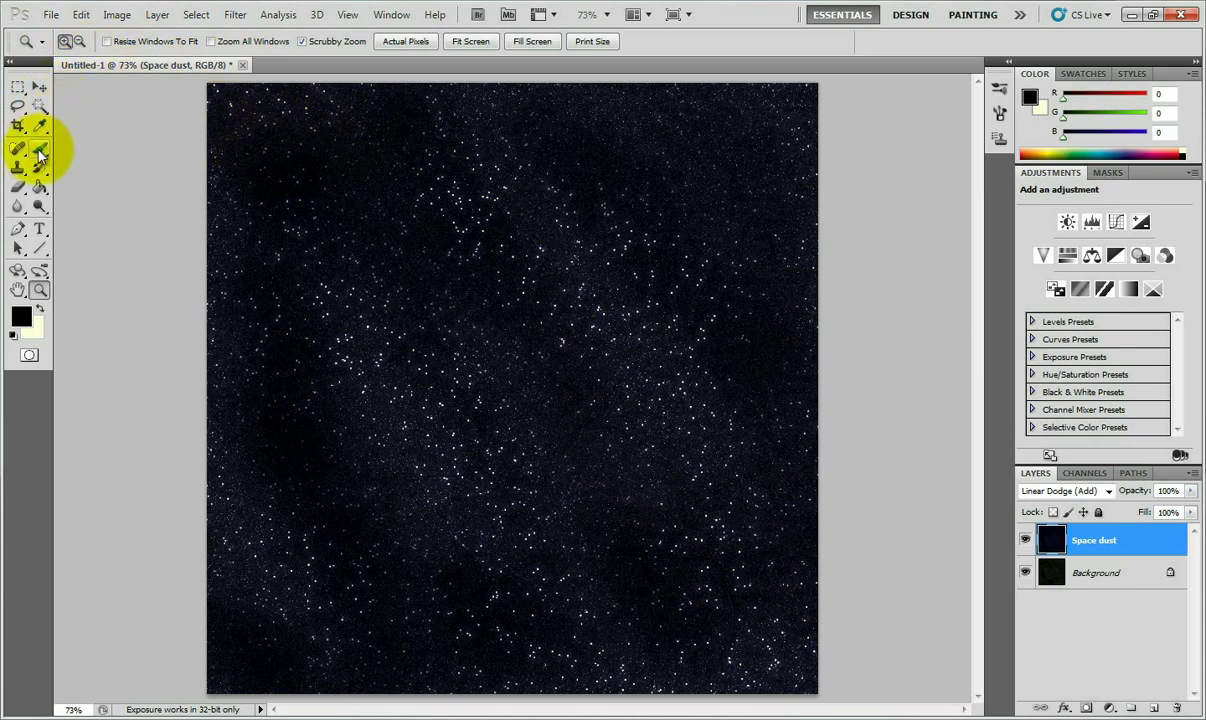
- Open the planet_texture image from the Tutorial Texture folder
left_click(50, 17)
left_click(58, 46)
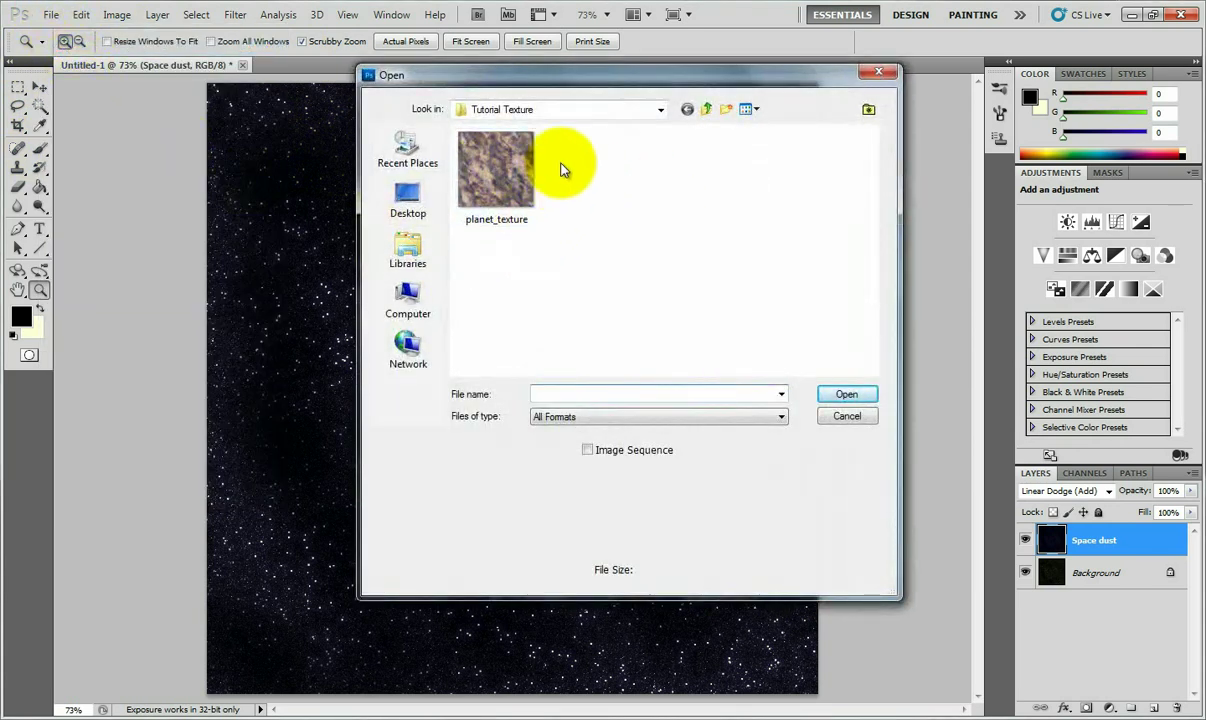
left_click(505, 188)
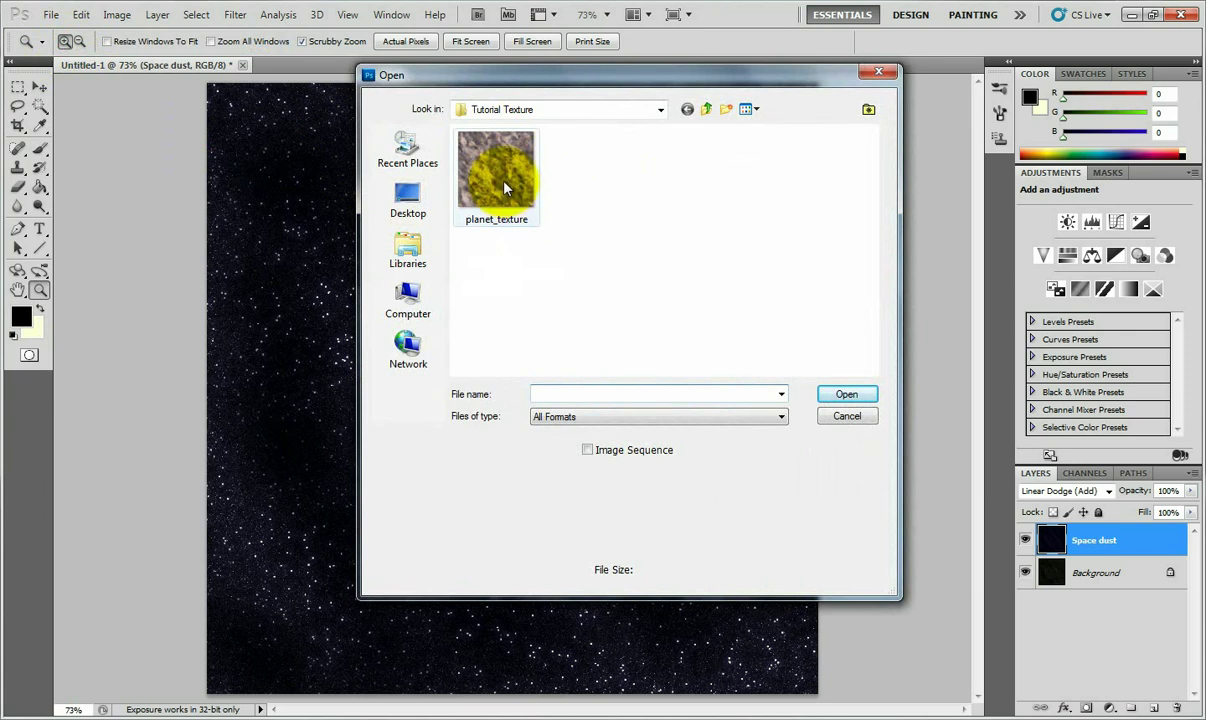
left_click(500, 186)
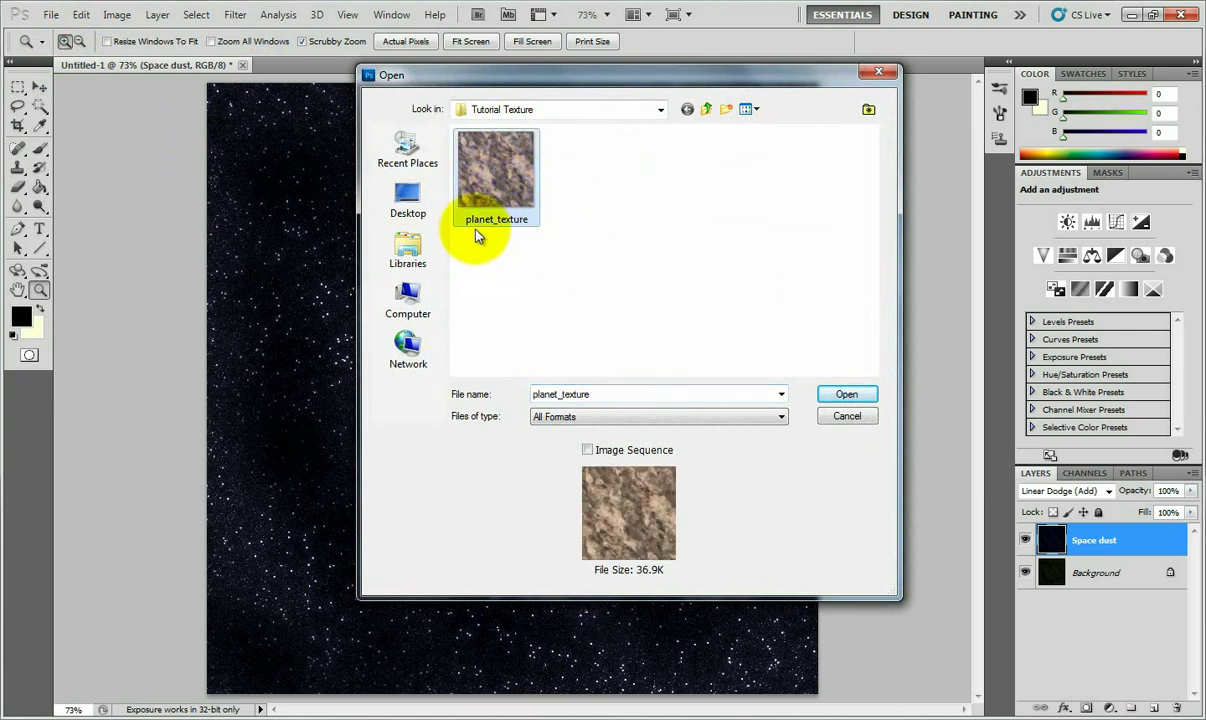
left_click(843, 396)
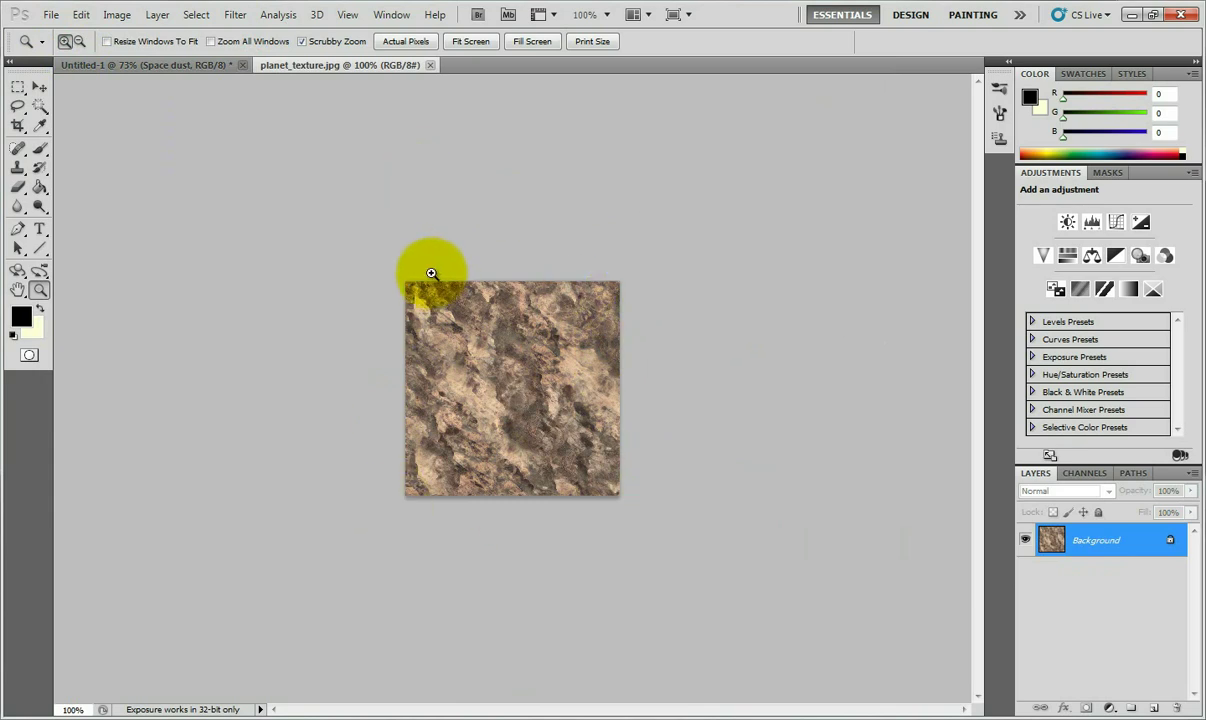
- Define the planet texture image as a pattern named dust, and close the planet_texture image
left_click(80, 15)
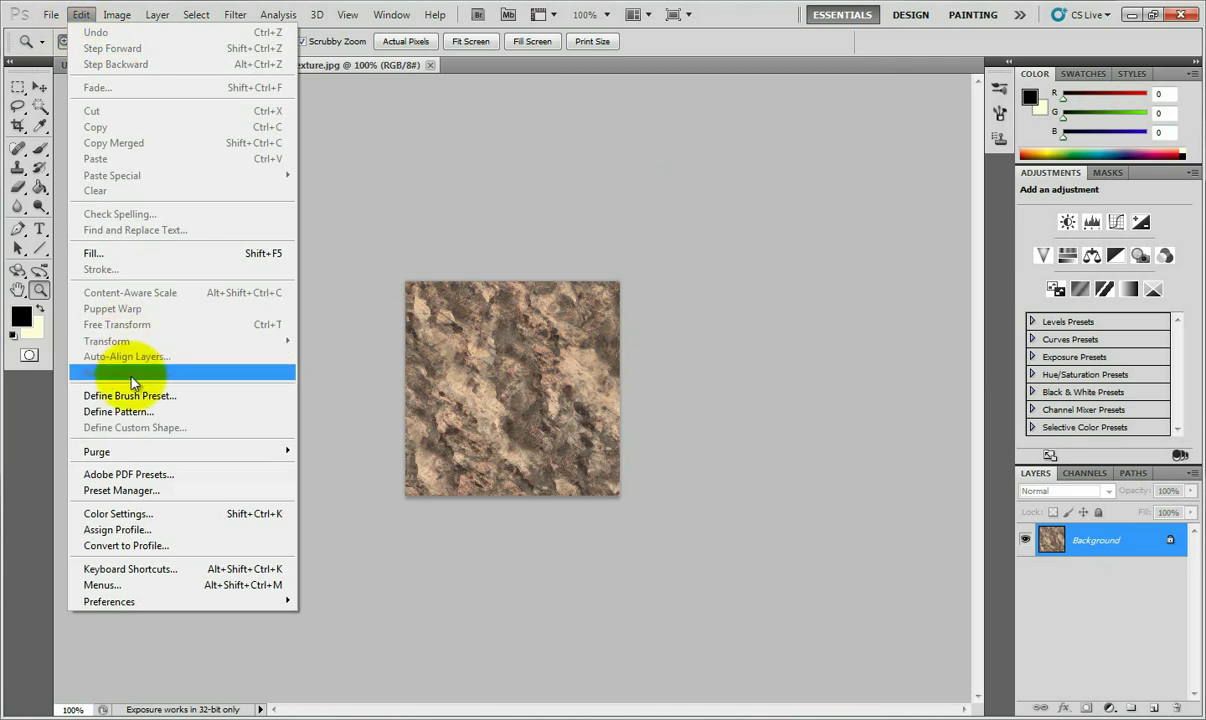
left_click(128, 411)
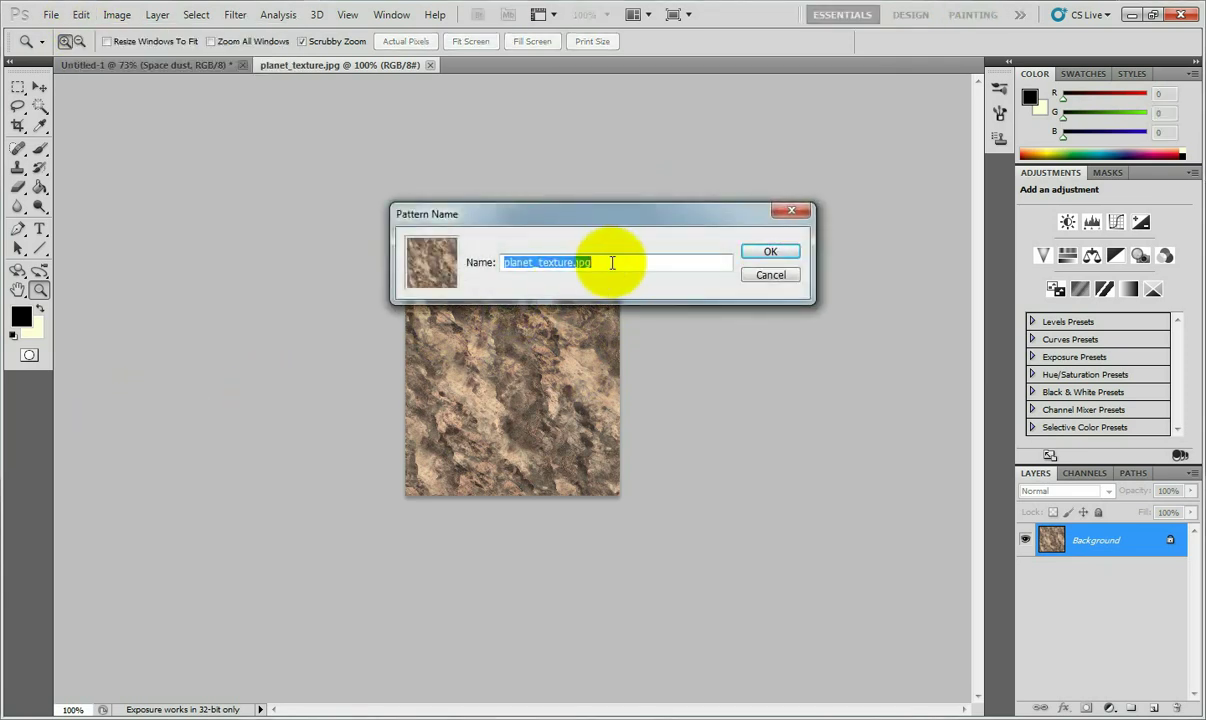
type("dust")
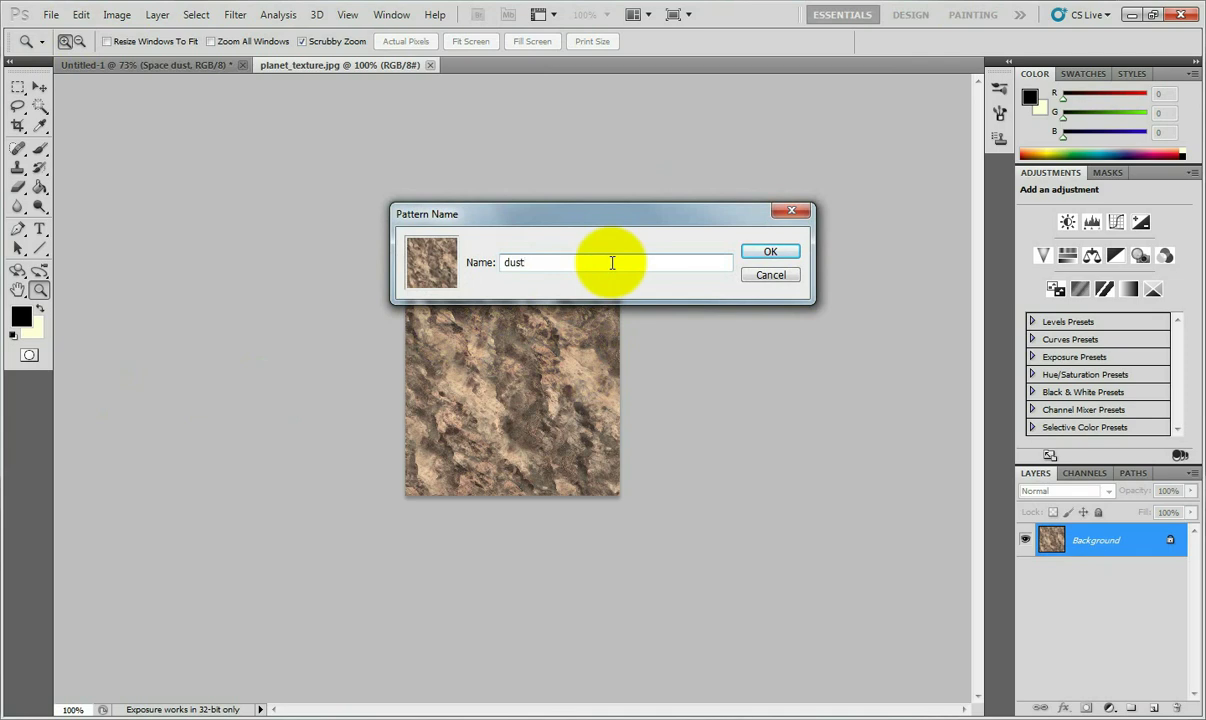
left_click(752, 252)
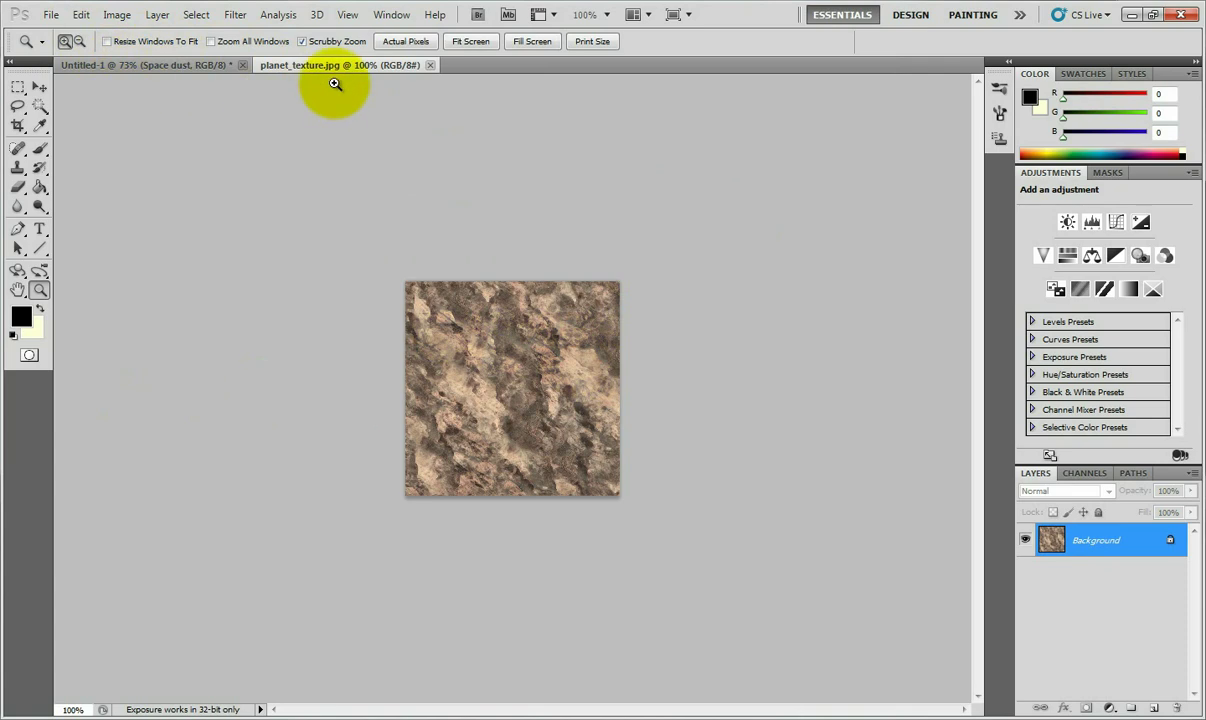
left_click(430, 65)
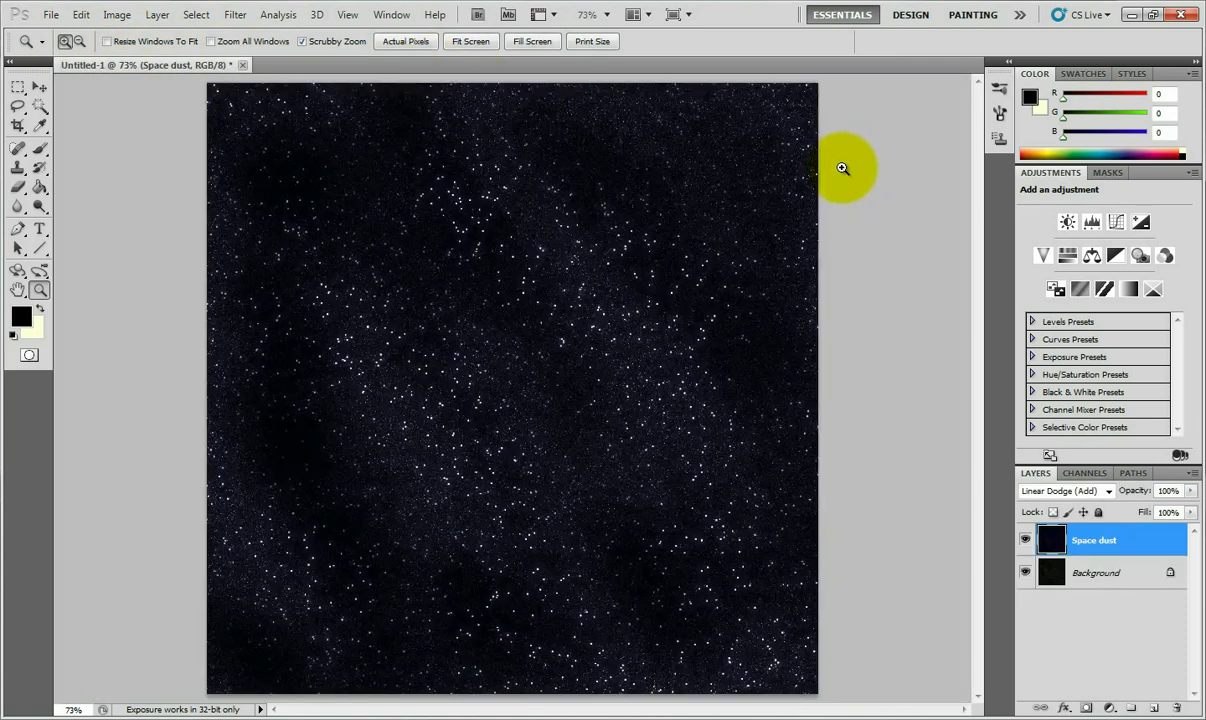
- Activate the Brush tool and enable the Texture option in its detailed brush settings
left_click(41, 152)
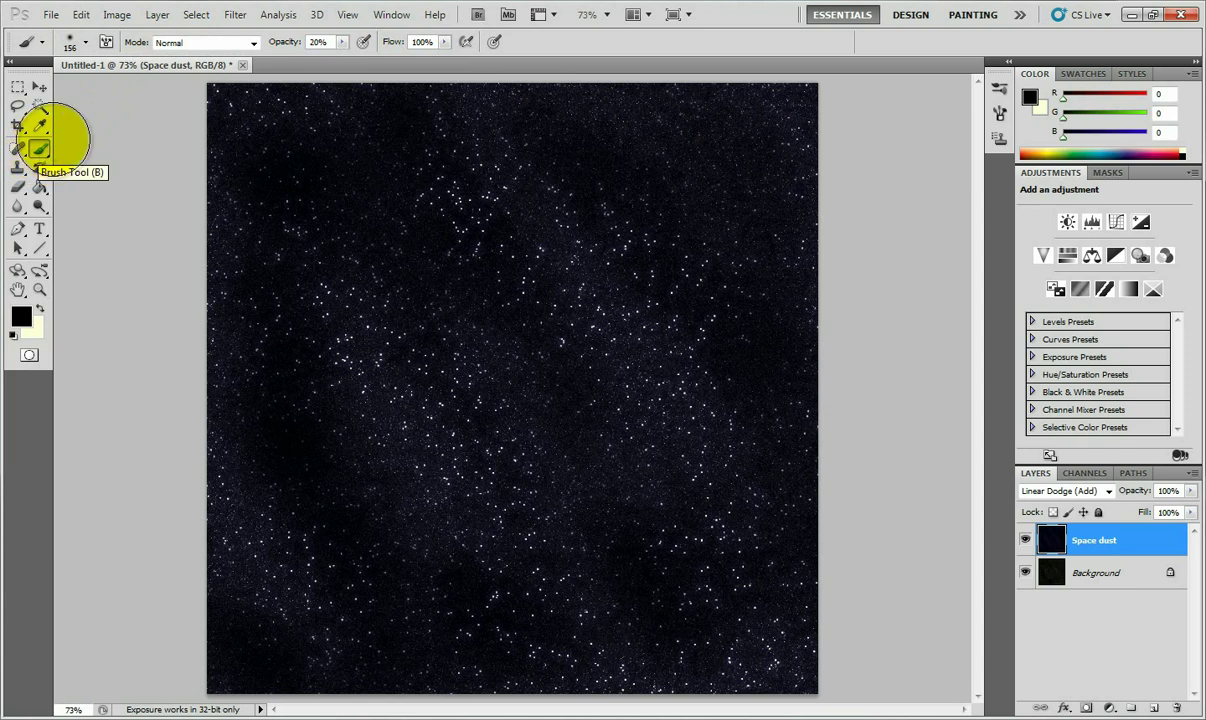
left_click(106, 44)
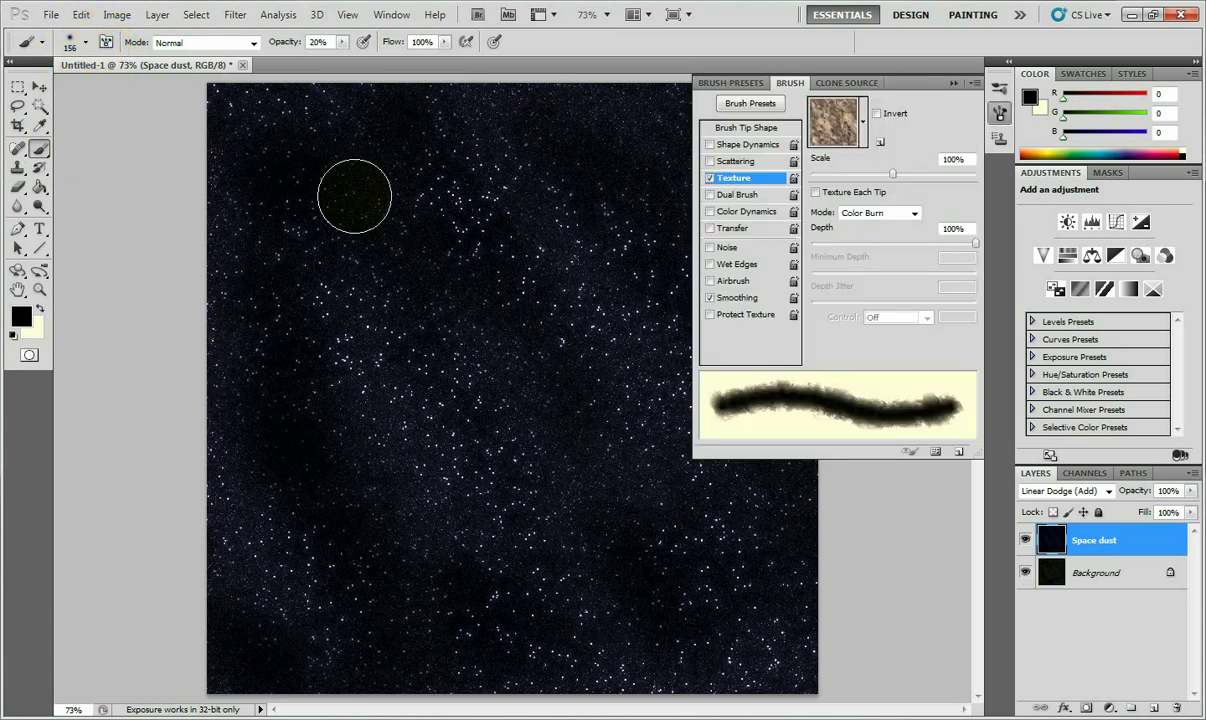
left_click(711, 179)
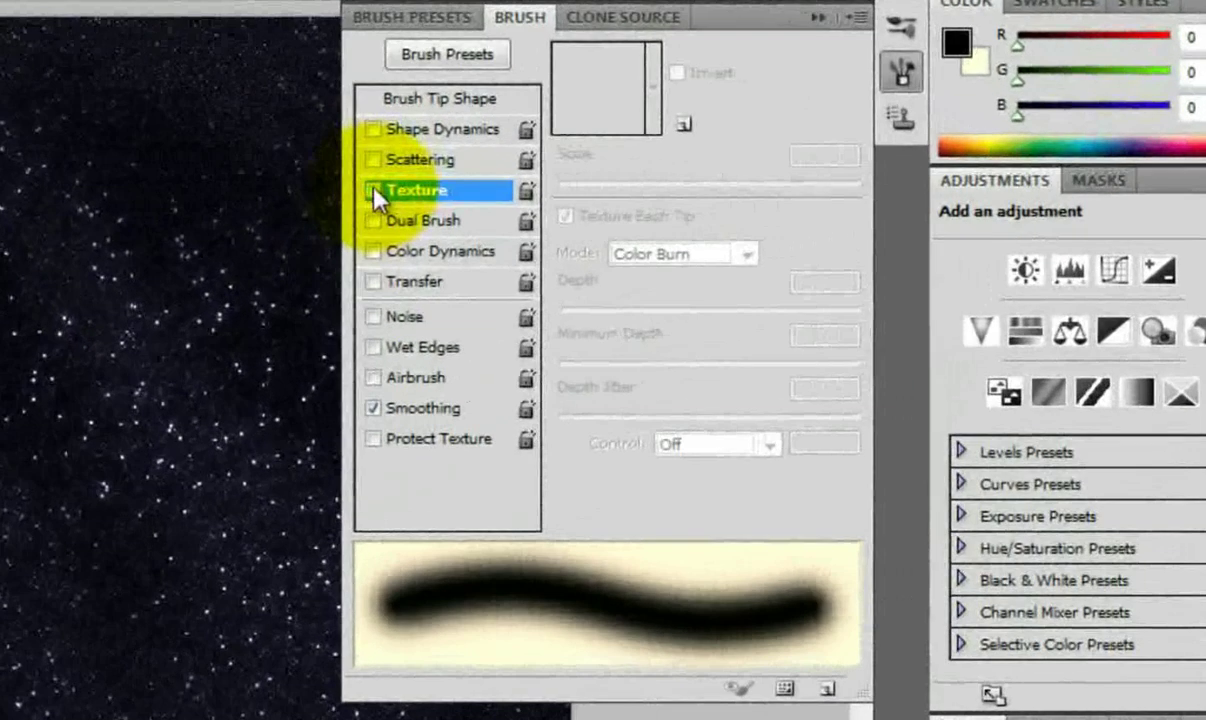
left_click(710, 178)
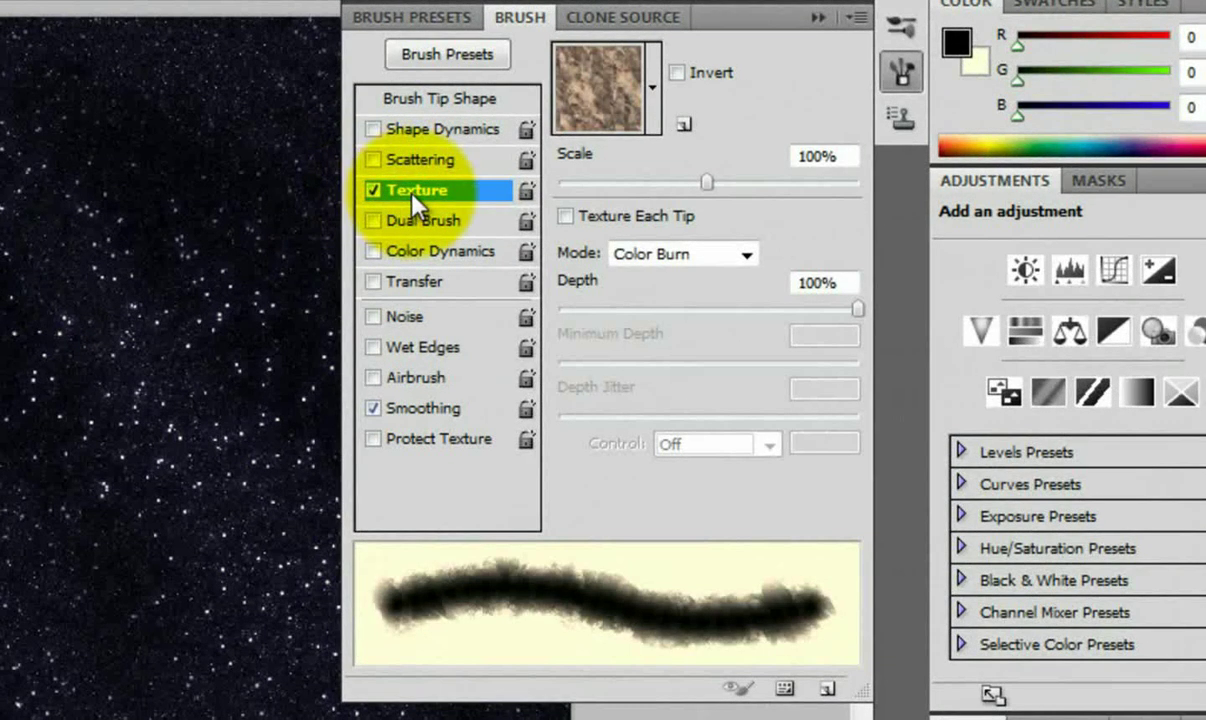
- Try the grey bubbles pattern as the brush's texture
left_click(653, 80)
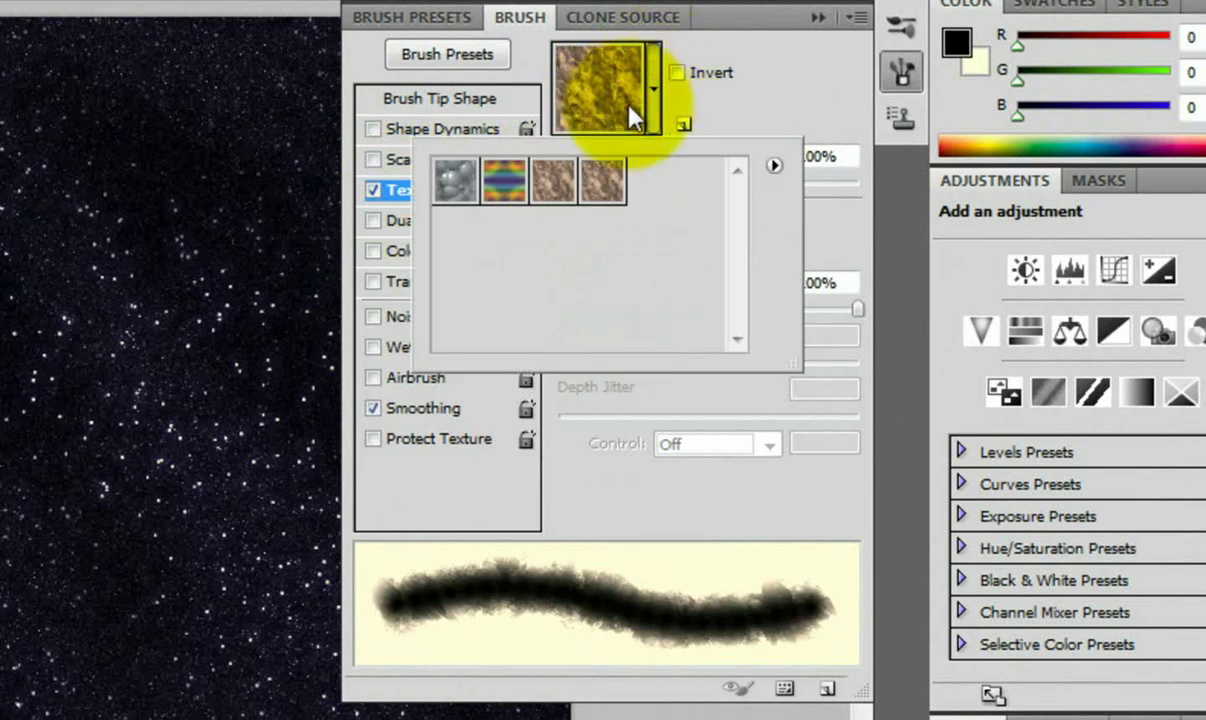
left_click(462, 182)
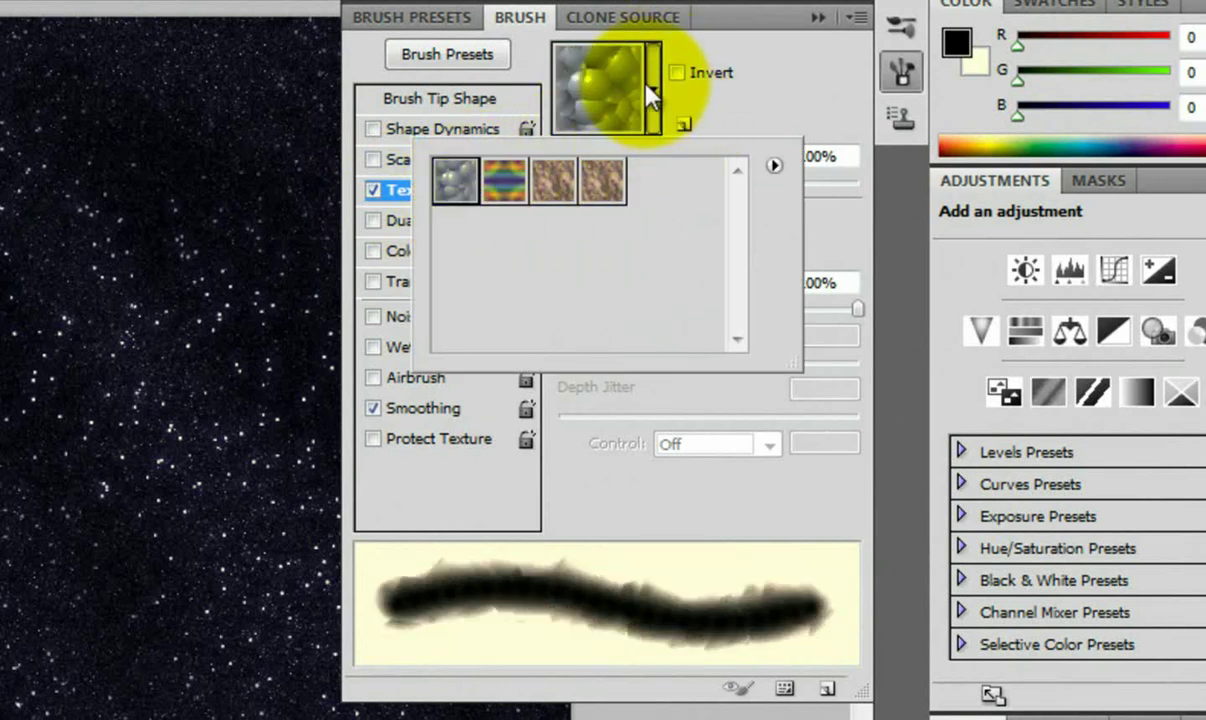
left_click(615, 75)
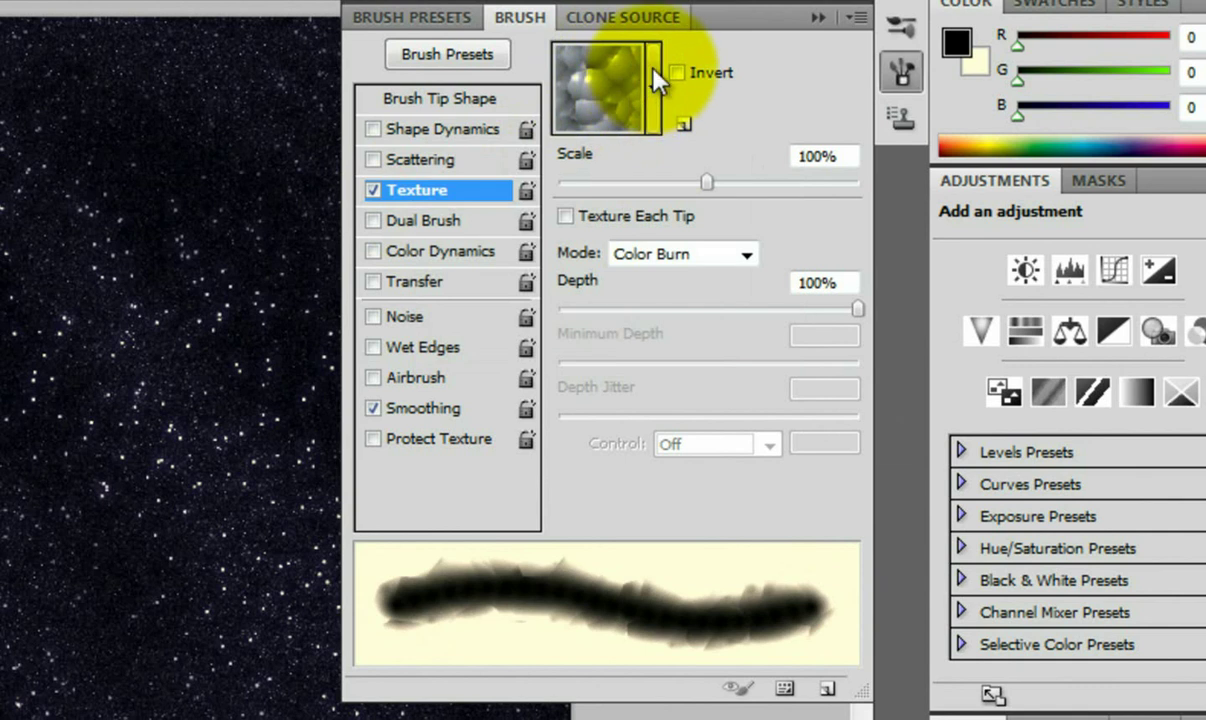
- Choose the first brown rock pattern as the brush's texture with Color Burn mode, and collapse the brush settings
left_click(653, 72)
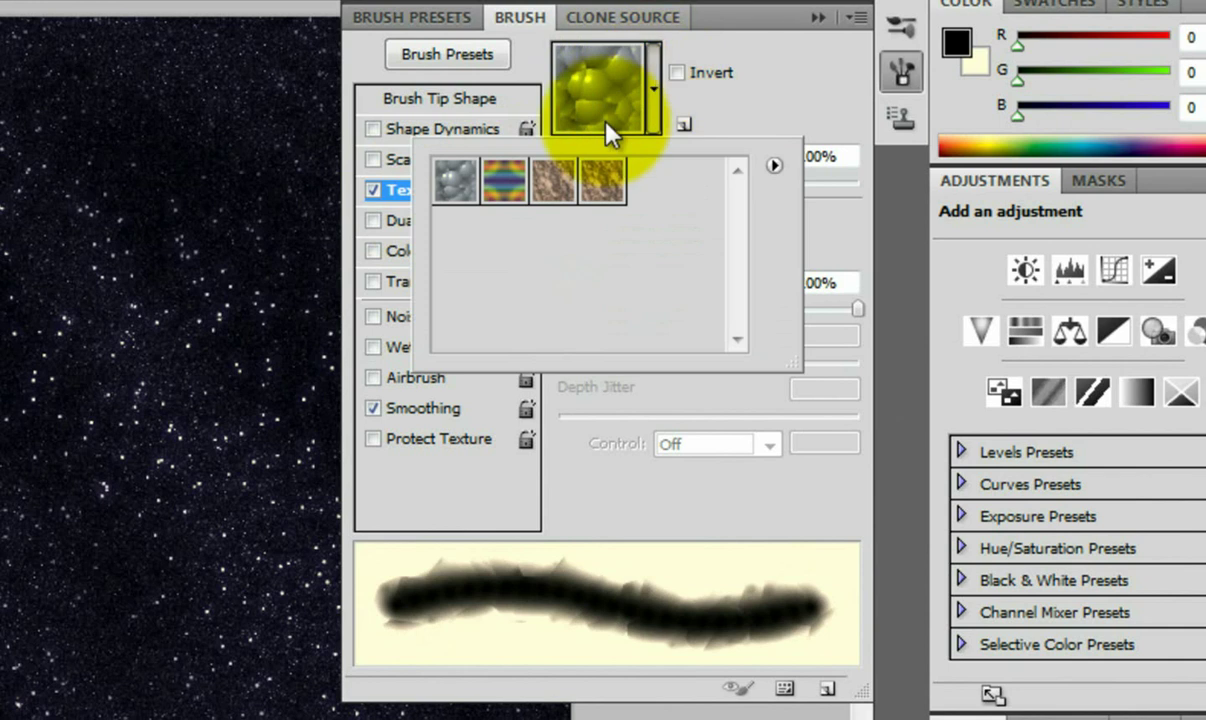
left_click(553, 181)
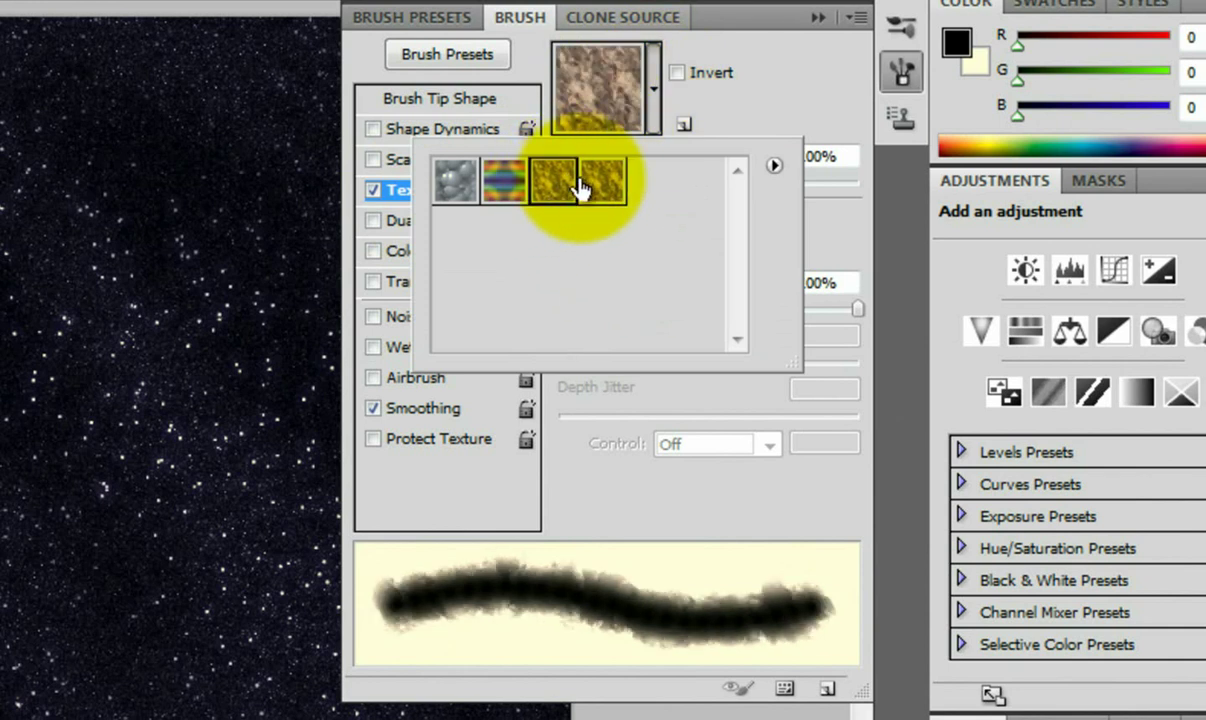
left_click(742, 98)
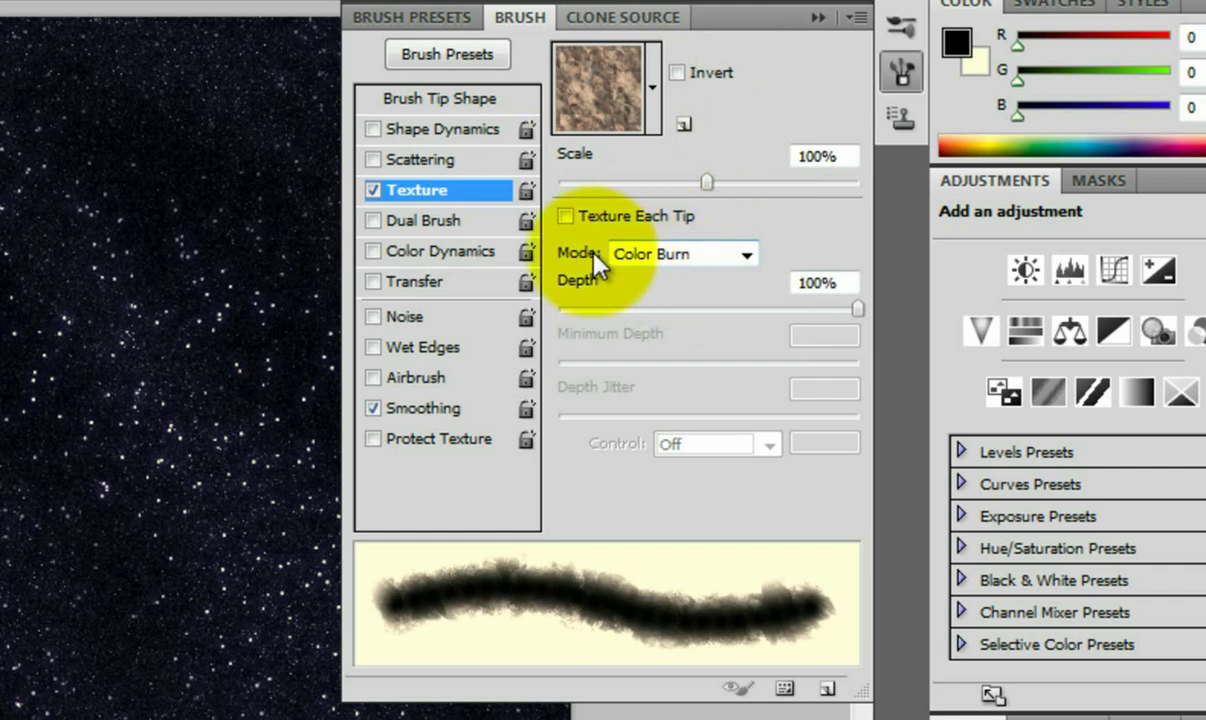
left_click(714, 253)
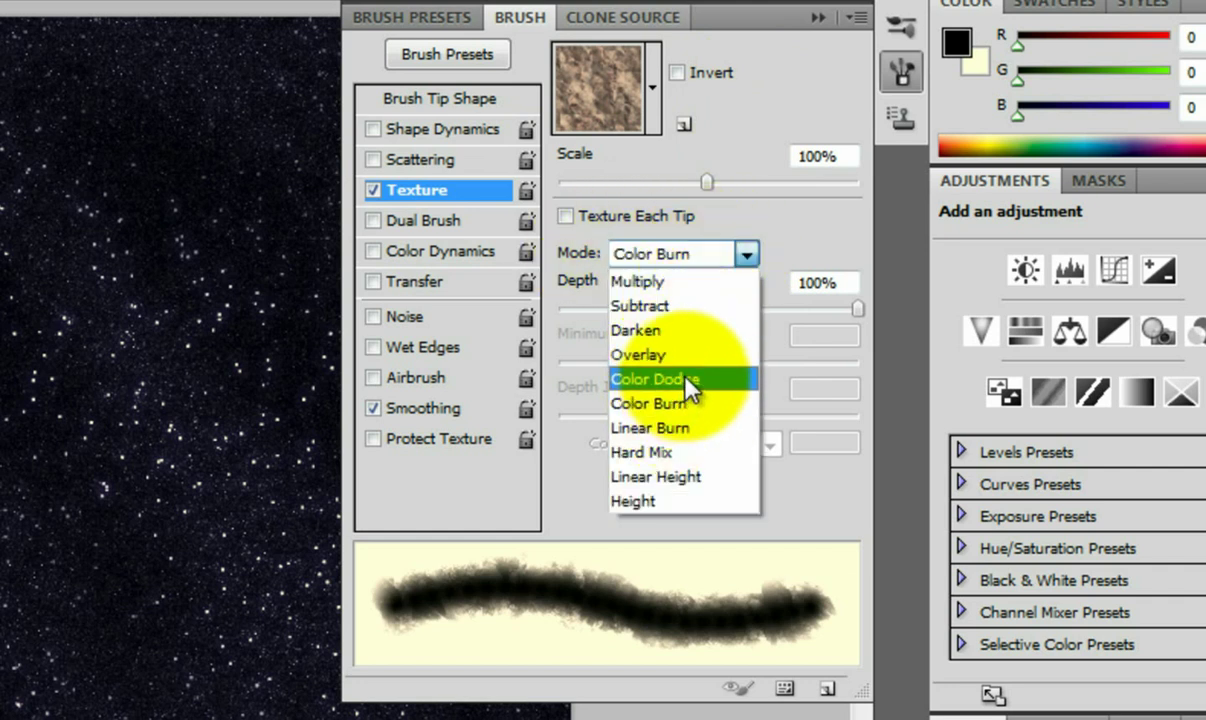
left_click(688, 403)
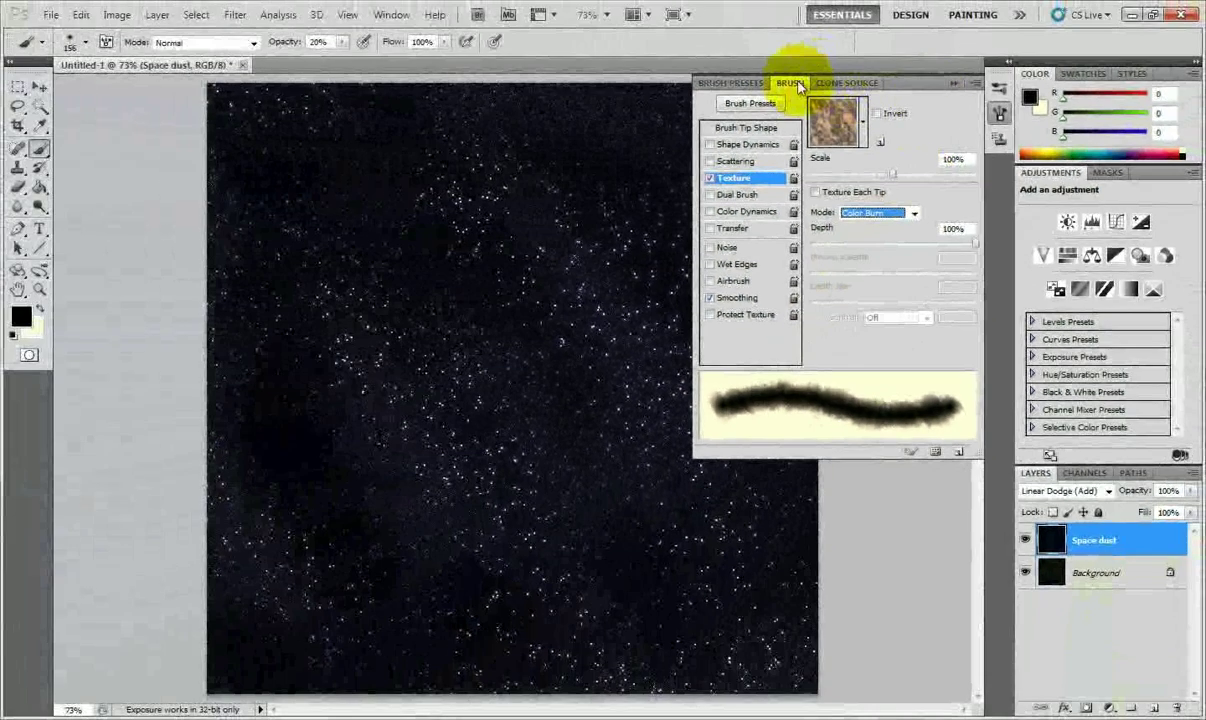
left_click(953, 84)
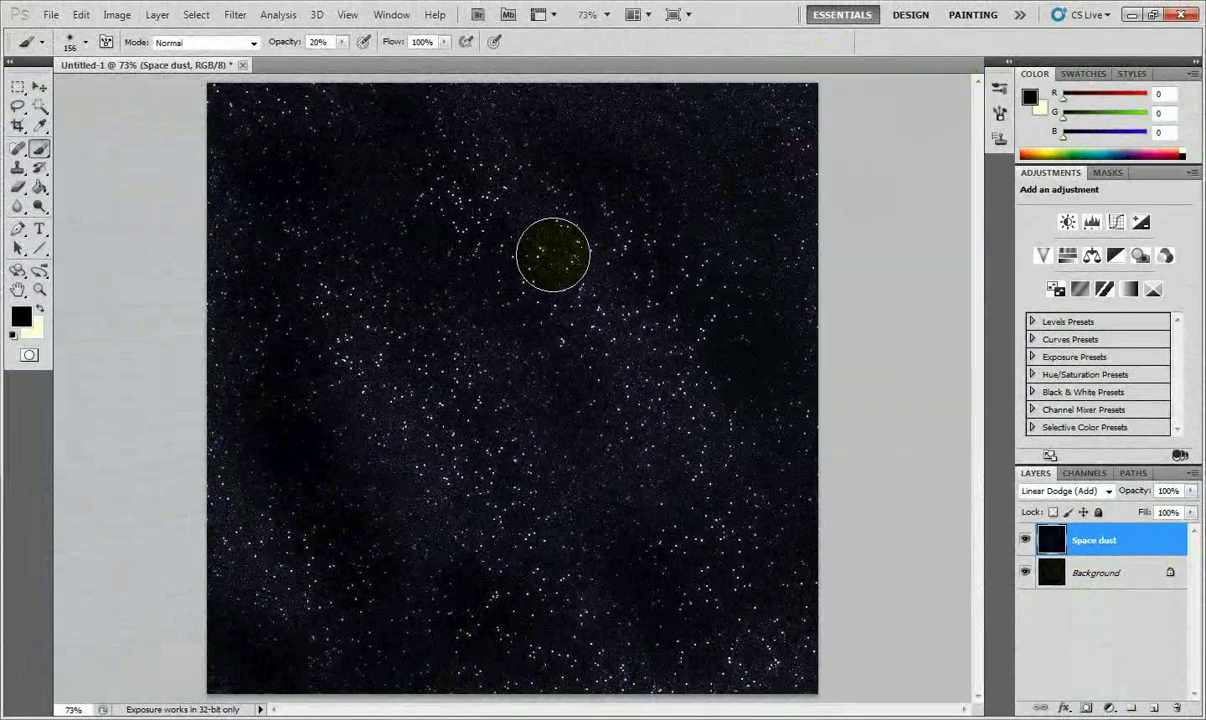
- Set the foreground color to a violet-blue, RGB 72, 84, 234
left_click(22, 318)
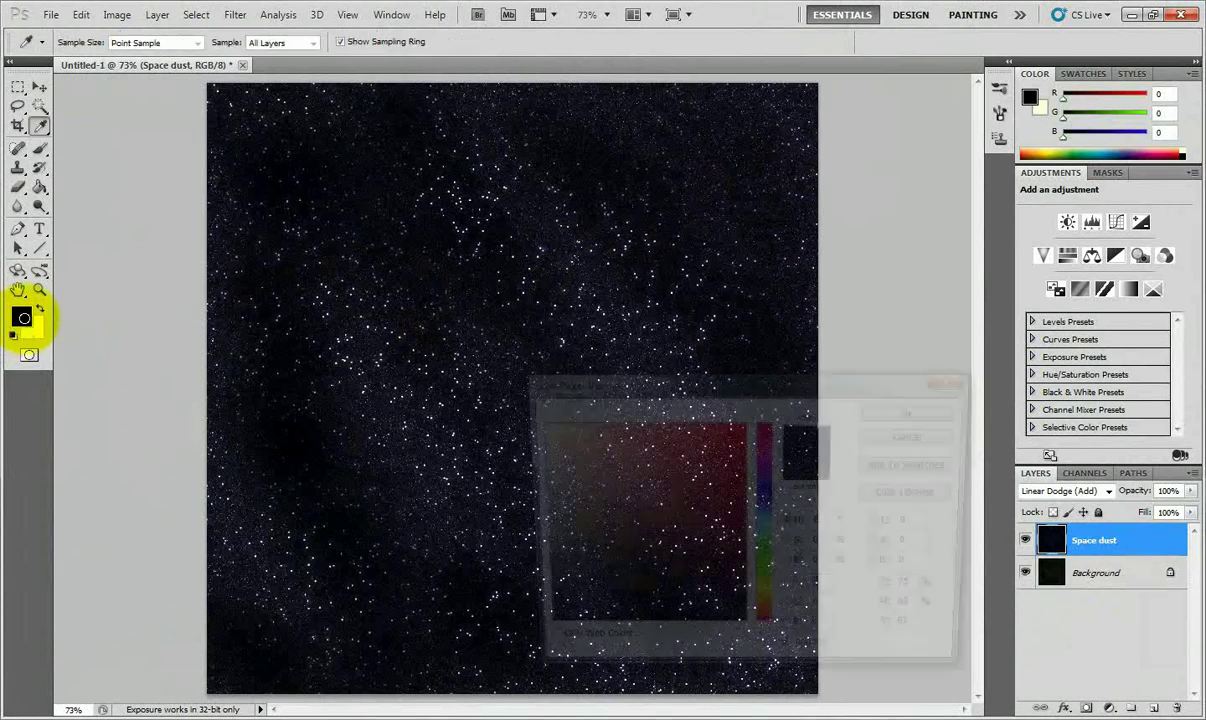
left_click_drag(764, 530, 762, 492)
left_click(686, 457)
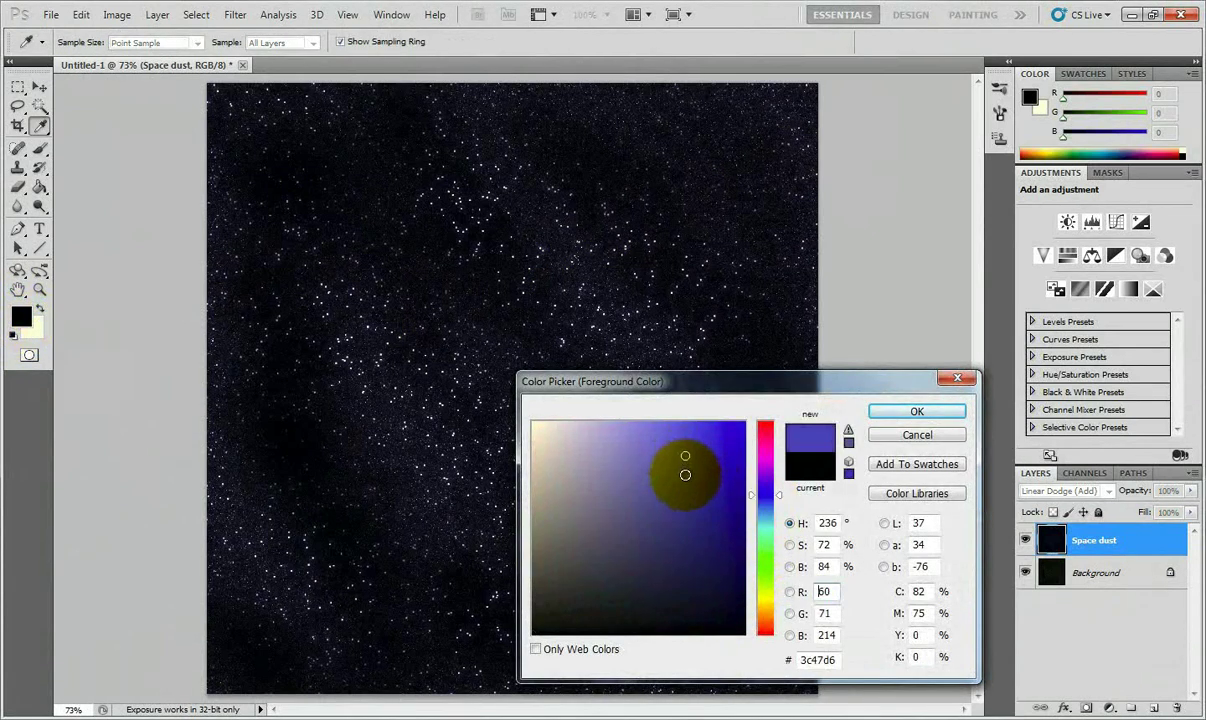
left_click(681, 433)
left_click(900, 411)
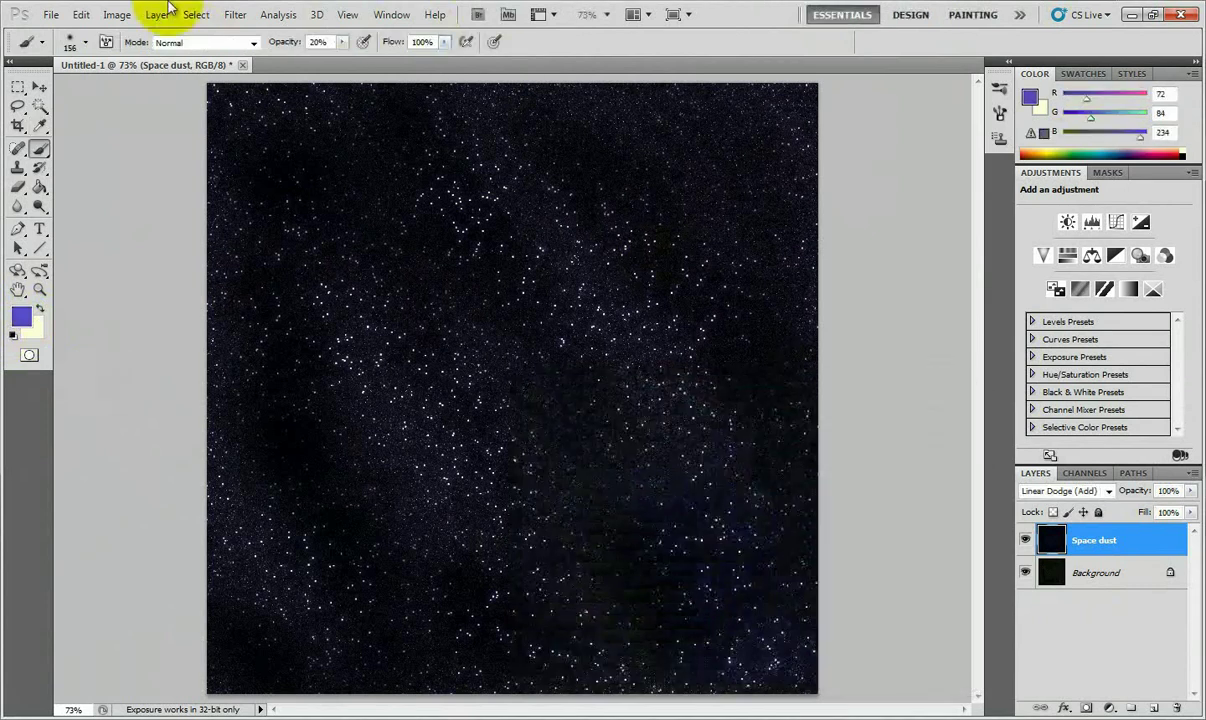
- Create a new layer named Space dust above the existing Space dust layer
left_click(157, 15)
mouse_move(165, 34)
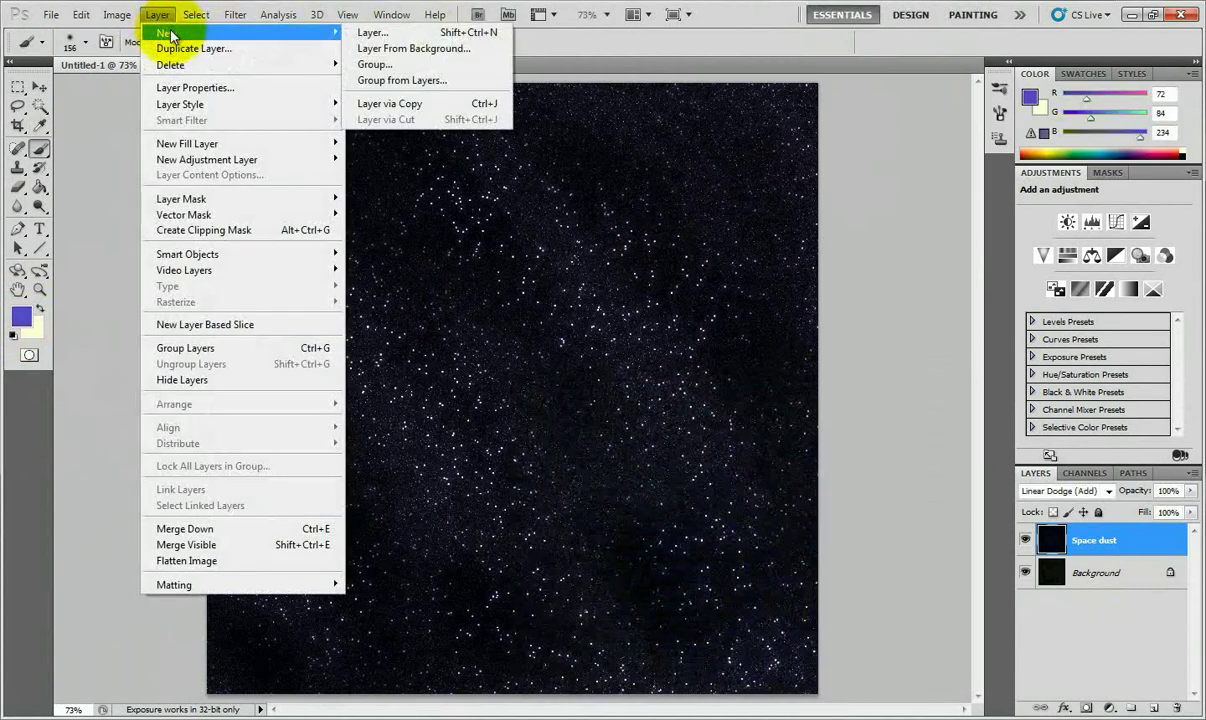
left_click(370, 33)
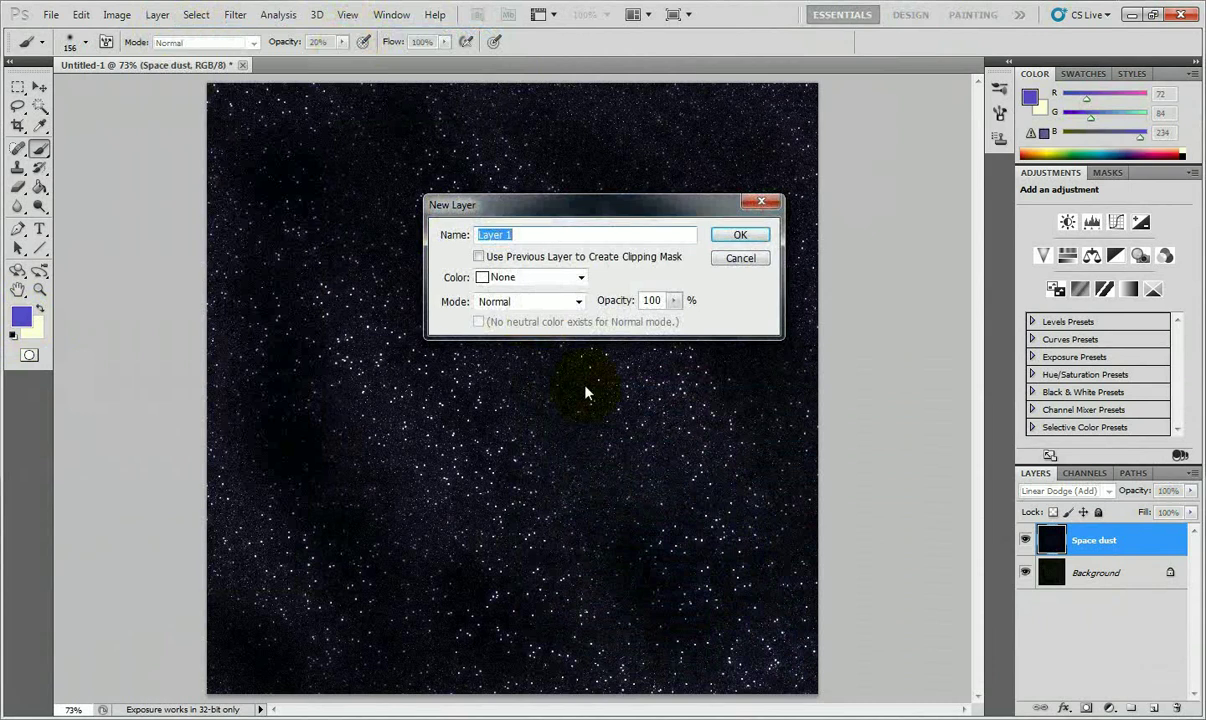
type("Space dust")
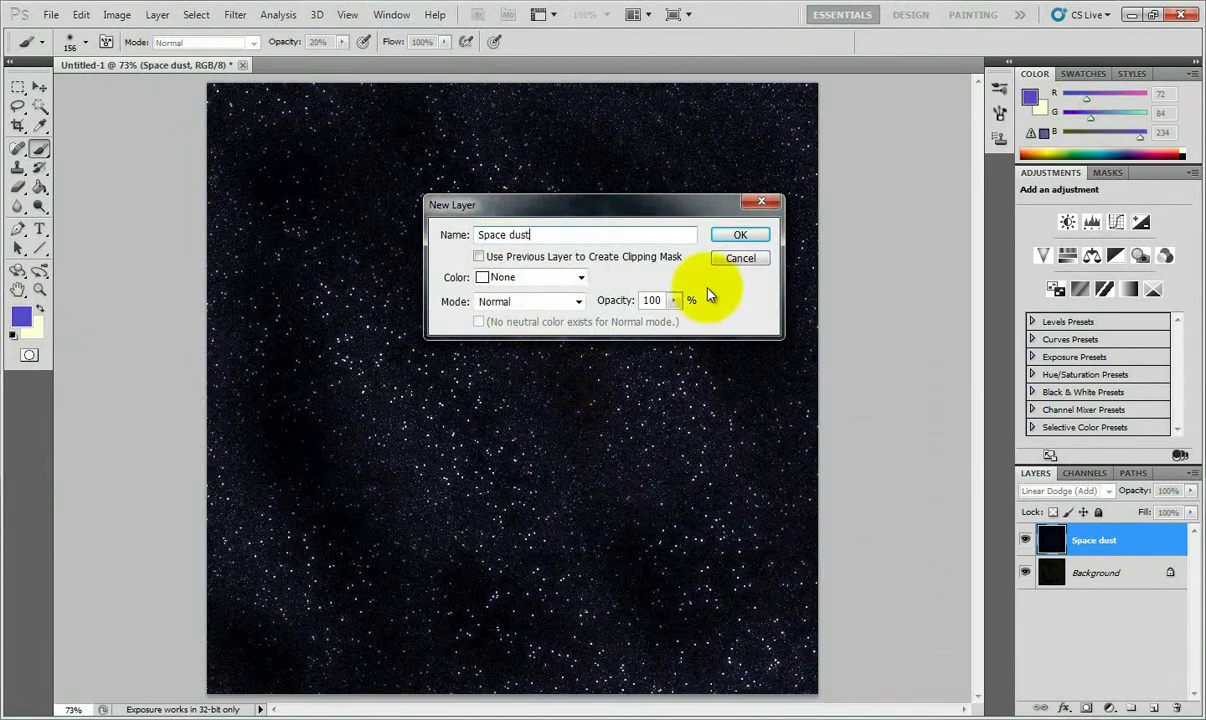
left_click(736, 236)
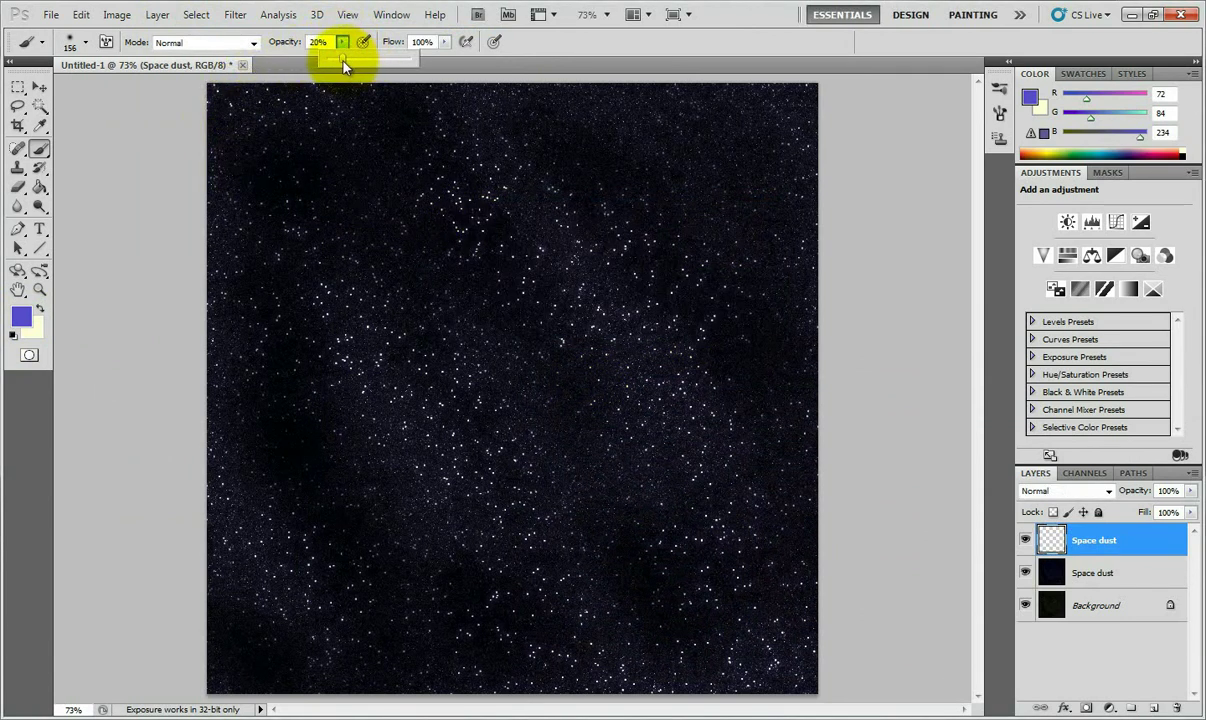
- Check the brush's size and hardness, and set the new Space dust layer's blend mode to Screen
left_click(75, 44)
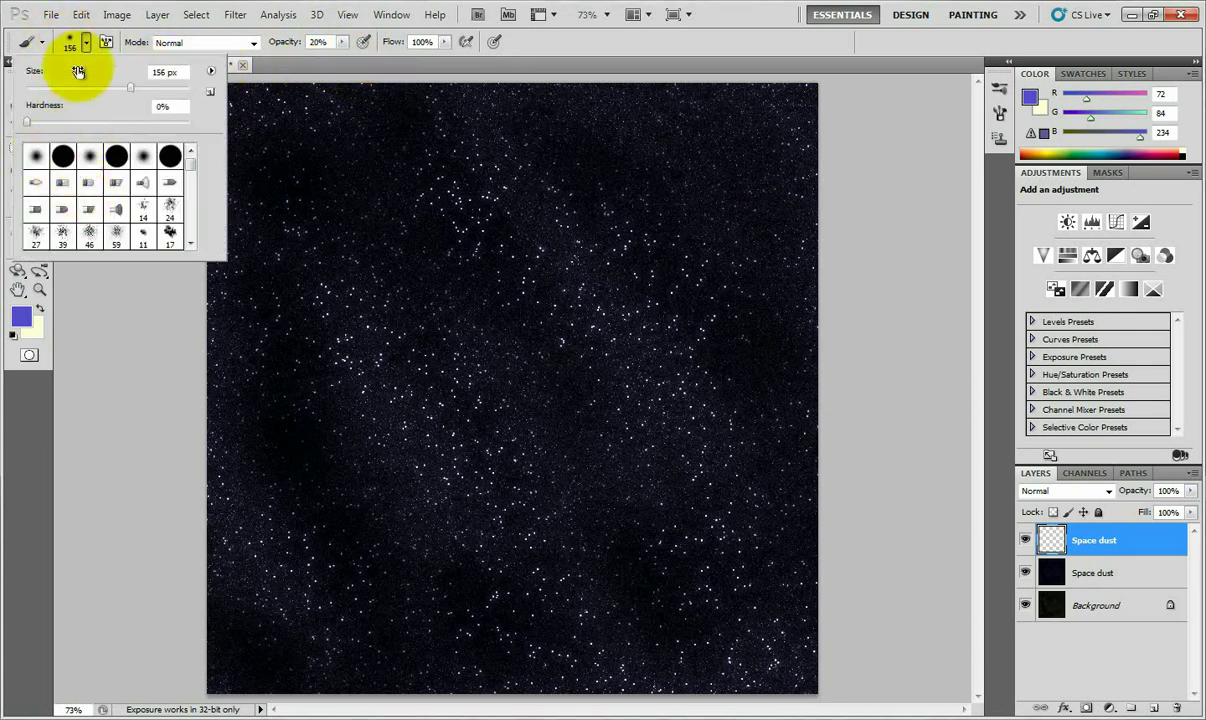
left_click(295, 70)
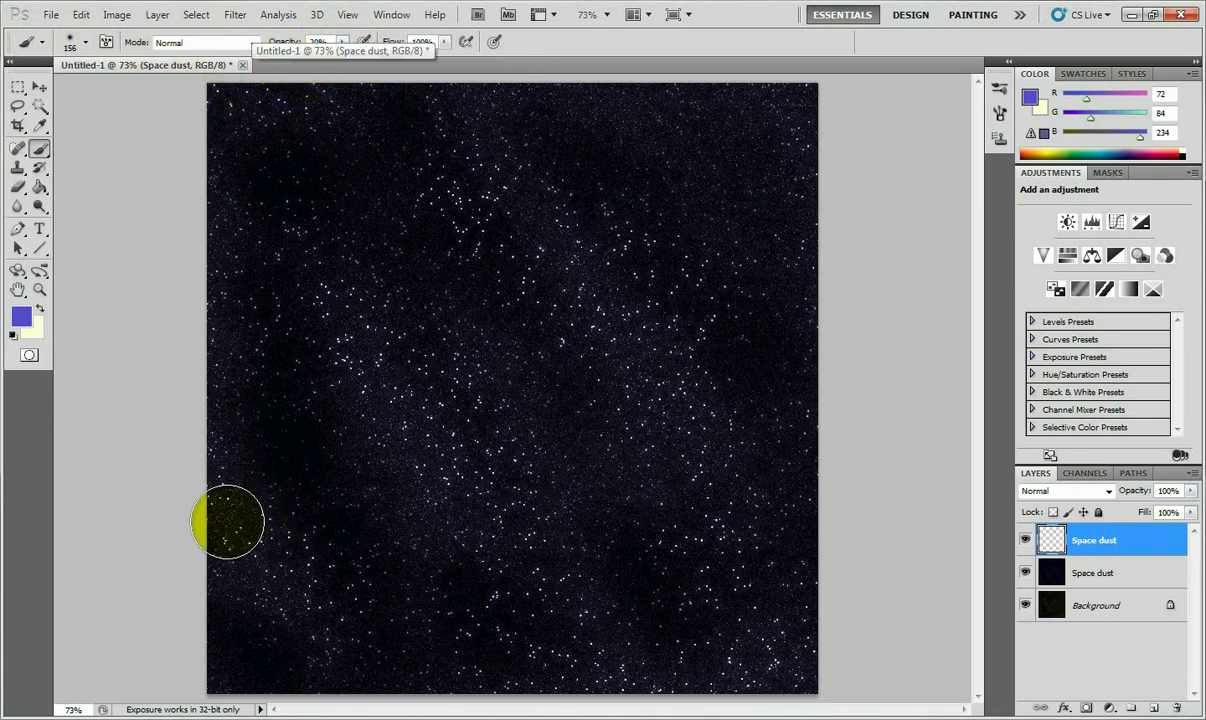
left_click(1110, 492)
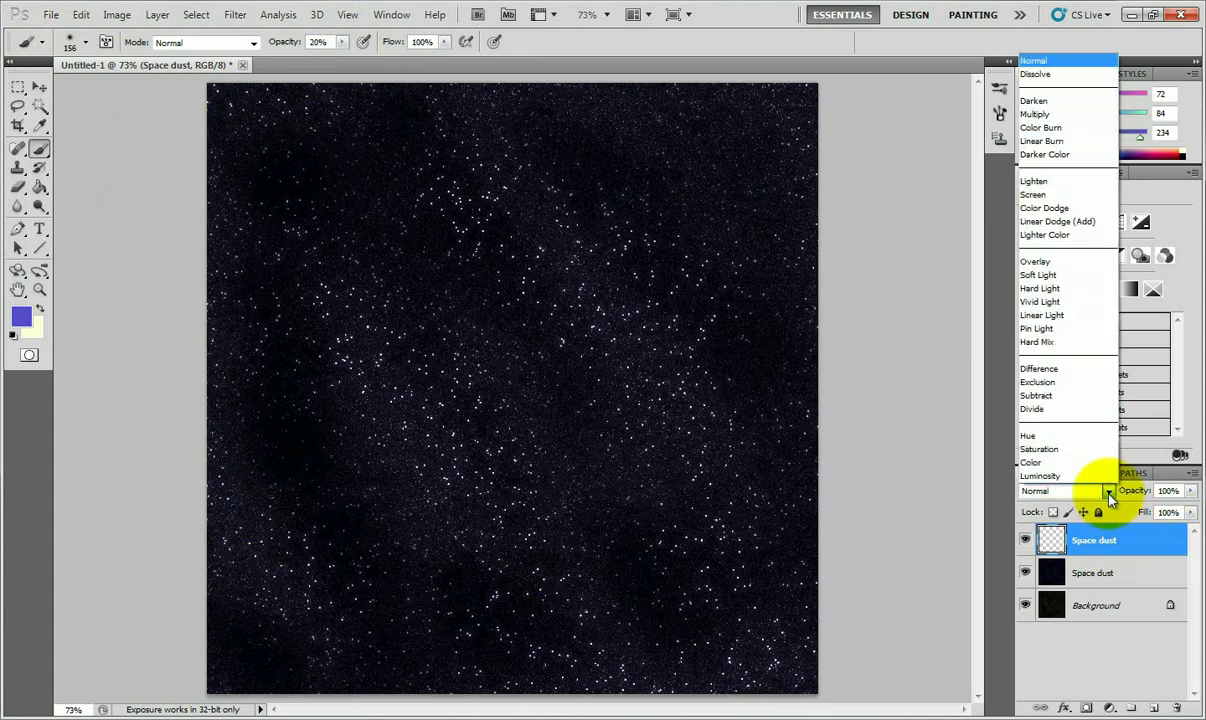
left_click(1050, 197)
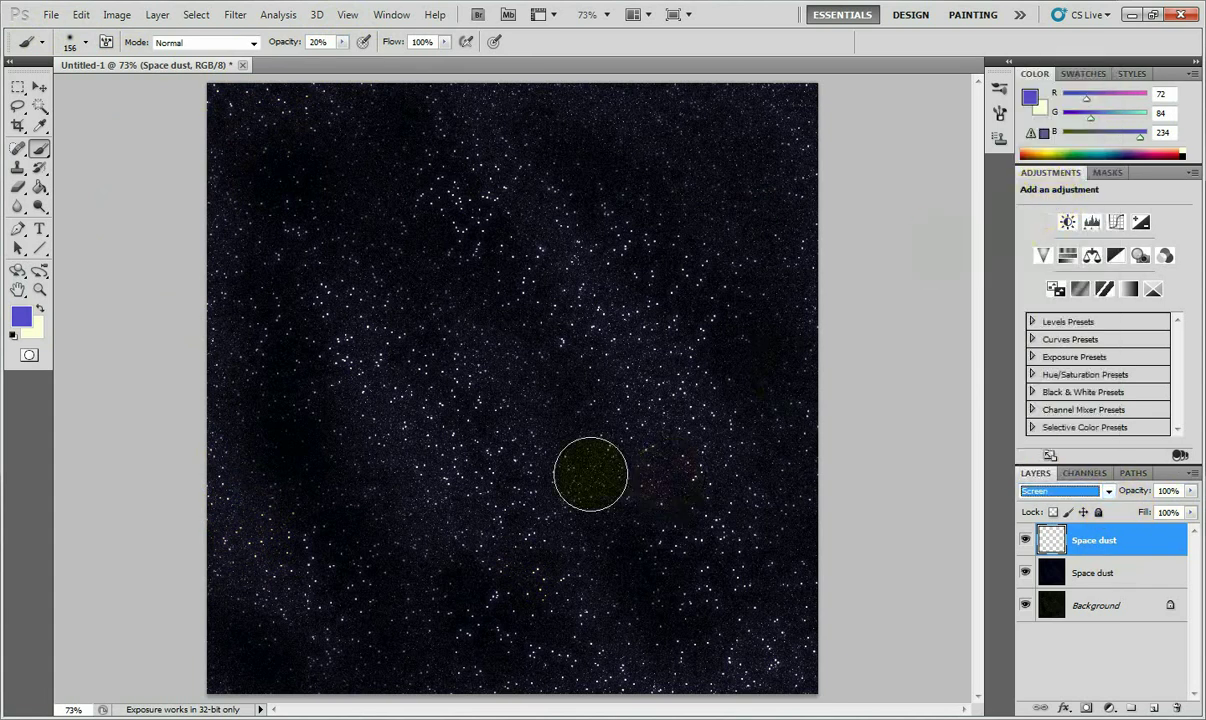
- Paint diagonal violet-blue dust clouds across the starfield on the new Space dust layer with the textured brush
mouse_move(250, 529)
left_mouse_down()
mouse_move(320, 590)
mouse_move(308, 543)
mouse_move(416, 634)
mouse_move(424, 593)
mouse_move(346, 361)
mouse_move(533, 594)
mouse_move(506, 613)
mouse_move(451, 574)
mouse_move(493, 570)
mouse_move(492, 516)
mouse_move(438, 411)
mouse_move(359, 331)
mouse_move(332, 281)
mouse_move(314, 334)
mouse_move(325, 255)
mouse_move(302, 214)
mouse_move(435, 343)
left_mouse_up()
mouse_move(500, 443)
left_mouse_down()
mouse_move(556, 556)
mouse_move(506, 493)
mouse_move(599, 633)
mouse_move(582, 632)
mouse_move(622, 653)
left_mouse_up()
mouse_move(647, 543)
left_mouse_down()
mouse_move(660, 480)
mouse_move(517, 316)
mouse_move(451, 176)
mouse_move(568, 280)
mouse_move(467, 149)
mouse_move(622, 298)
left_mouse_up()
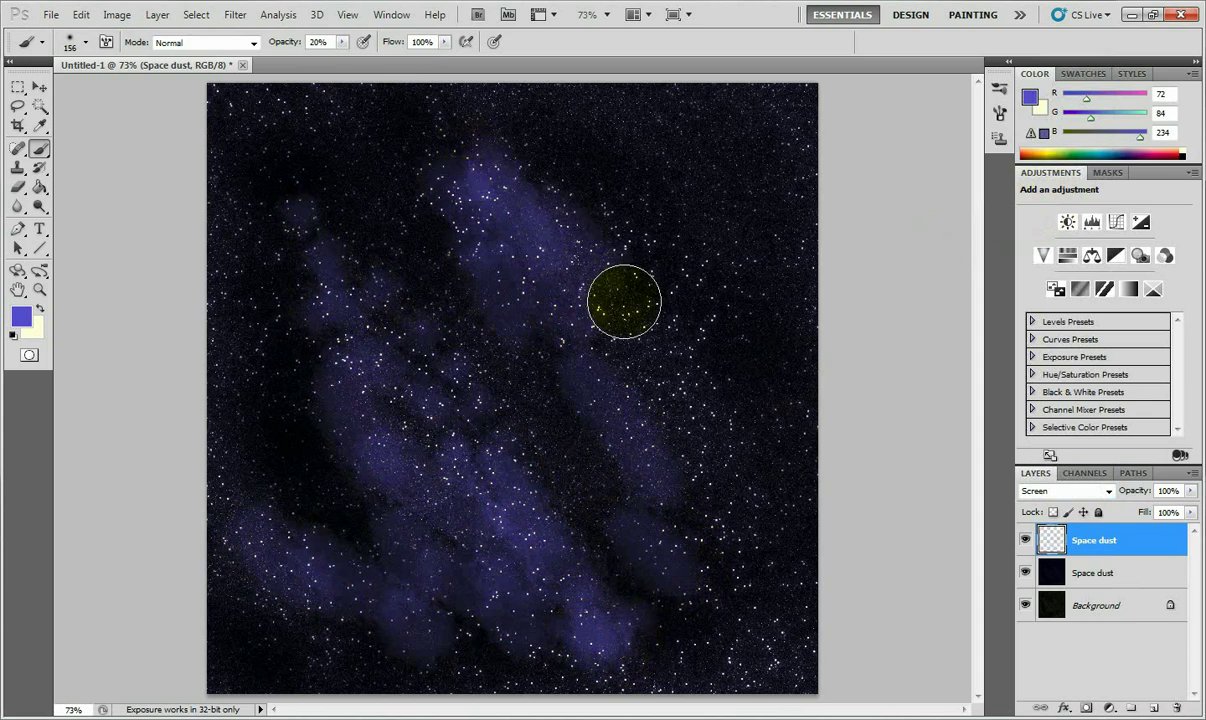
mouse_move(637, 358)
left_mouse_down()
mouse_move(726, 490)
mouse_move(750, 656)
mouse_move(737, 590)
mouse_move(748, 504)
mouse_move(626, 244)
mouse_move(650, 232)
mouse_move(673, 242)
mouse_move(518, 216)
mouse_move(414, 170)
mouse_move(604, 450)
mouse_move(720, 471)
mouse_move(776, 547)
mouse_move(791, 636)
left_mouse_up()
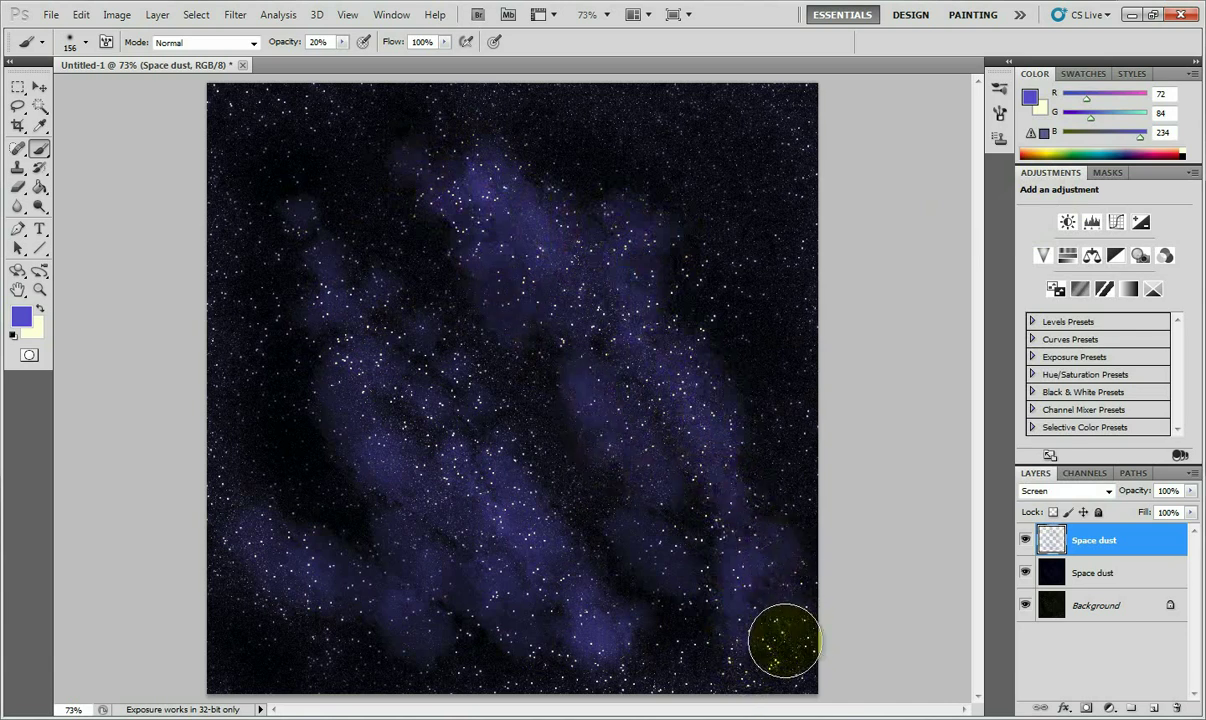
- Change the foreground color to RGB 18, 98, 167 and paint blue patches over and around the violet dust clouds
left_click(21, 316)
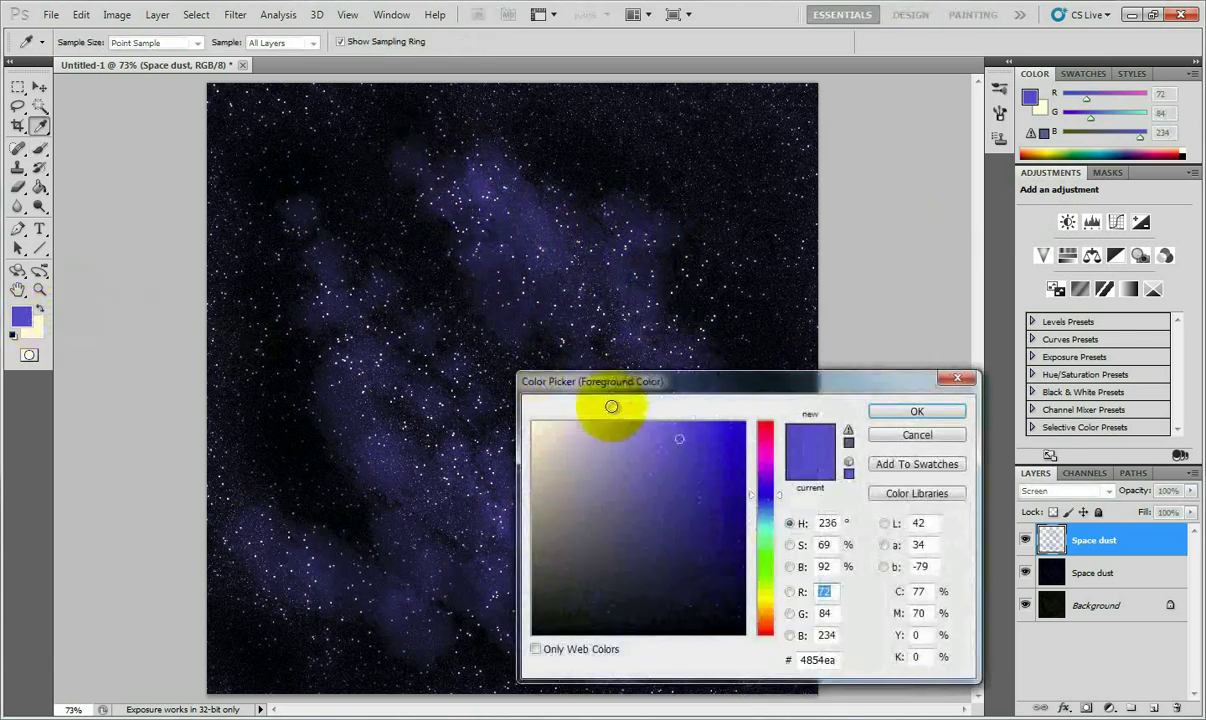
left_click_drag(745, 526, 761, 511)
left_click(721, 495)
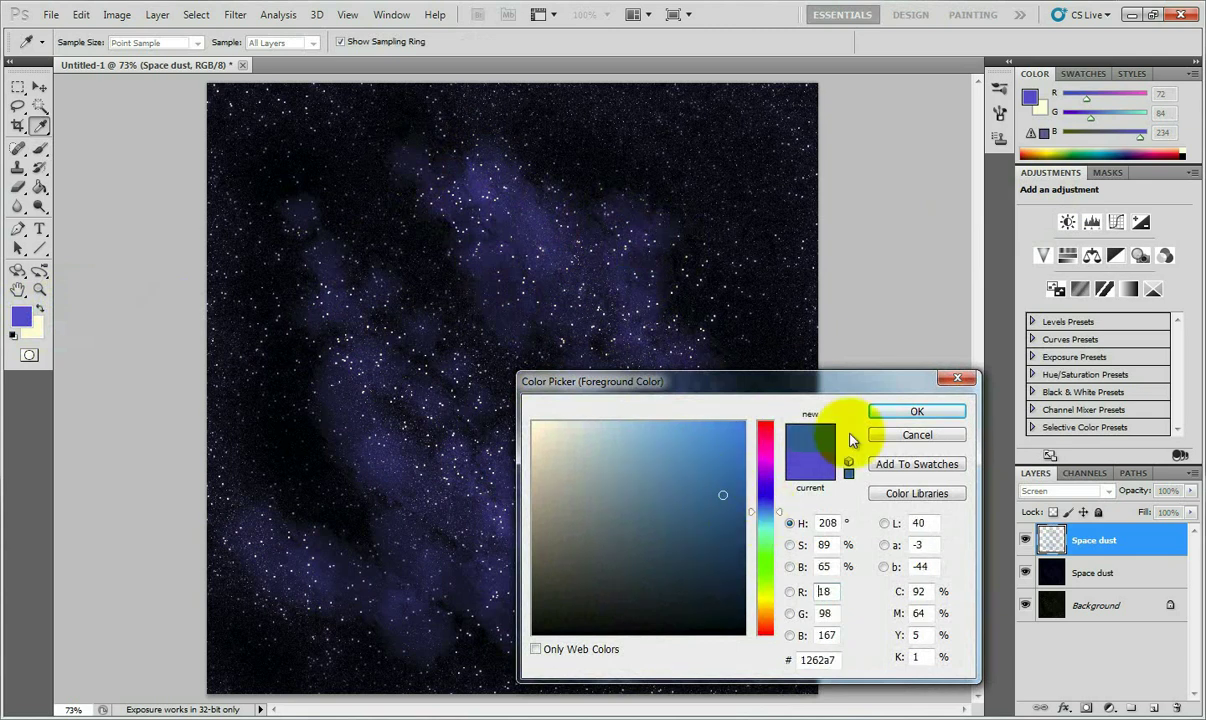
left_click(905, 411)
mouse_move(354, 428)
left_mouse_down()
mouse_move(335, 468)
mouse_move(279, 284)
mouse_move(284, 303)
mouse_move(275, 222)
left_mouse_up()
mouse_move(391, 281)
left_mouse_down()
mouse_move(419, 326)
mouse_move(422, 388)
mouse_move(436, 401)
mouse_move(395, 312)
mouse_move(517, 602)
mouse_move(612, 642)
mouse_move(683, 648)
mouse_move(712, 576)
mouse_move(547, 371)
mouse_move(558, 393)
mouse_move(601, 345)
mouse_move(548, 229)
mouse_move(454, 142)
mouse_move(616, 218)
mouse_move(709, 330)
left_mouse_up()
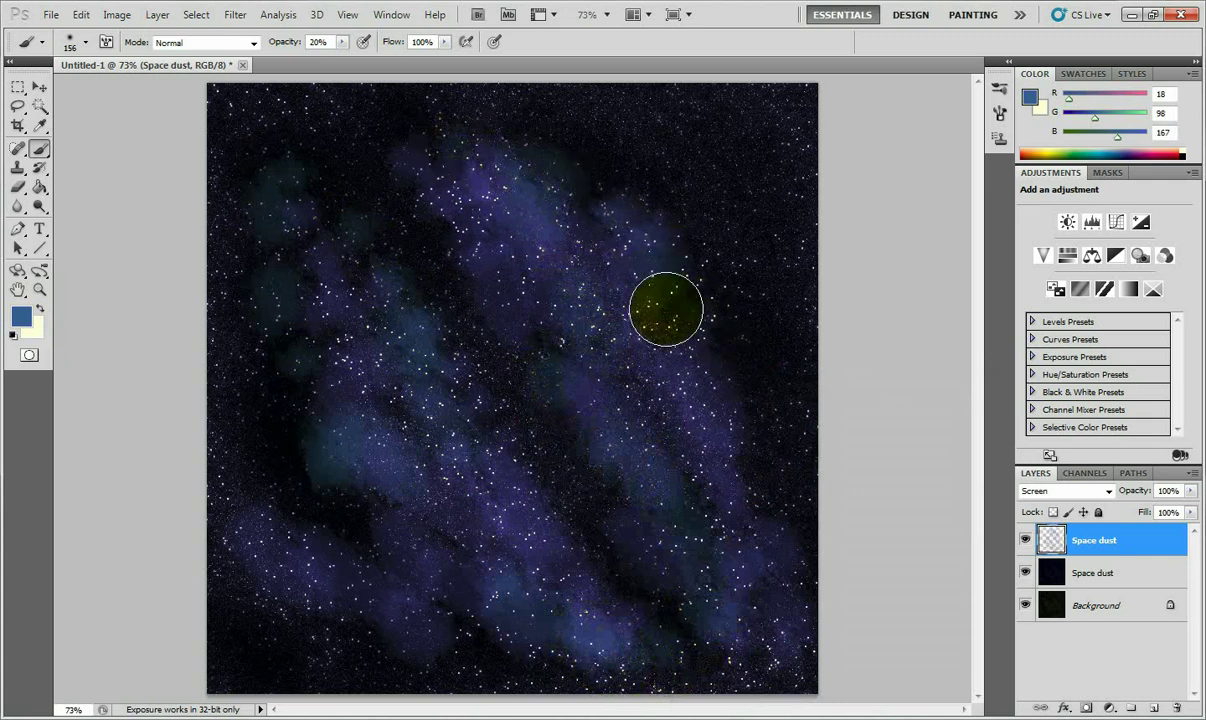
- Soften and thin the violet and blue dust clouds using a 168-pixel eraser at 10% opacity
left_click(17, 190)
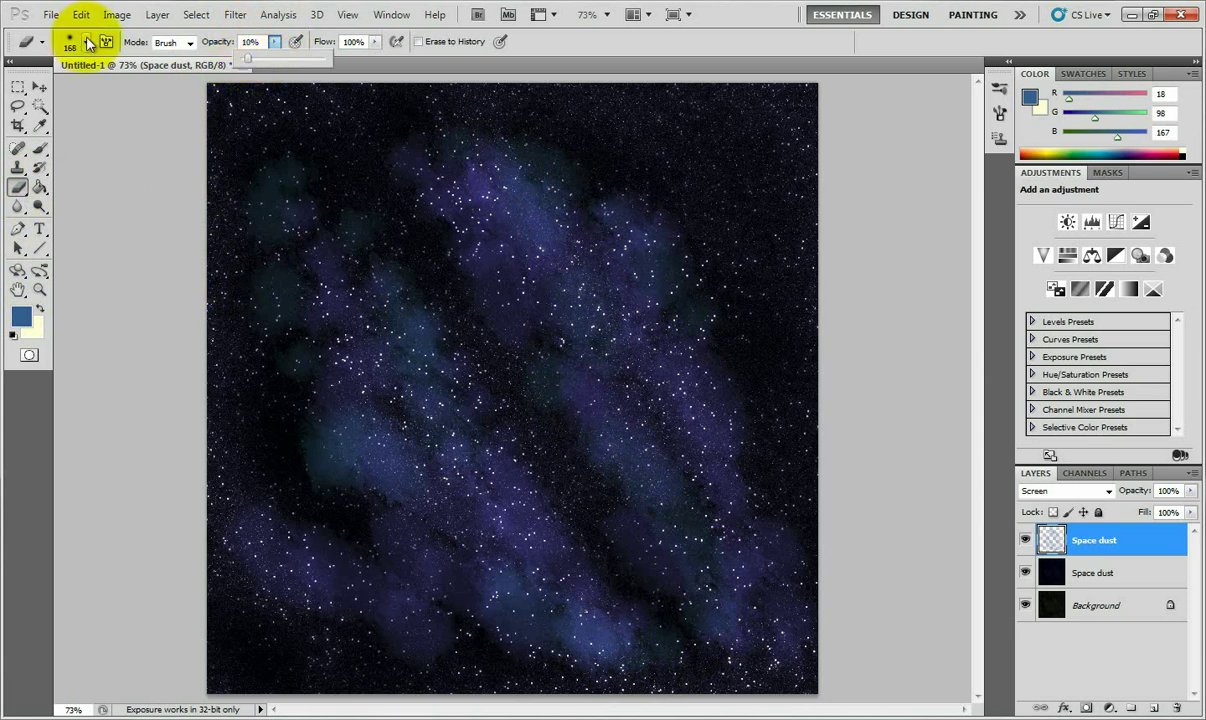
left_click(229, 330)
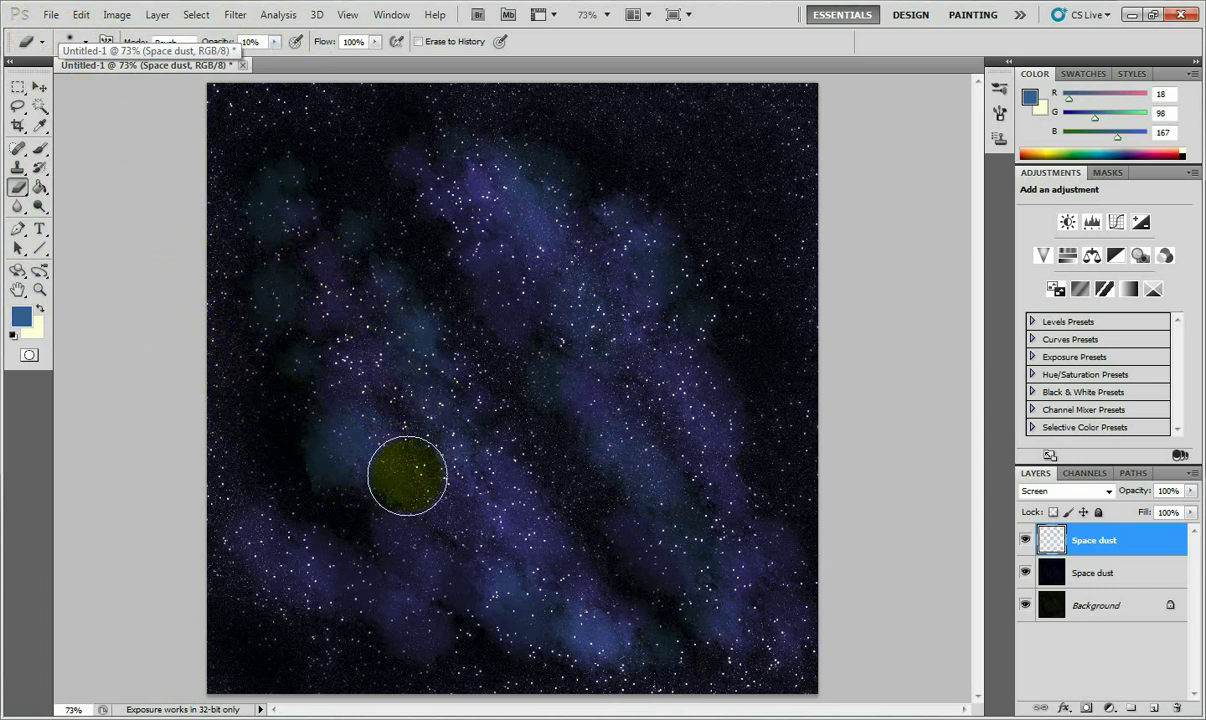
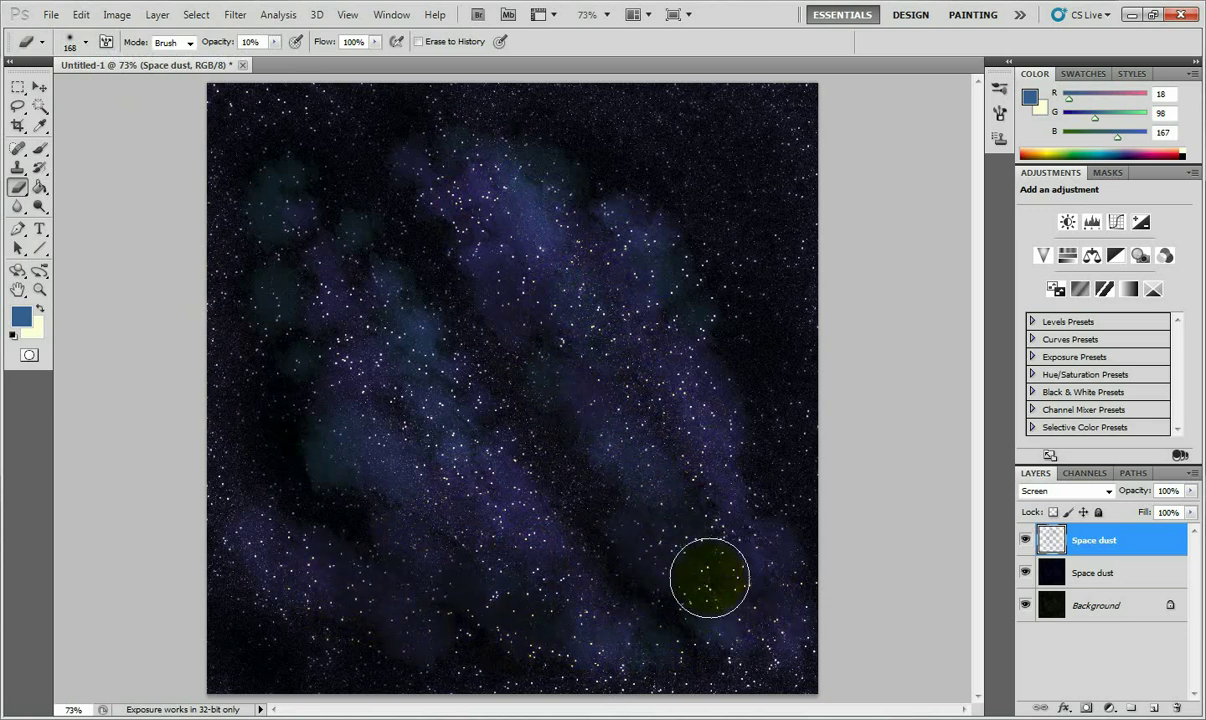
- Create a new layer with the default name above the topmost Space dust layer
left_click(155, 15)
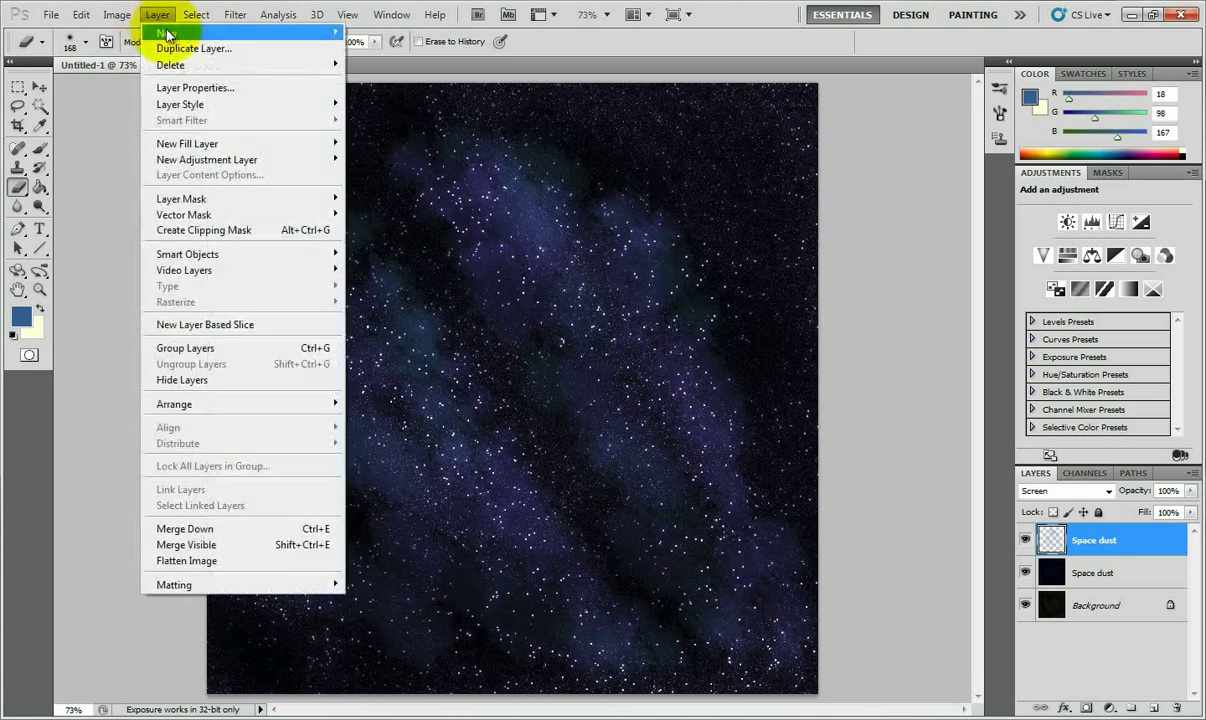
mouse_move(162, 32)
left_click(393, 32)
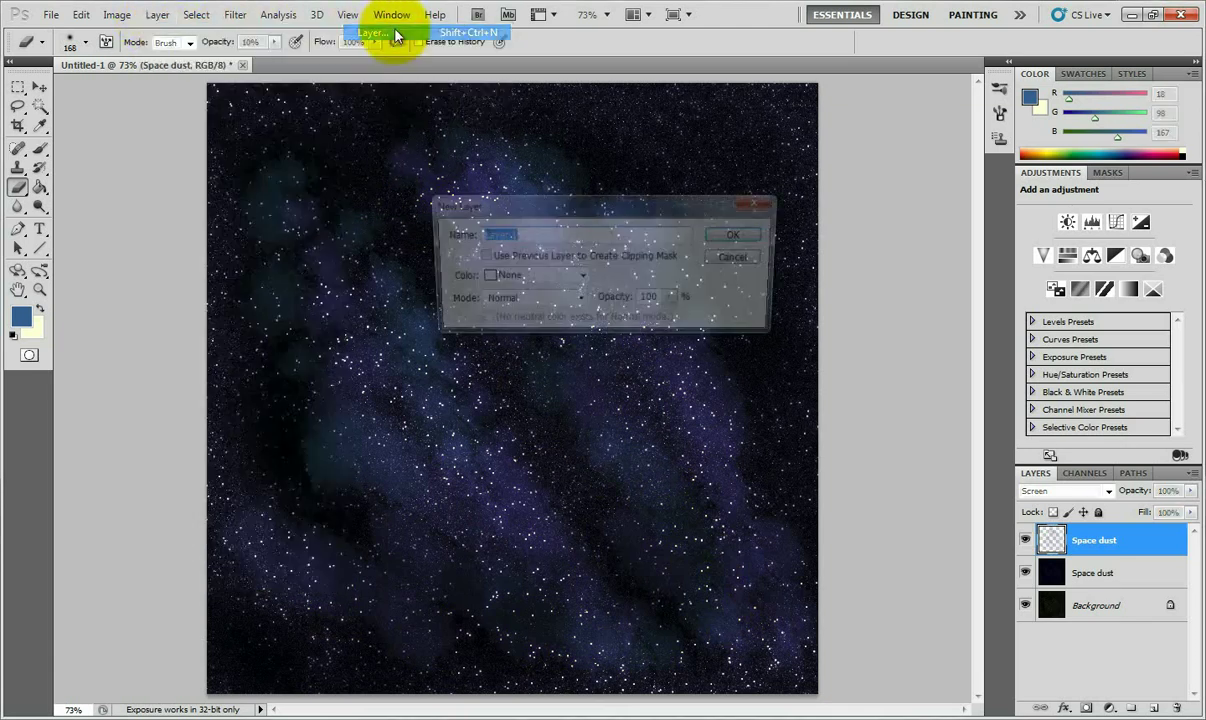
left_click(739, 237)
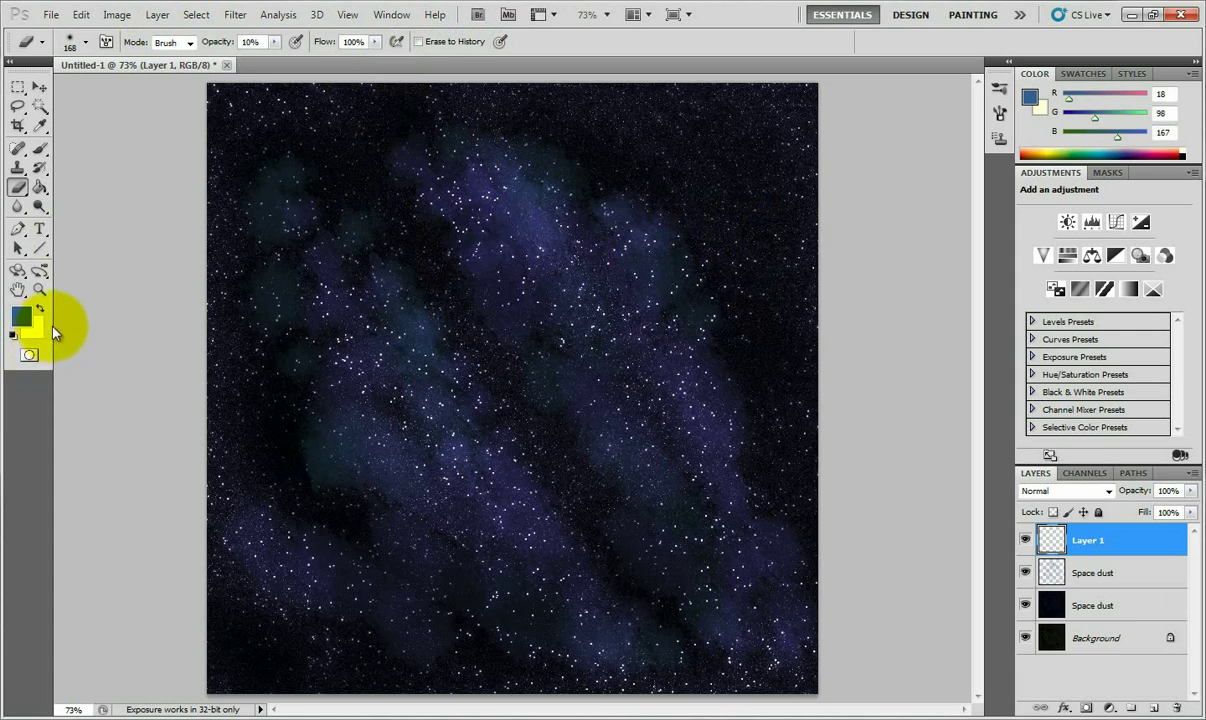
- Fill the new layer with black using the Paint Bucket and set its blend mode to Screen
key("d")
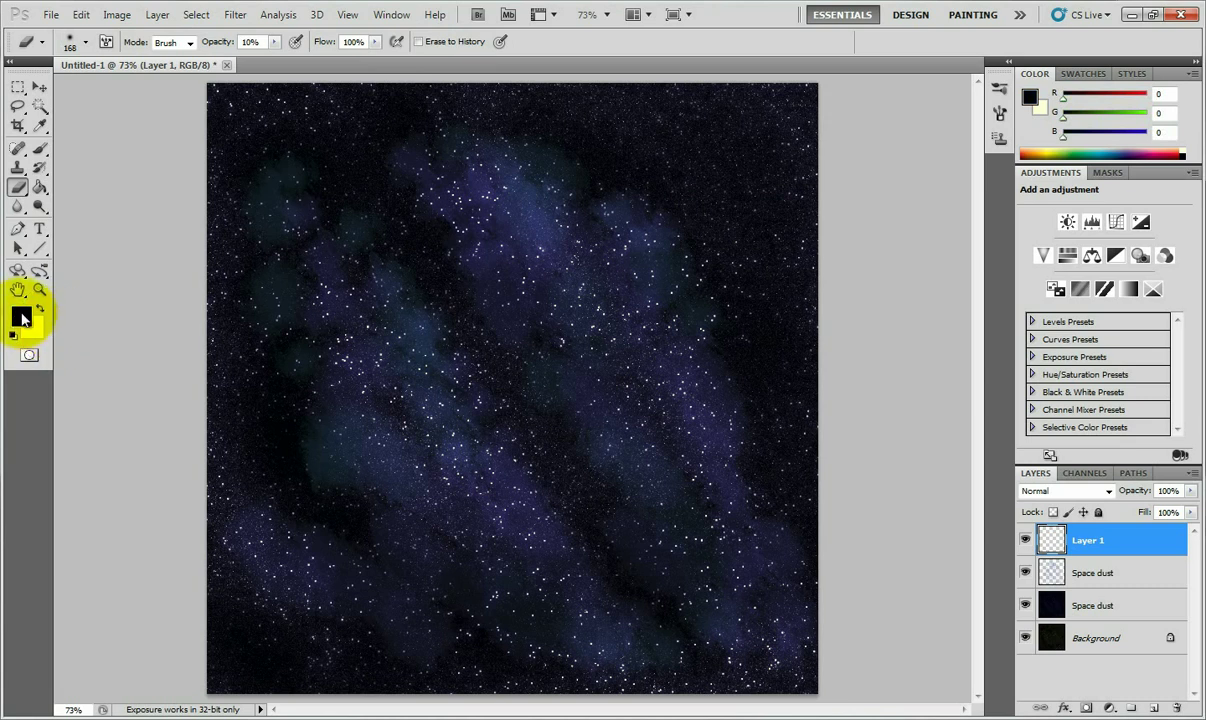
left_click(40, 187)
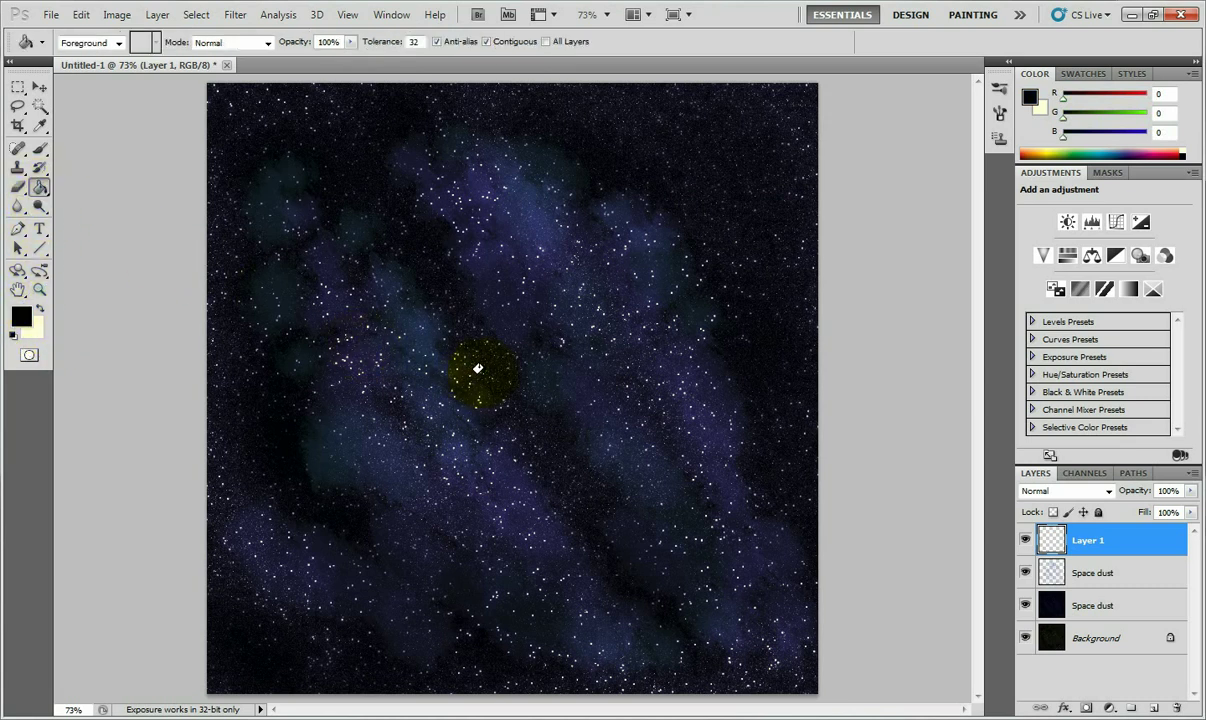
left_click(478, 369)
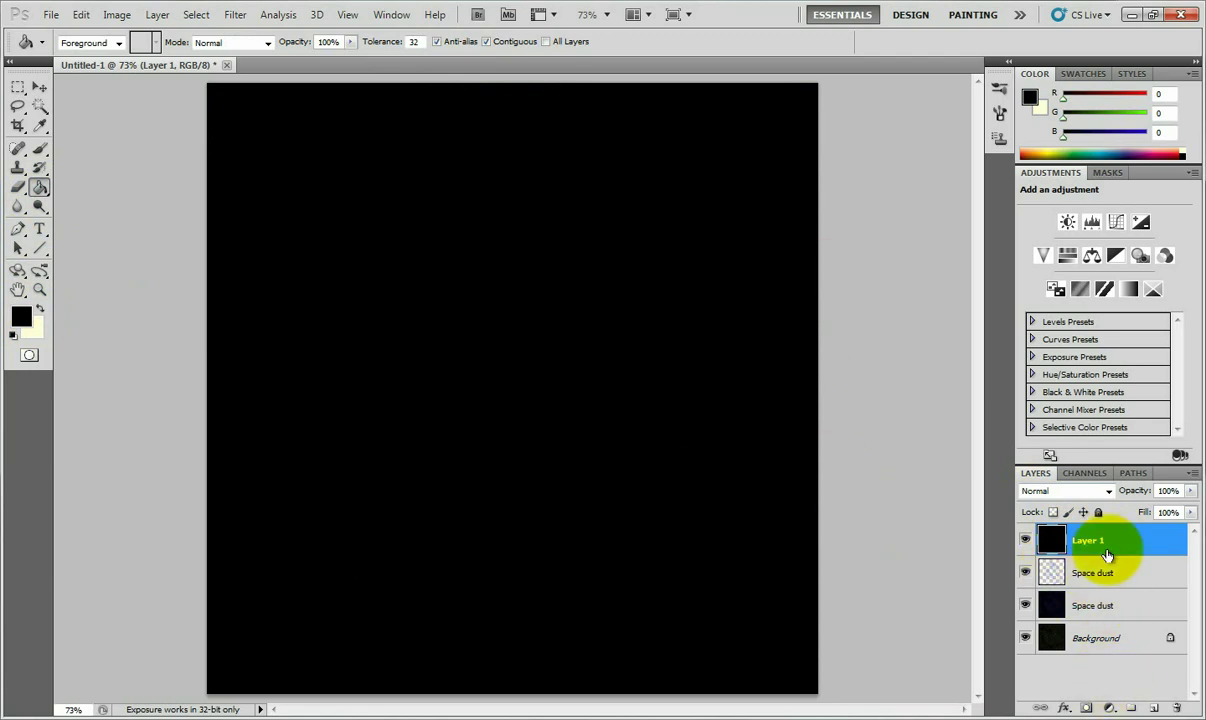
left_click(1108, 492)
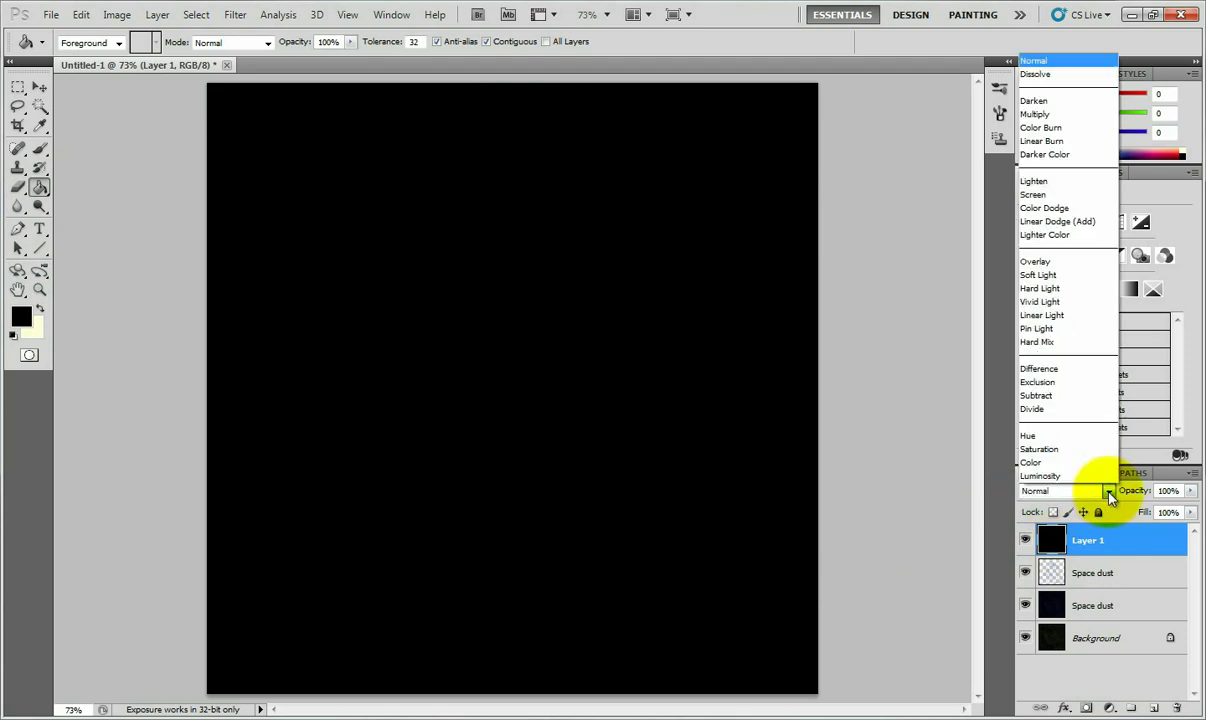
left_click(1071, 196)
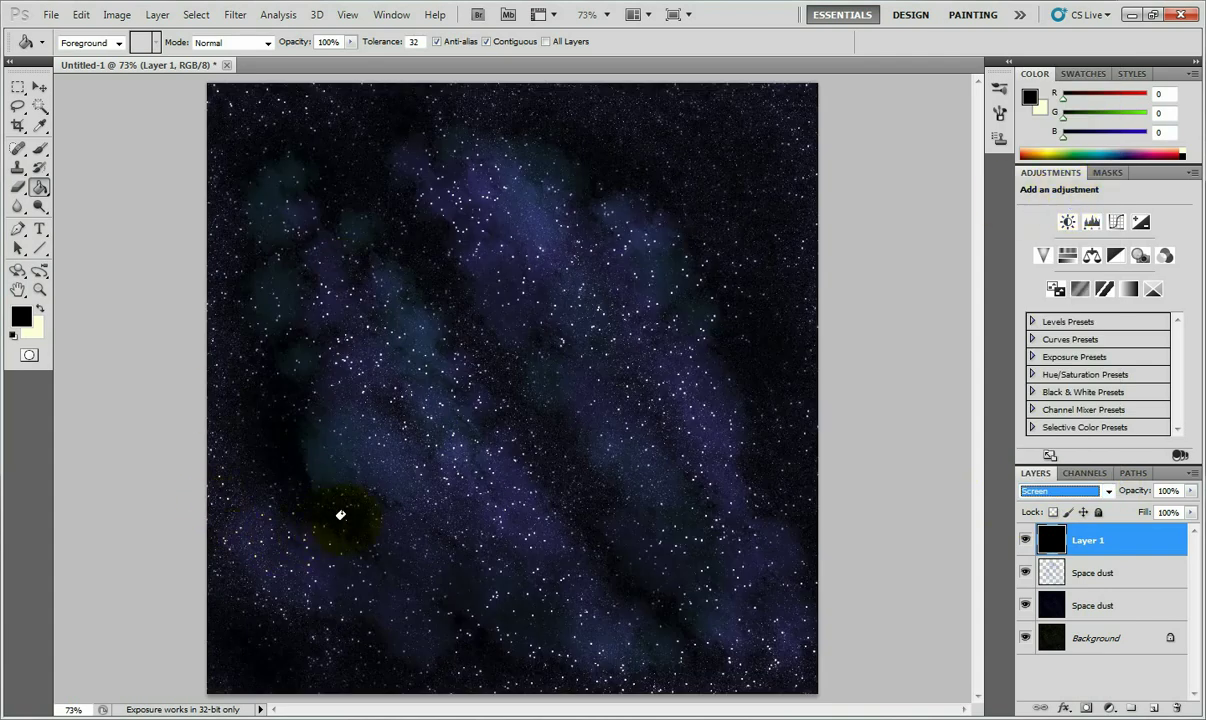
- Render a 105mm Prime lens flare at 93% brightness near the center of the black layer
left_click(235, 16)
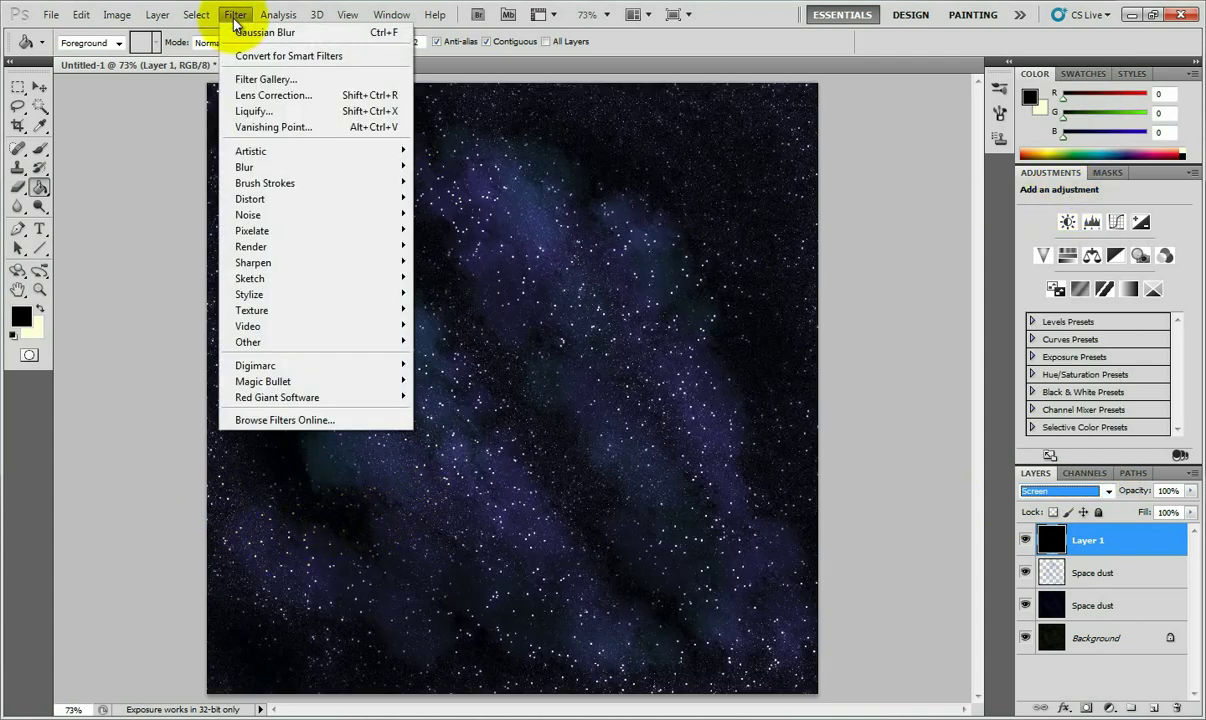
mouse_move(263, 250)
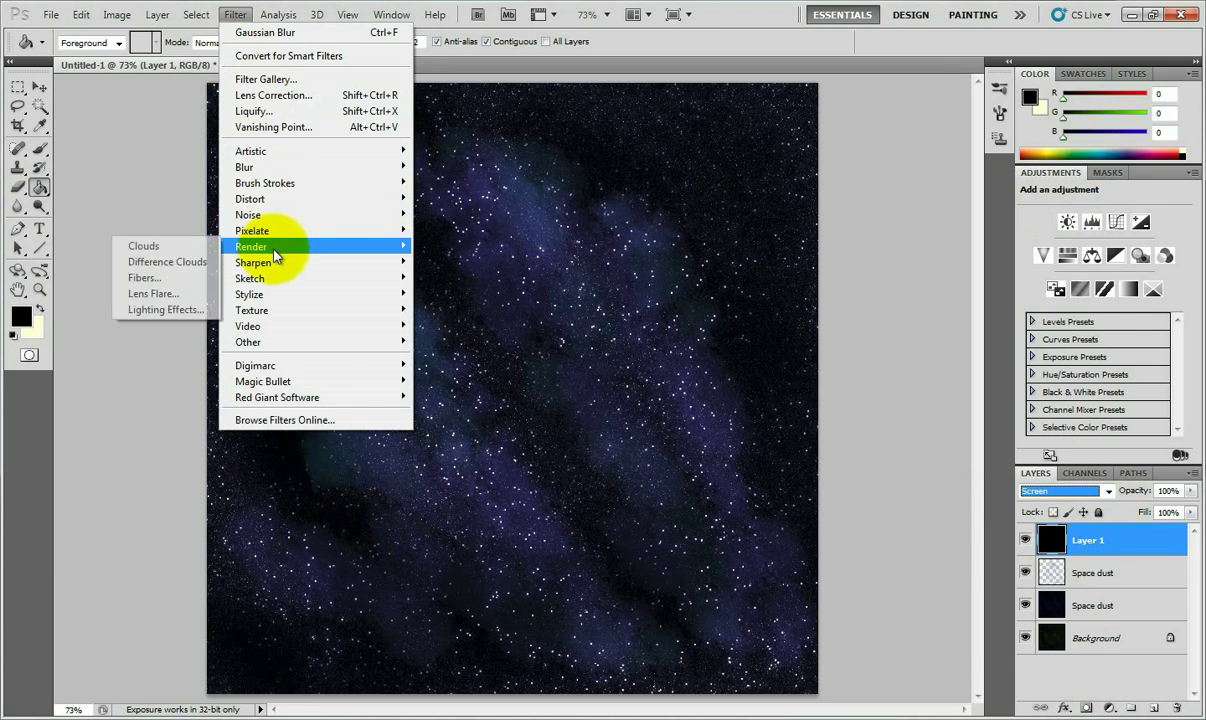
left_click(155, 293)
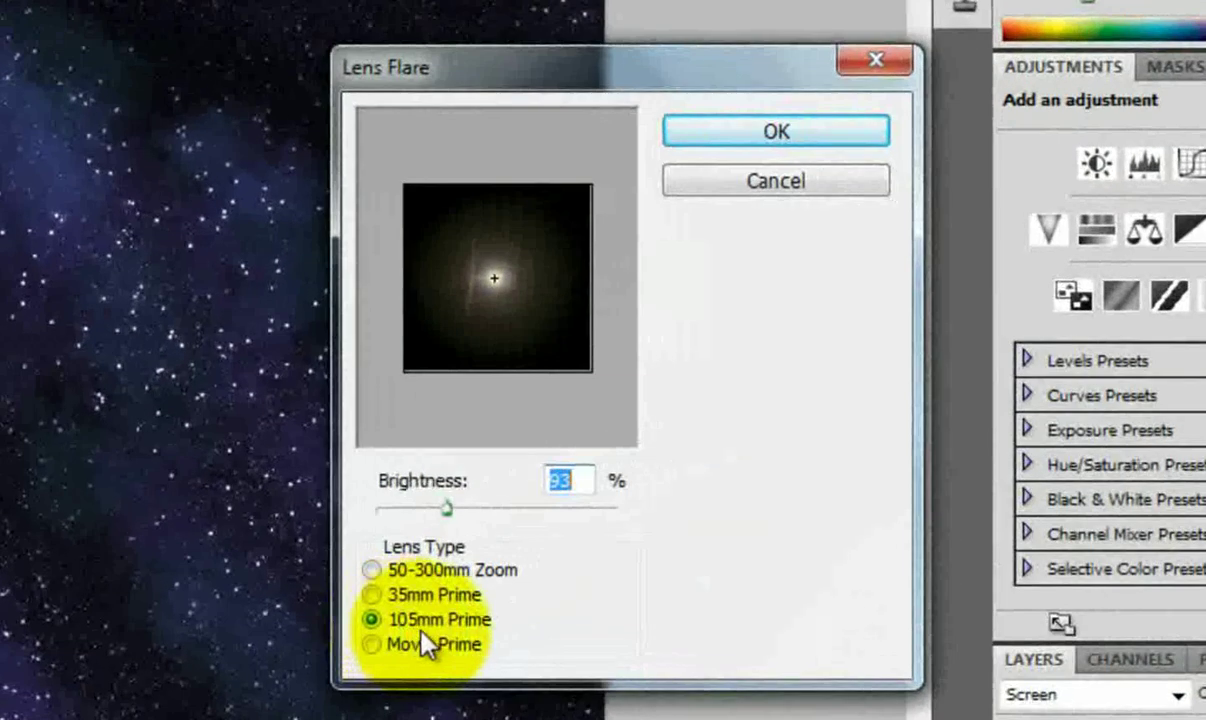
mouse_move(484, 295)
left_mouse_down()
mouse_move(479, 272)
mouse_move(490, 291)
mouse_move(500, 273)
mouse_move(498, 285)
left_mouse_up()
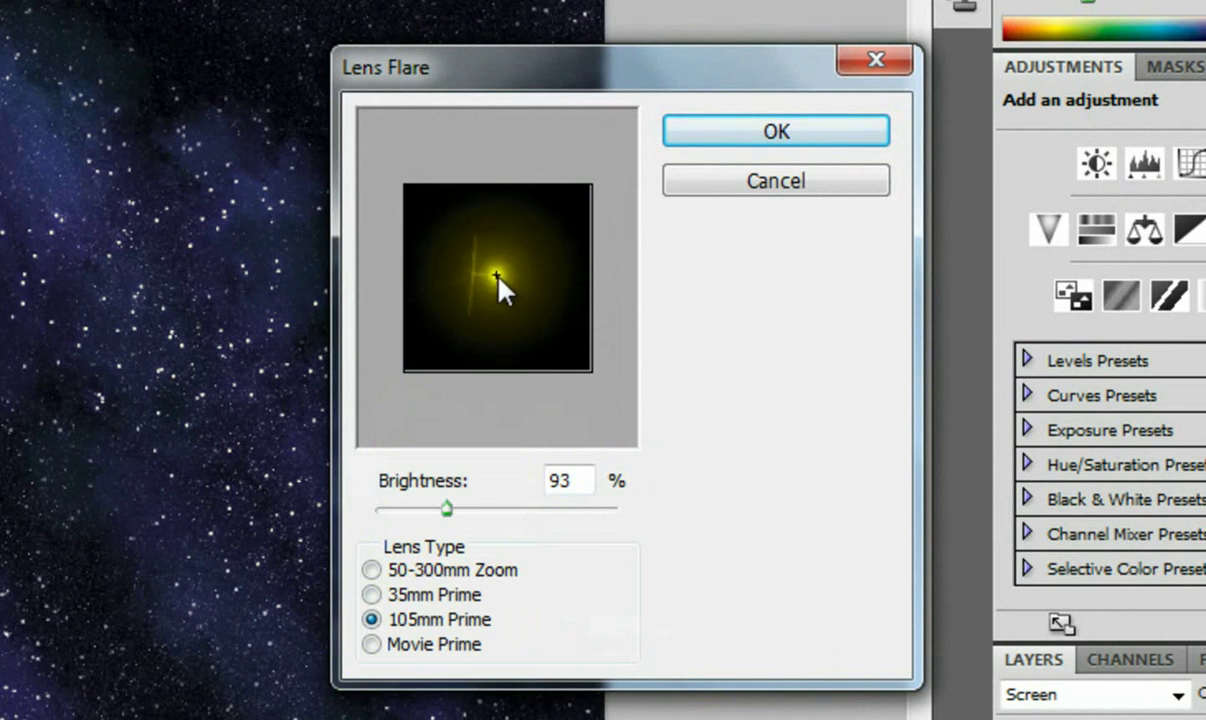
left_click_drag(497, 281, 497, 281)
left_click_drag(476, 508, 447, 510)
left_click_drag(448, 509, 465, 508)
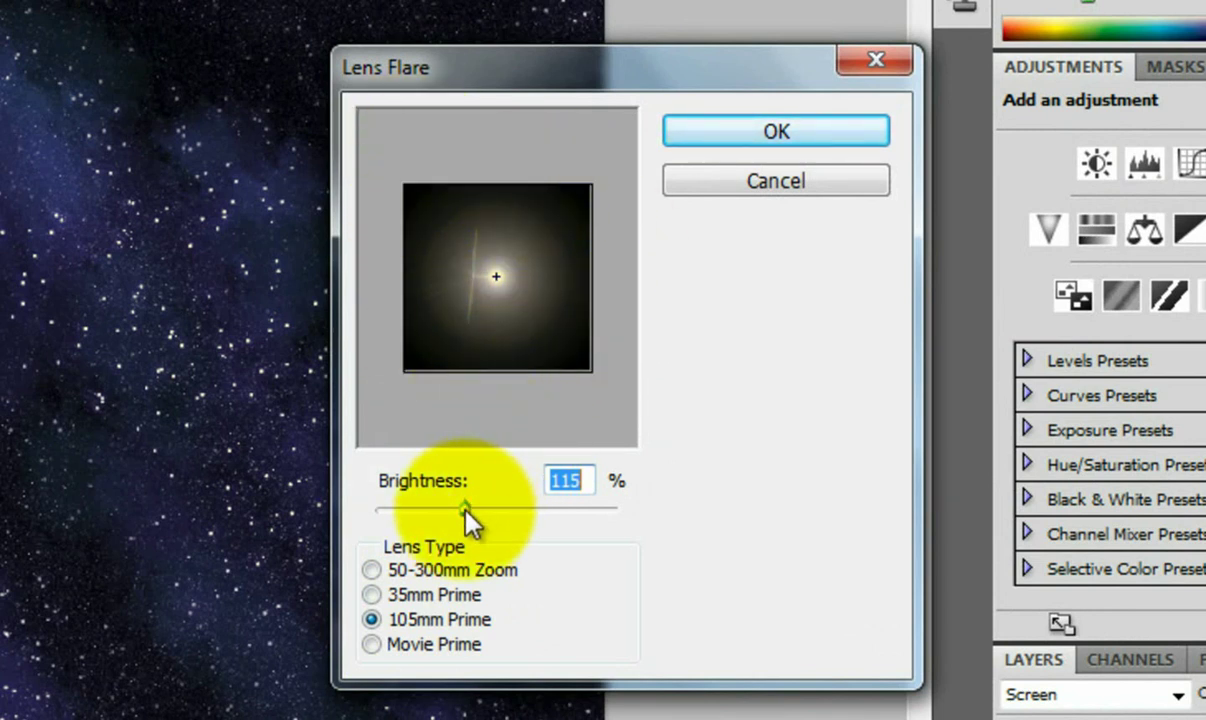
left_click_drag(465, 510, 443, 515)
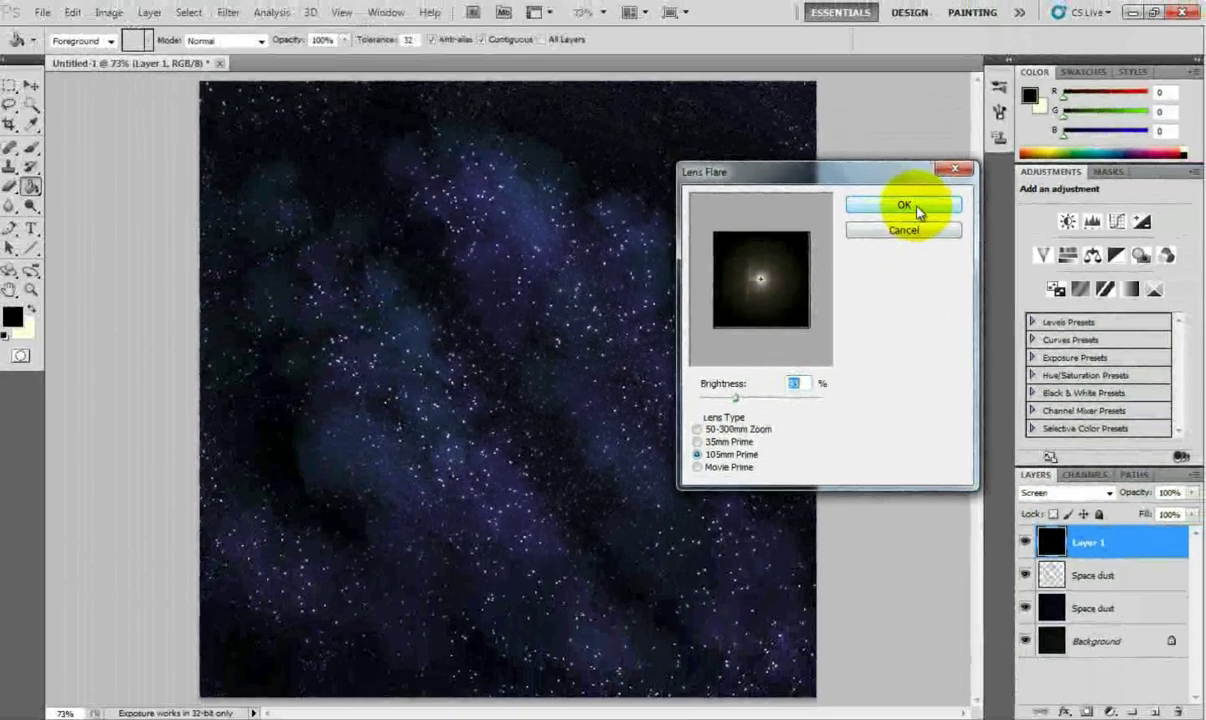
left_click(776, 131)
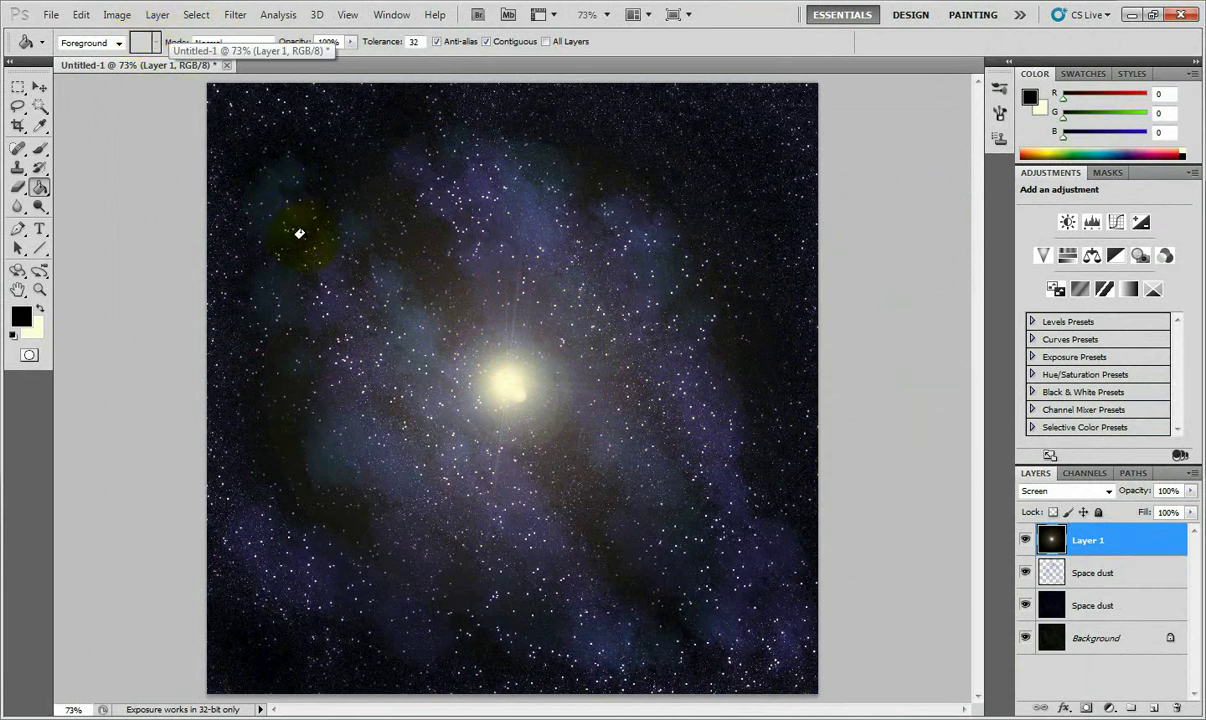
- Scale the lens flare layer proportionally to about 20.55% and place it at about X 403 px, Y 574 px
key("ctrl+t")
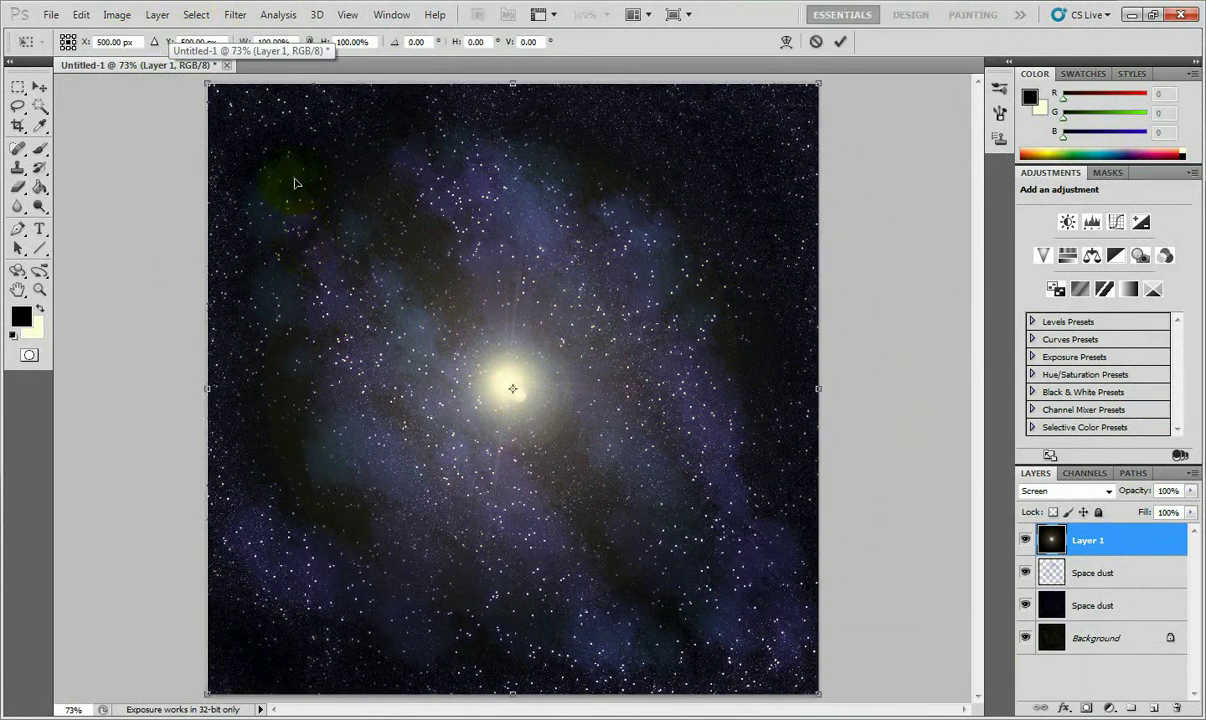
left_click(81, 14)
mouse_move(140, 341)
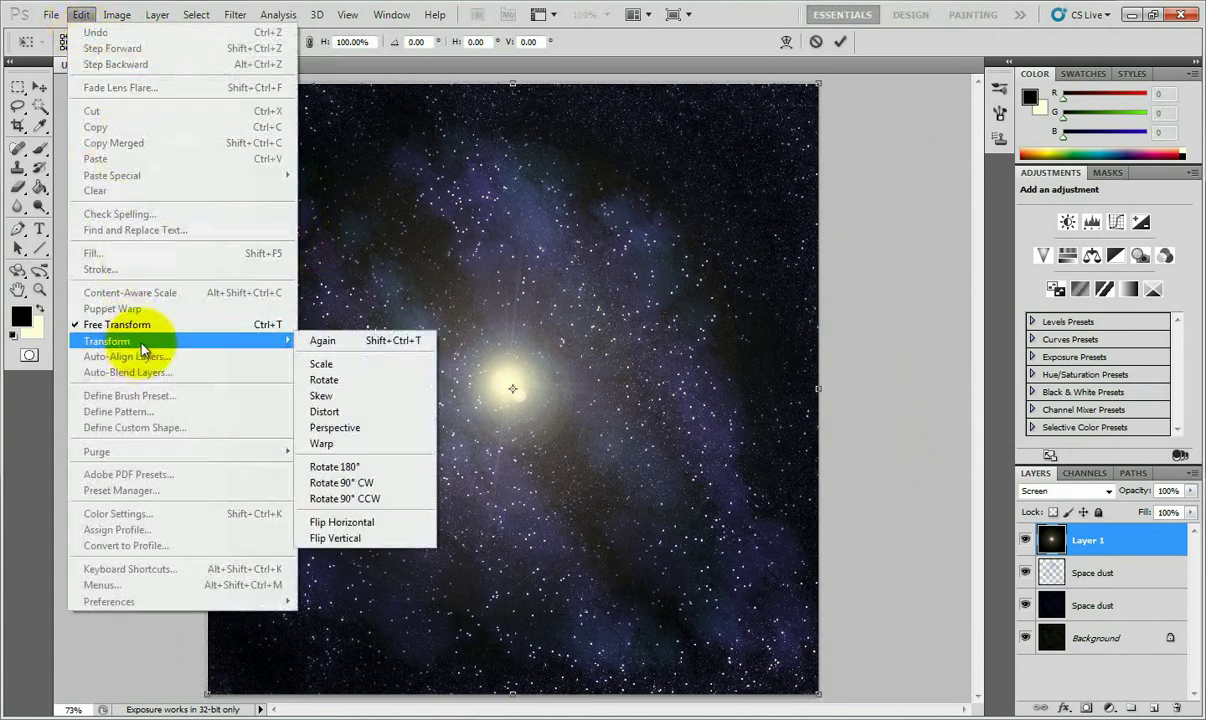
left_click(884, 305)
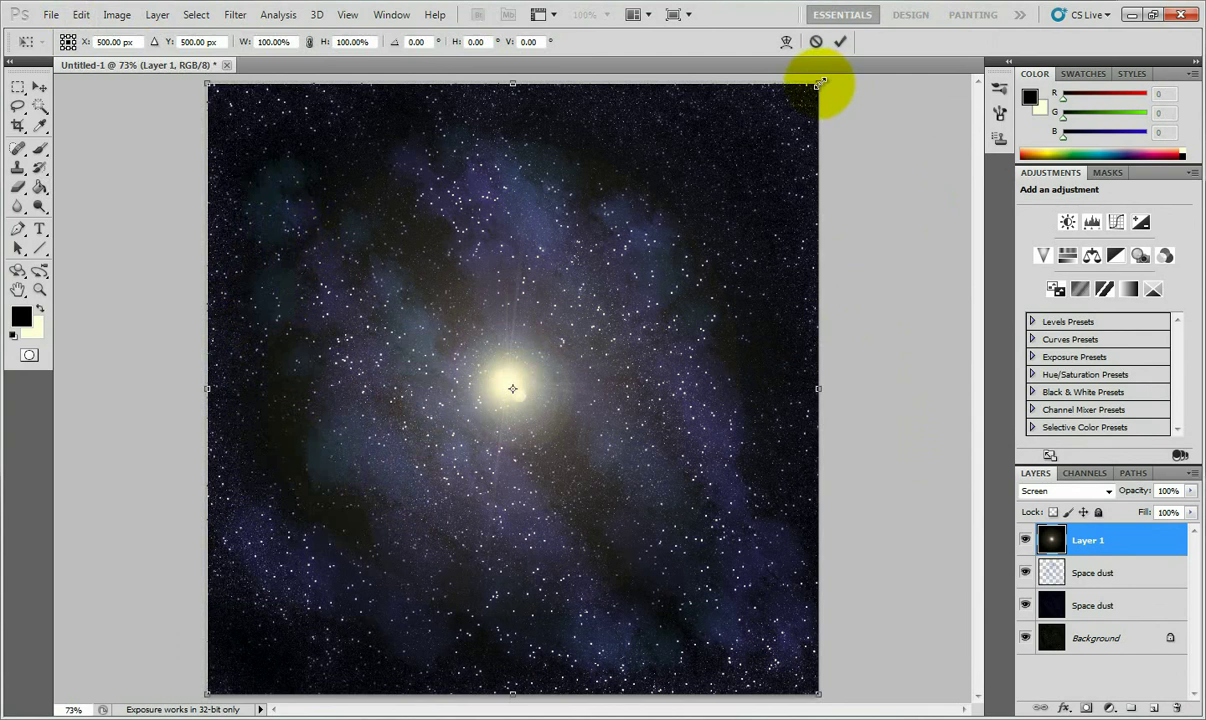
left_click_drag(820, 83, 477, 413)
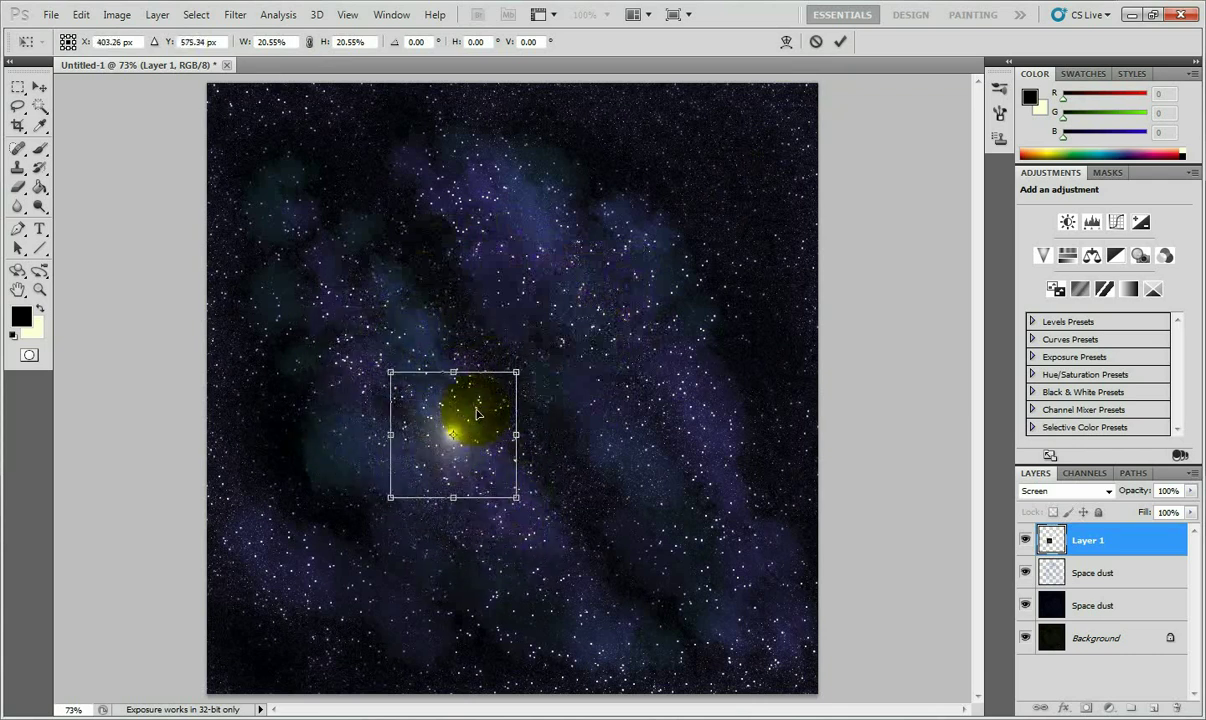
mouse_move(460, 461)
left_mouse_down()
mouse_move(462, 488)
mouse_move(484, 508)
mouse_move(428, 420)
mouse_move(480, 462)
mouse_move(472, 451)
left_mouse_up()
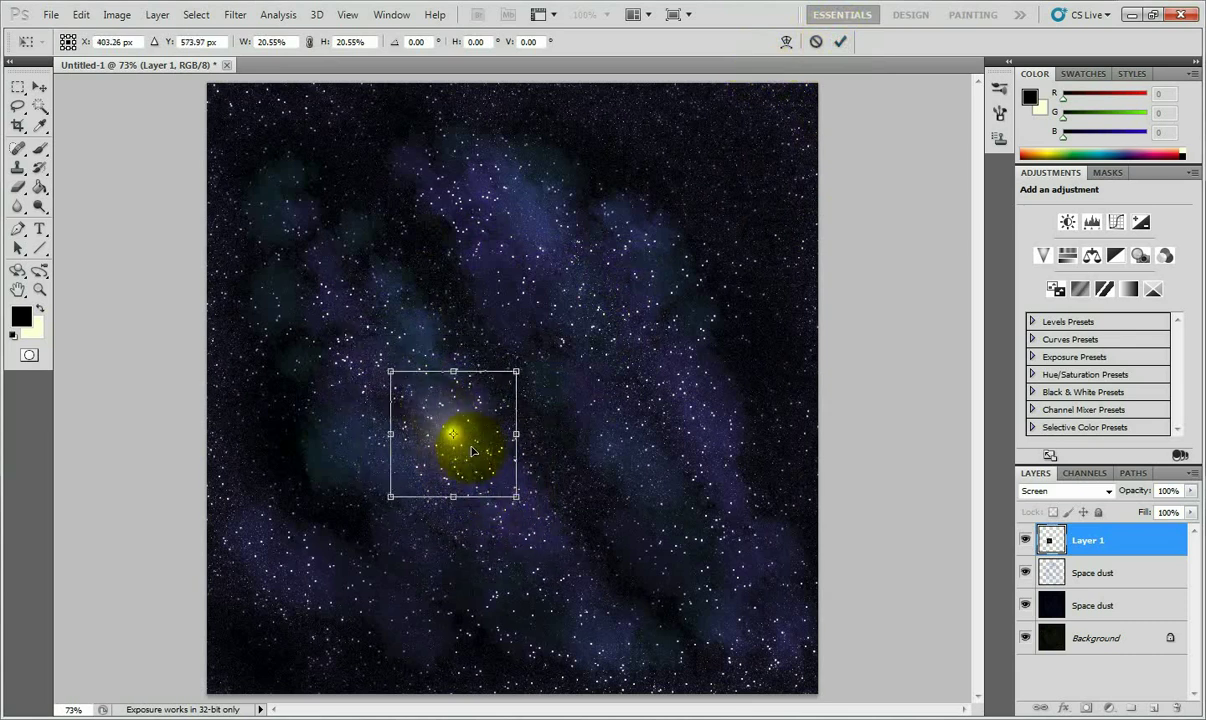
left_click(840, 41)
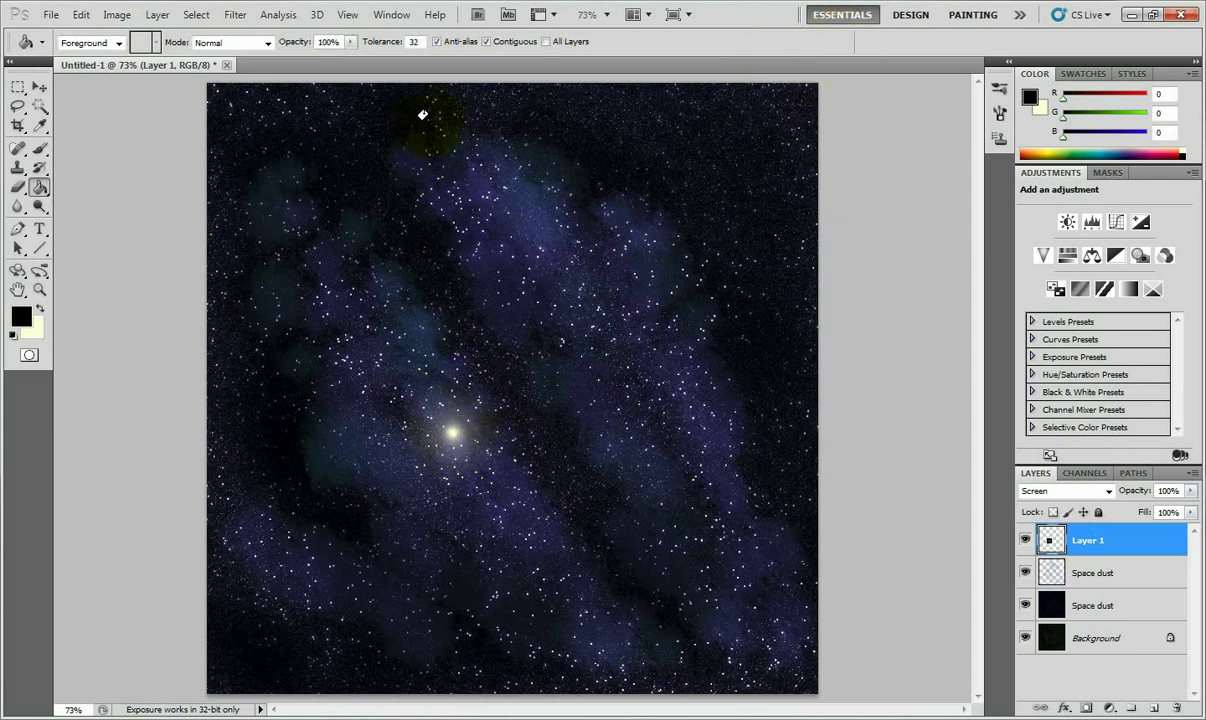
- Duplicate the lens flare layer and move the copy below and to the right of the original flare
left_click(157, 15)
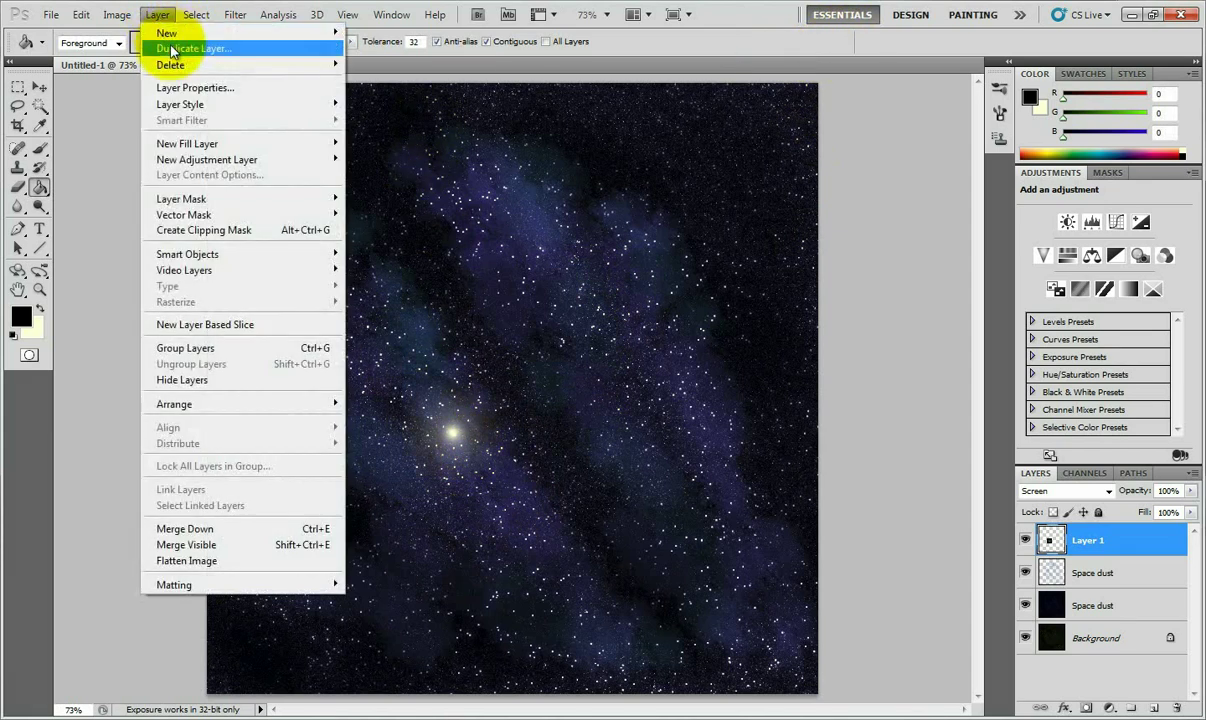
left_click(190, 48)
left_click(752, 222)
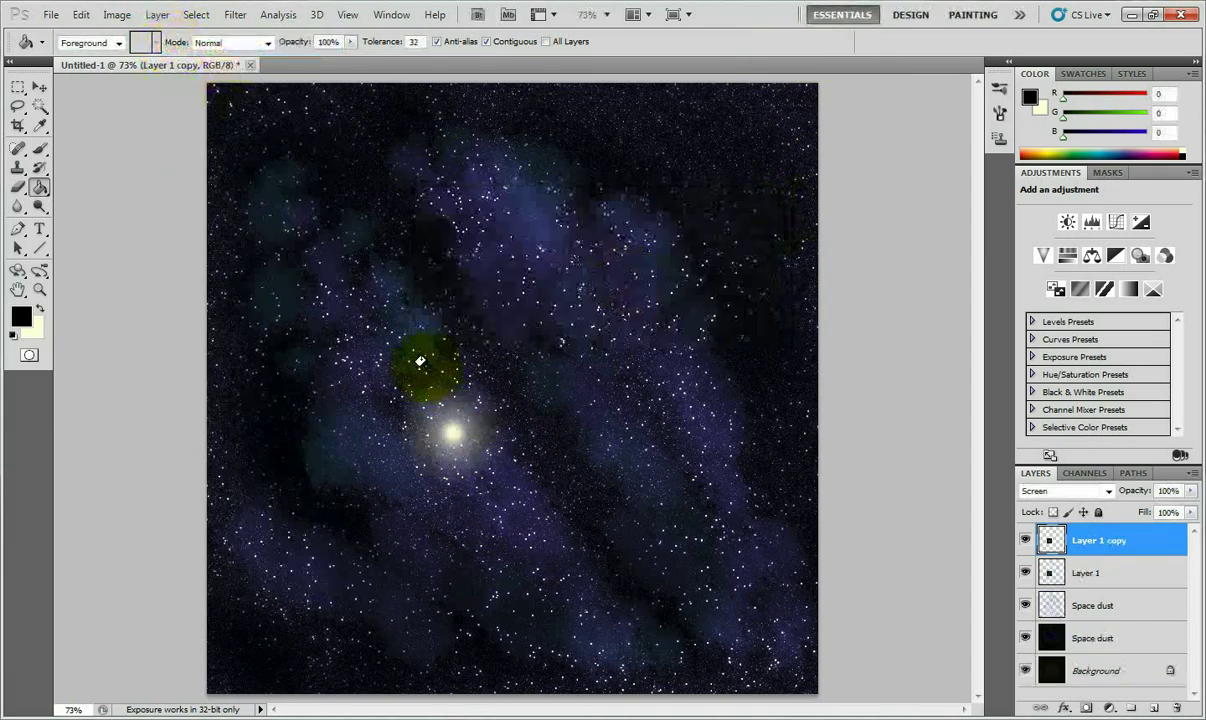
left_click(39, 87)
left_click_drag(497, 473, 494, 510)
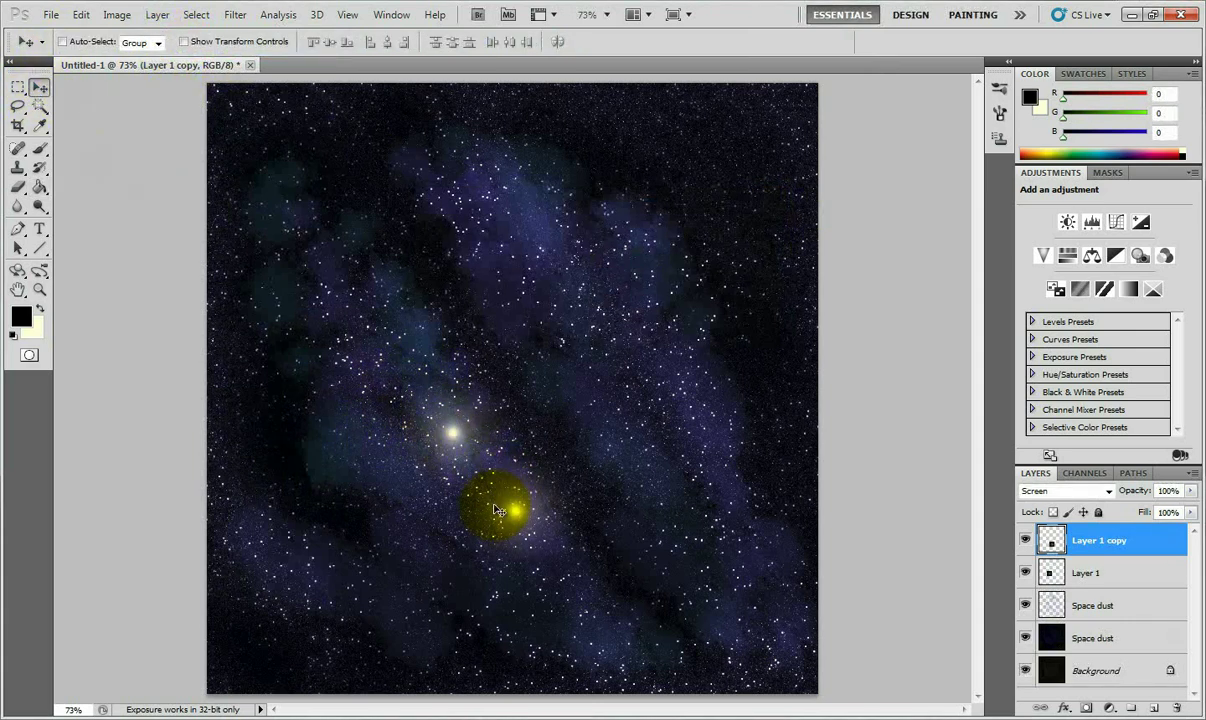
- Scale the copied flare proportionally to about 42.65%
key("ctrl+t")
left_click_drag(580, 450, 550, 488)
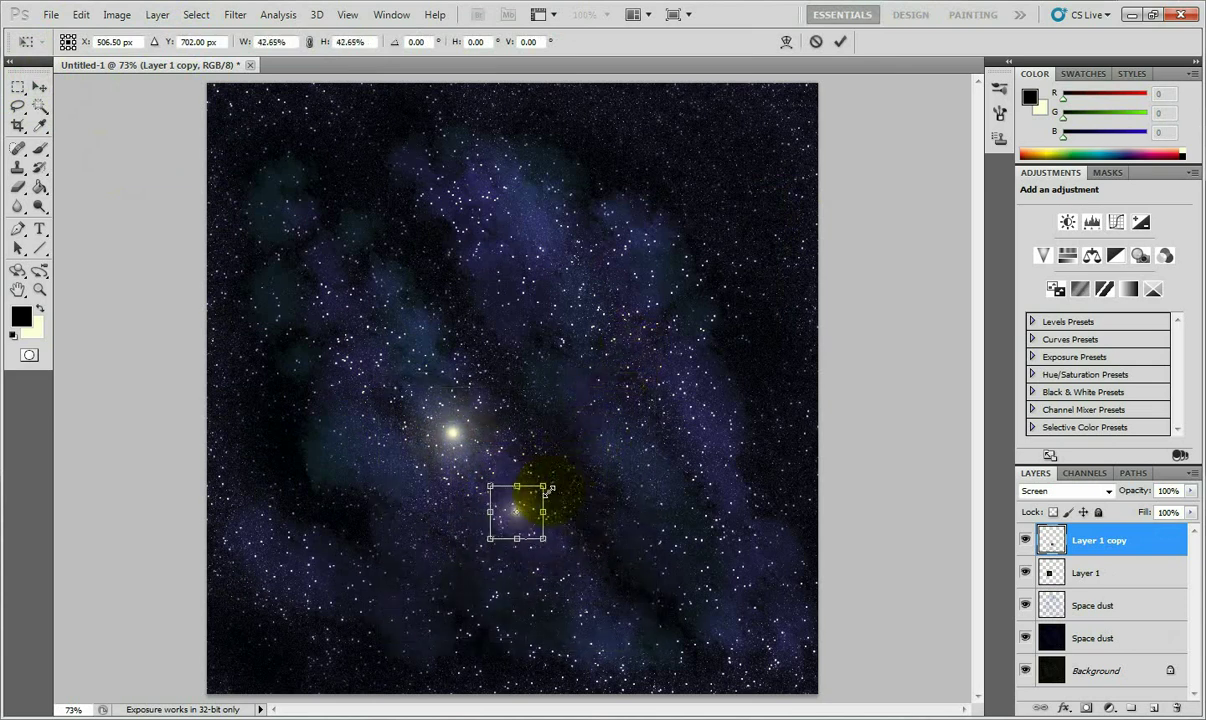
left_click(840, 41)
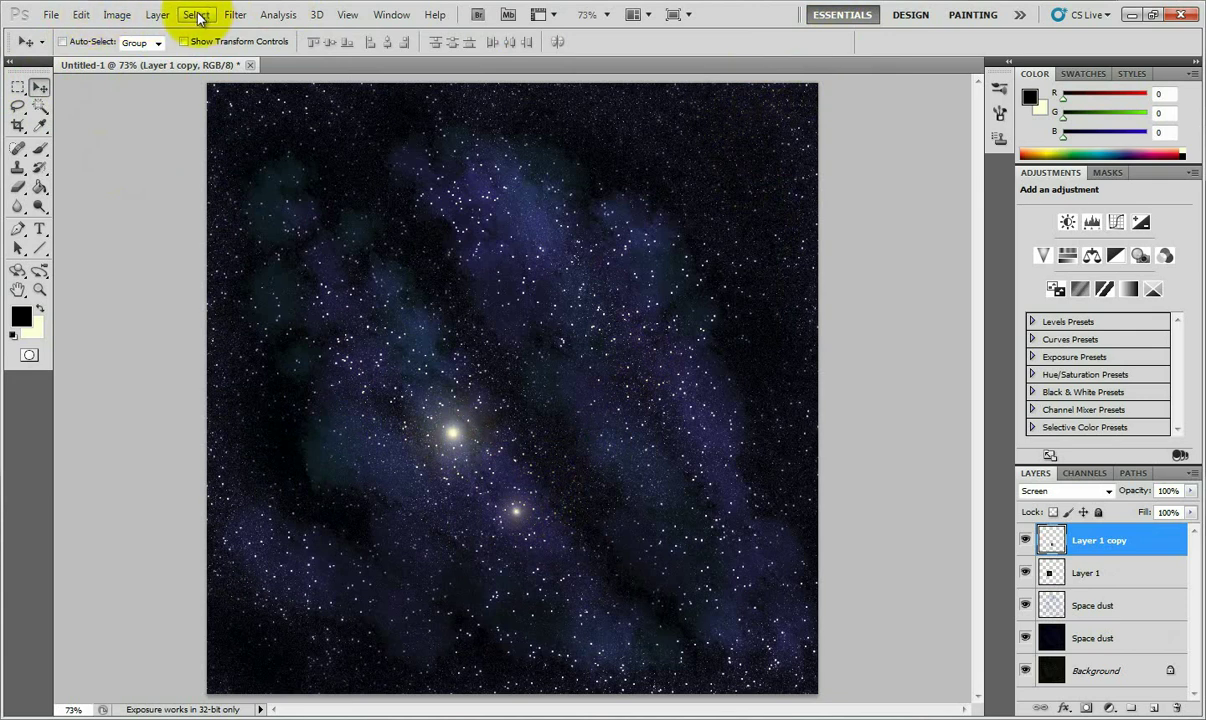
- Duplicate the small flare layer and place the copy above and to the left of the large flare
left_click(158, 15)
left_click(180, 48)
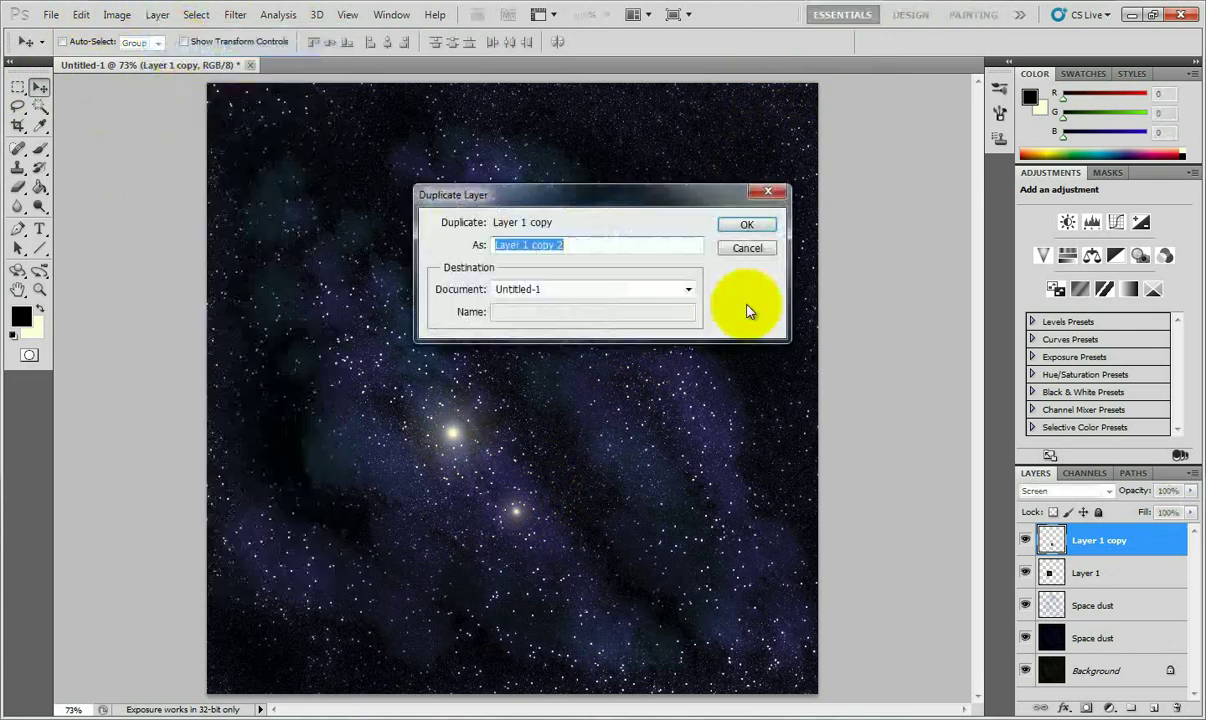
left_click(746, 224)
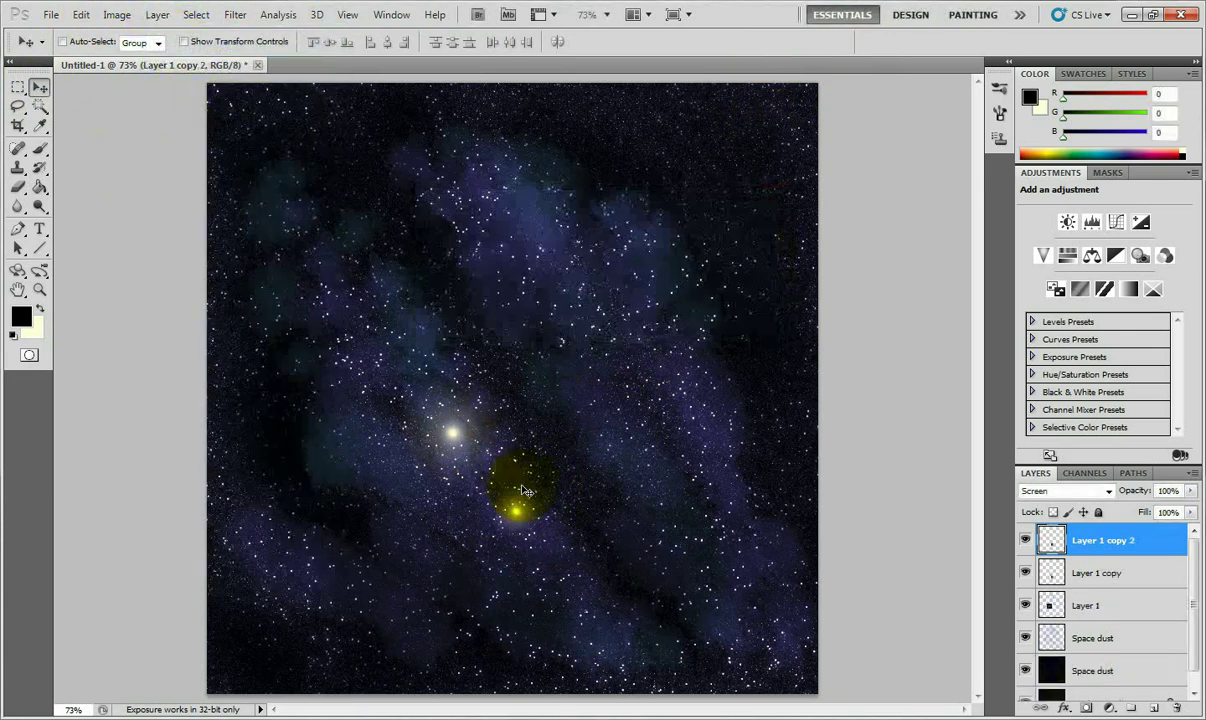
- Duplicate the small flare again and place this copy just below and to the right of the large flare
left_click(158, 15)
left_click(180, 48)
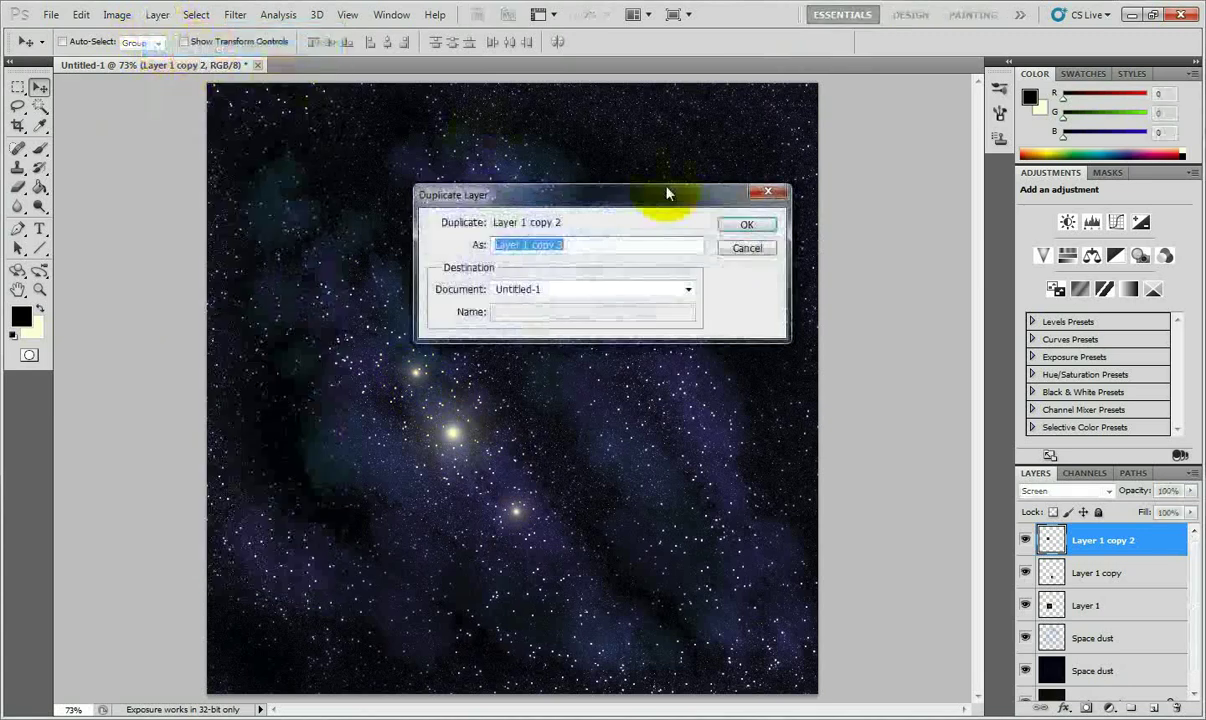
left_click(746, 224)
left_click_drag(460, 415, 520, 516)
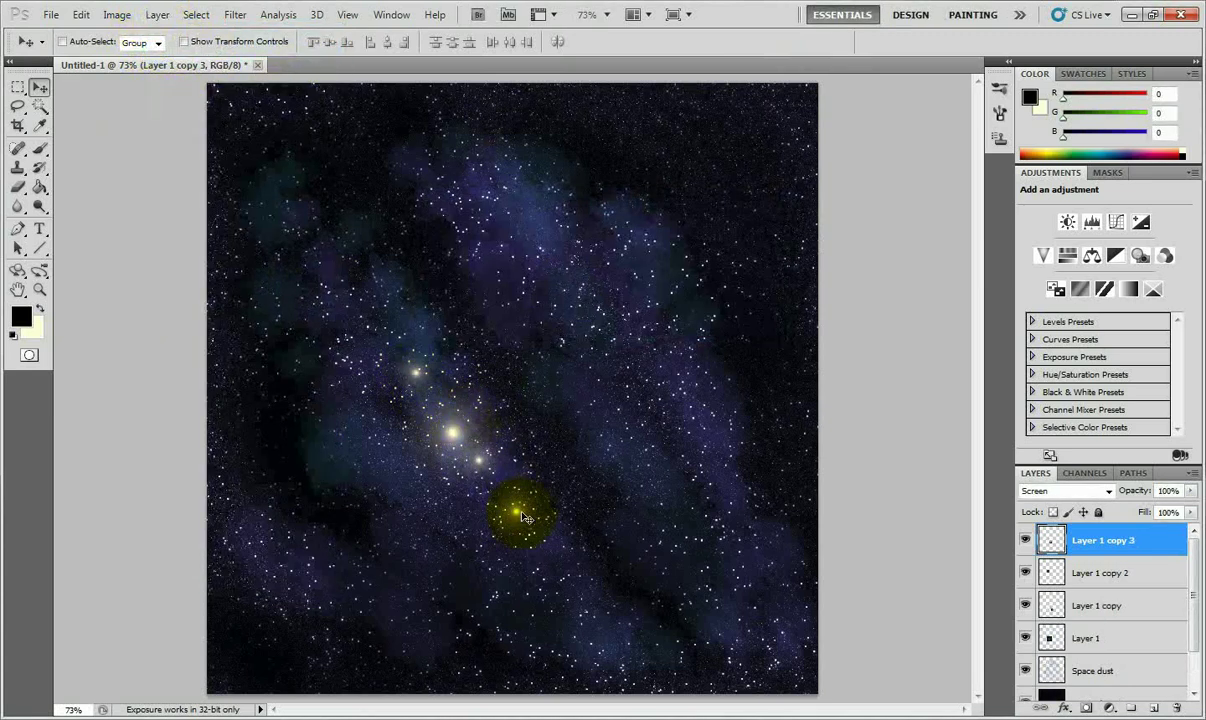
- Duplicate the small flare once more and place the copy in the upper-right dust cloud, away from the other flares
left_click(158, 15)
left_click(180, 48)
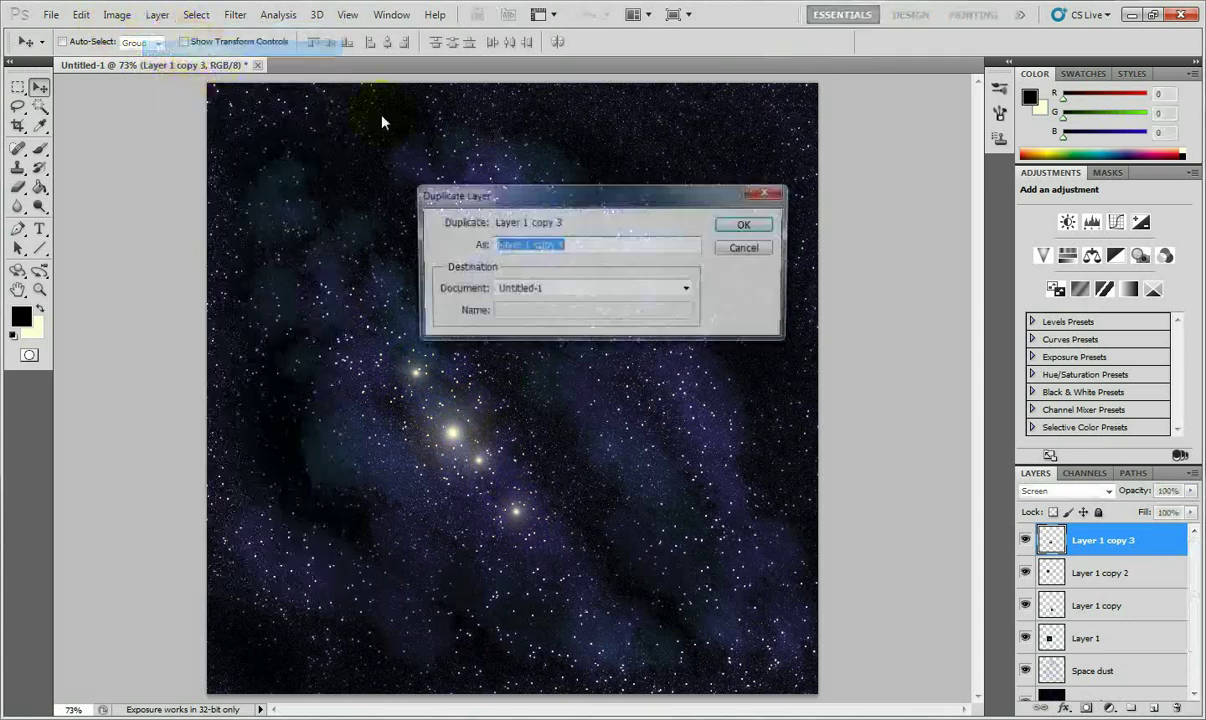
left_click(746, 225)
left_click_drag(505, 455, 594, 291)
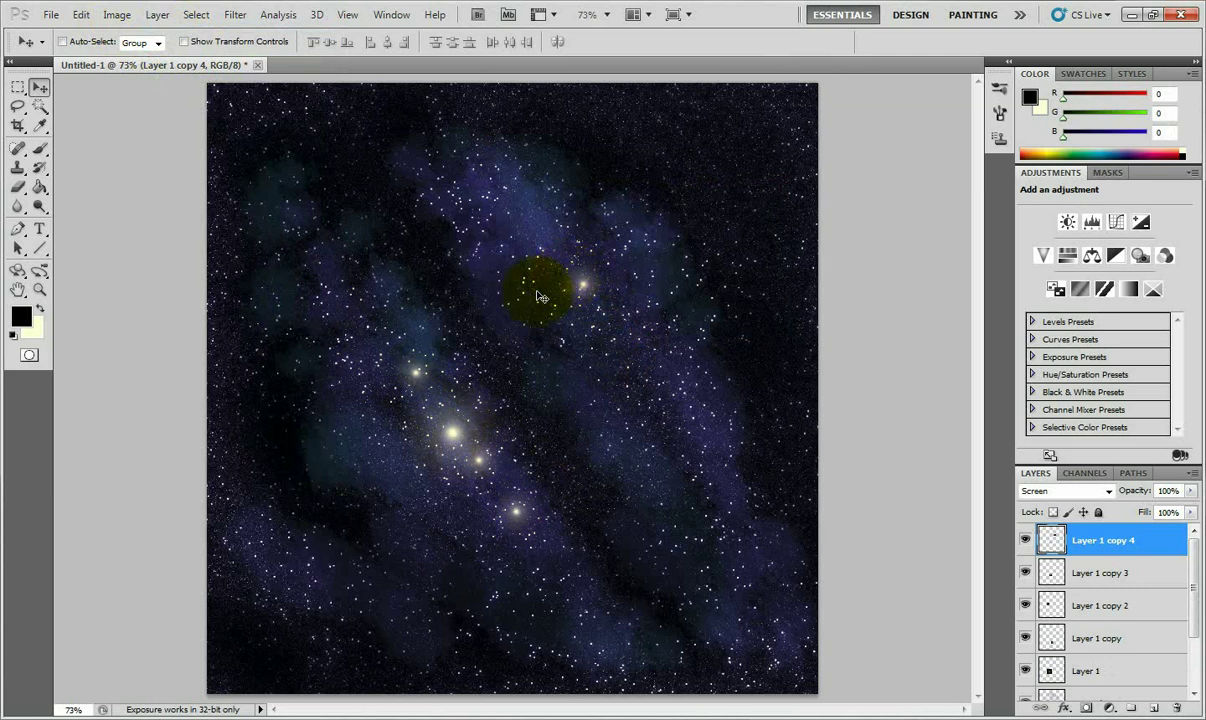
- Duplicate the small flare layer and place the copy in the right-hand dust cloud, below the upper-right flare
left_click(158, 15)
left_click(185, 47)
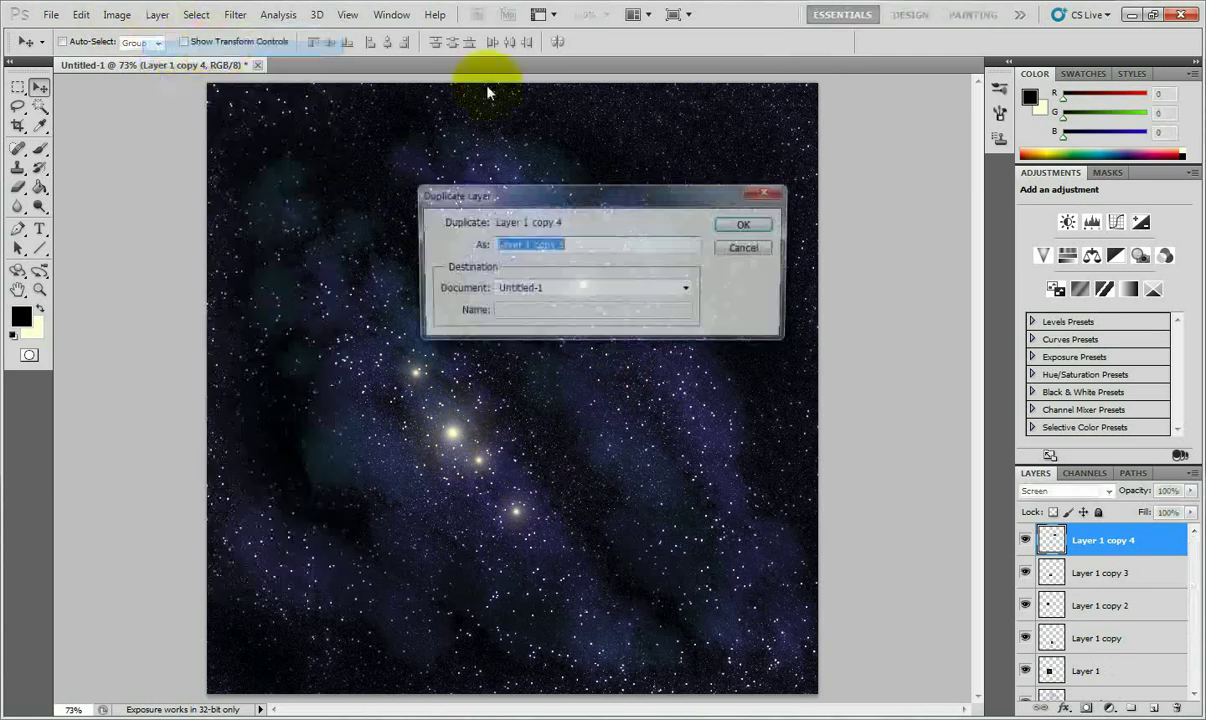
left_click(742, 222)
left_click_drag(552, 336, 620, 423)
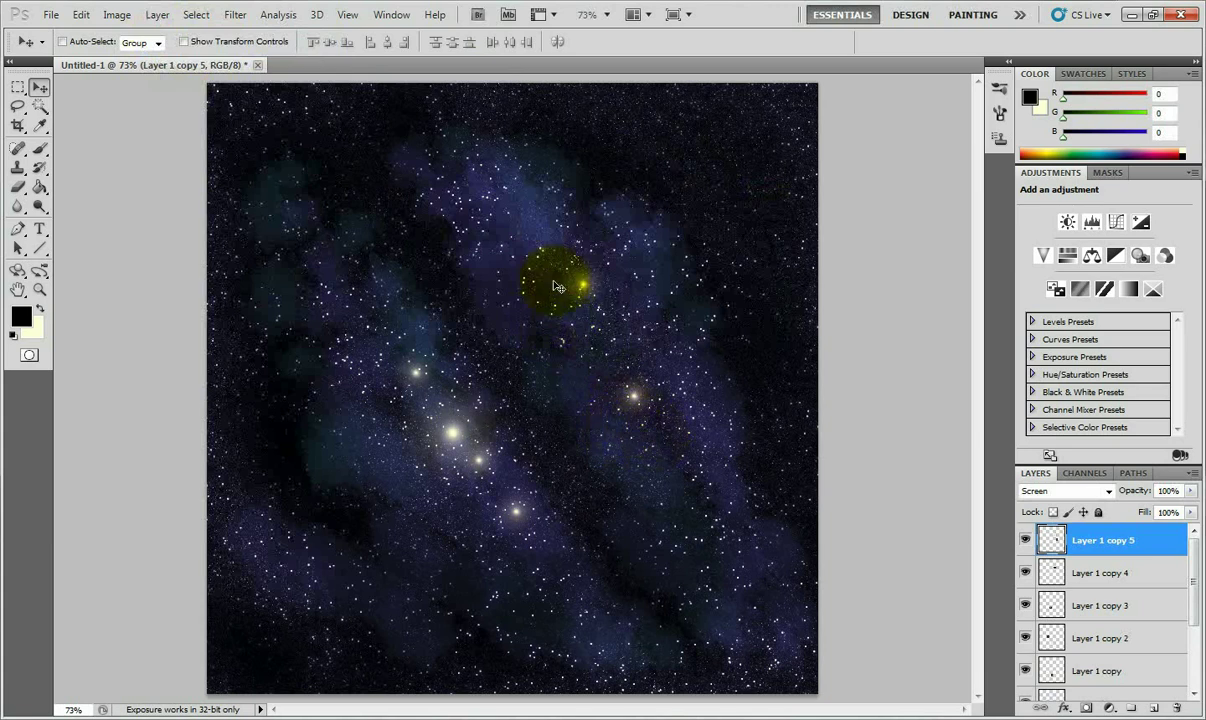
- Enlarge the copied flare in the right-hand dust cloud proportionally to roughly the size of the large flare
key("ctrl+t")
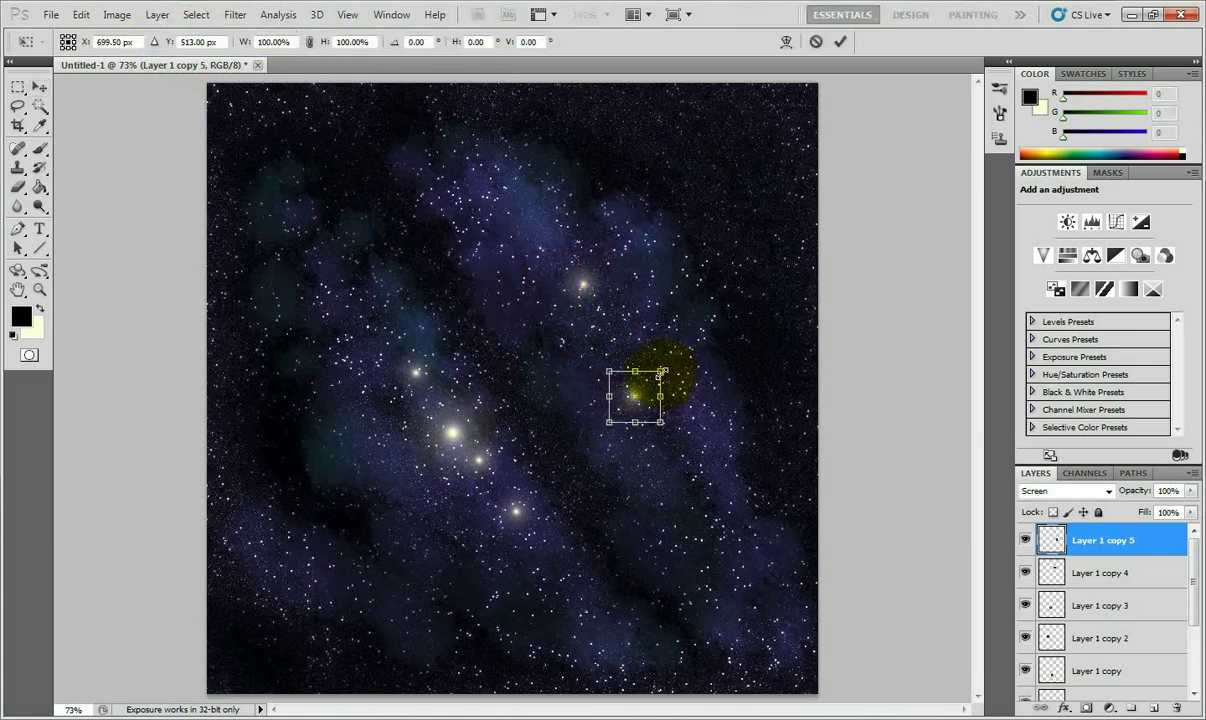
left_click_drag(662, 371, 695, 338)
left_click(840, 41)
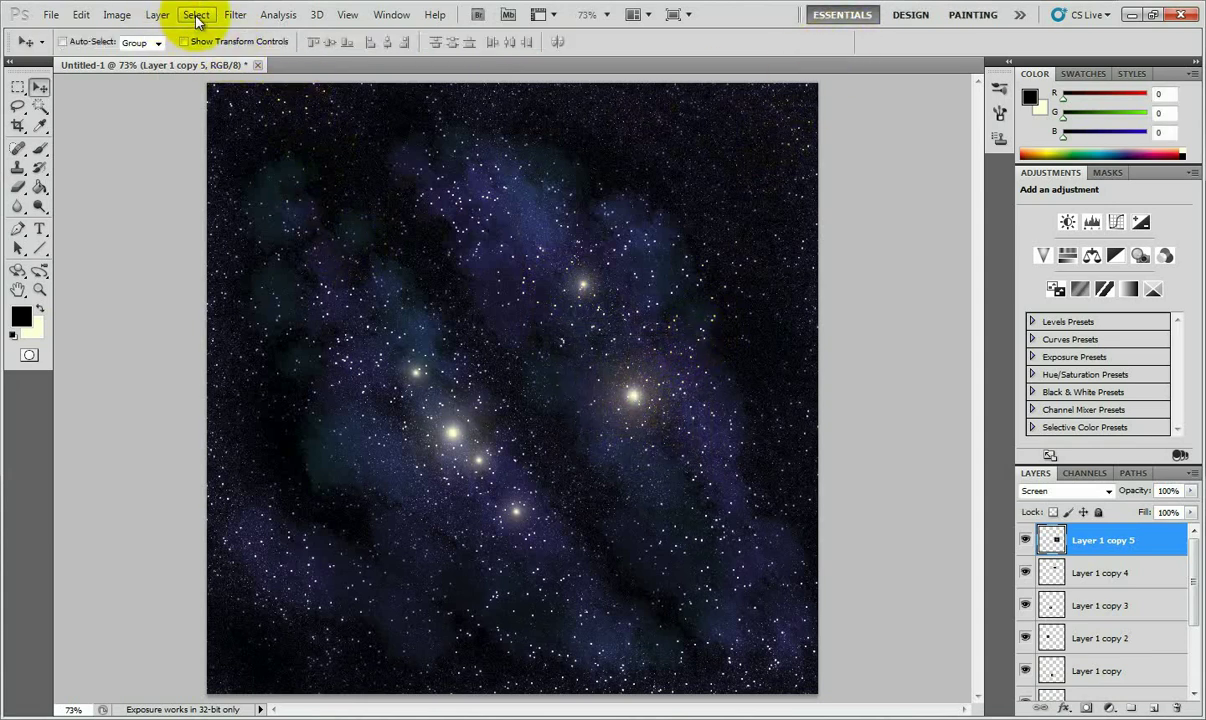
- Duplicate the enlarged flare and place the copy below and to the right of it
left_click(157, 14)
left_click(190, 48)
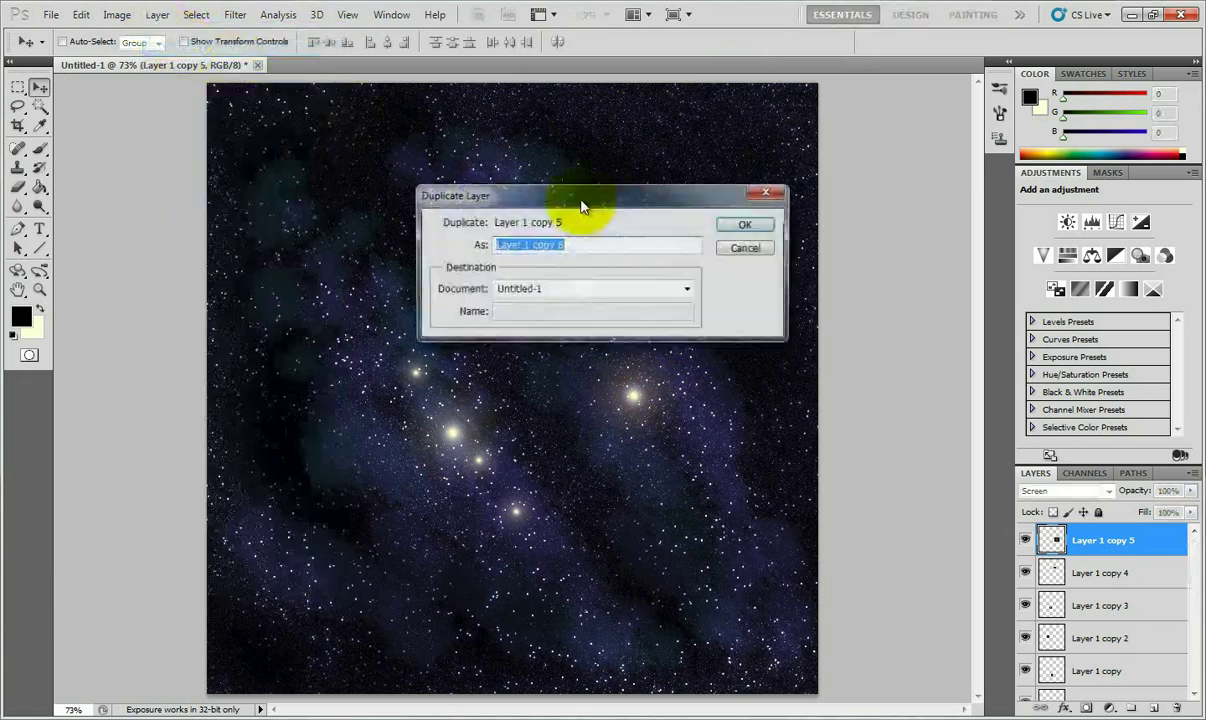
left_click(745, 225)
left_click_drag(651, 467, 681, 510)
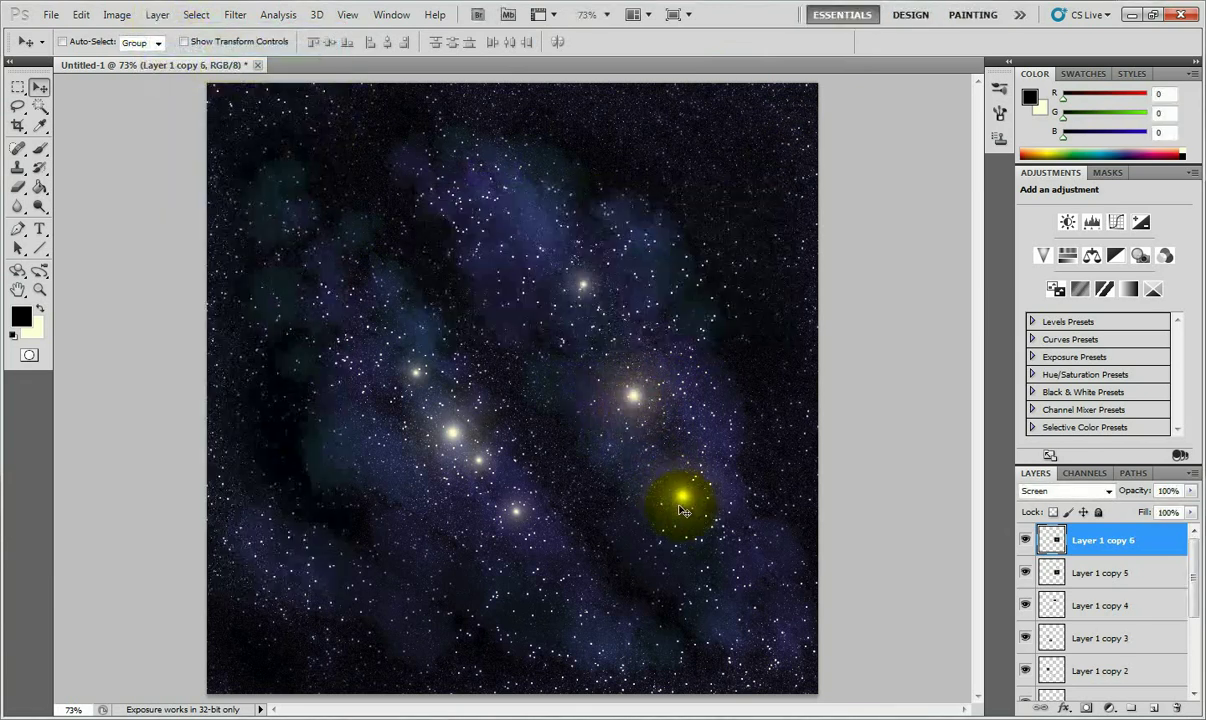
- Scale the new flare copy down proportionally to about 50.63%
key("ctrl+t")
left_click_drag(741, 438, 716, 466)
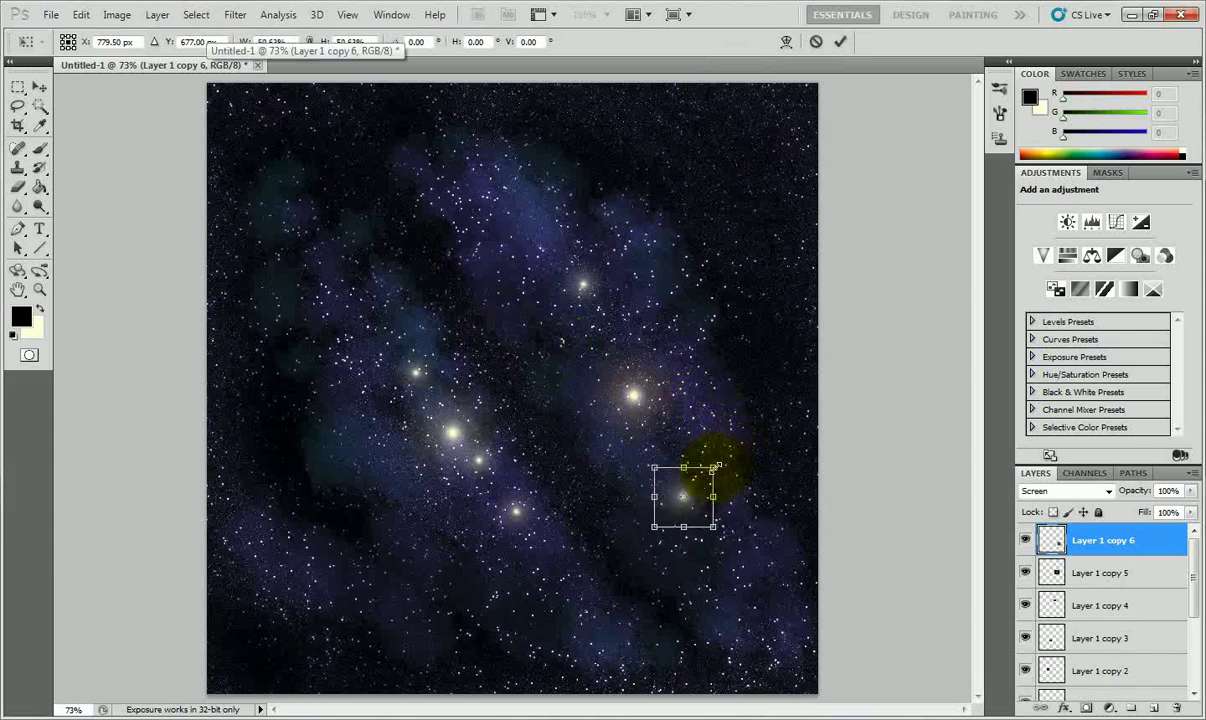
left_click(840, 41)
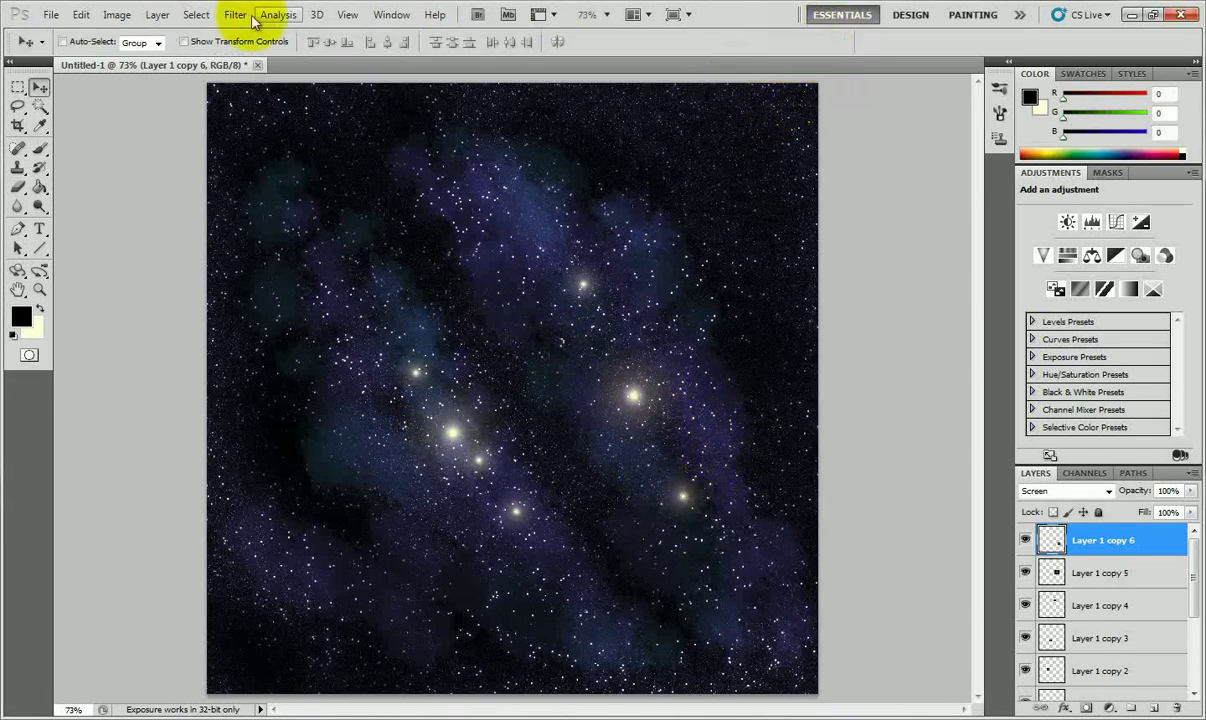
- Duplicate the reduced flare and place the copy to the upper left of the large flare in the left dust cloud
left_click(157, 15)
left_click(170, 48)
left_click(742, 225)
left_click_drag(673, 497, 393, 444)
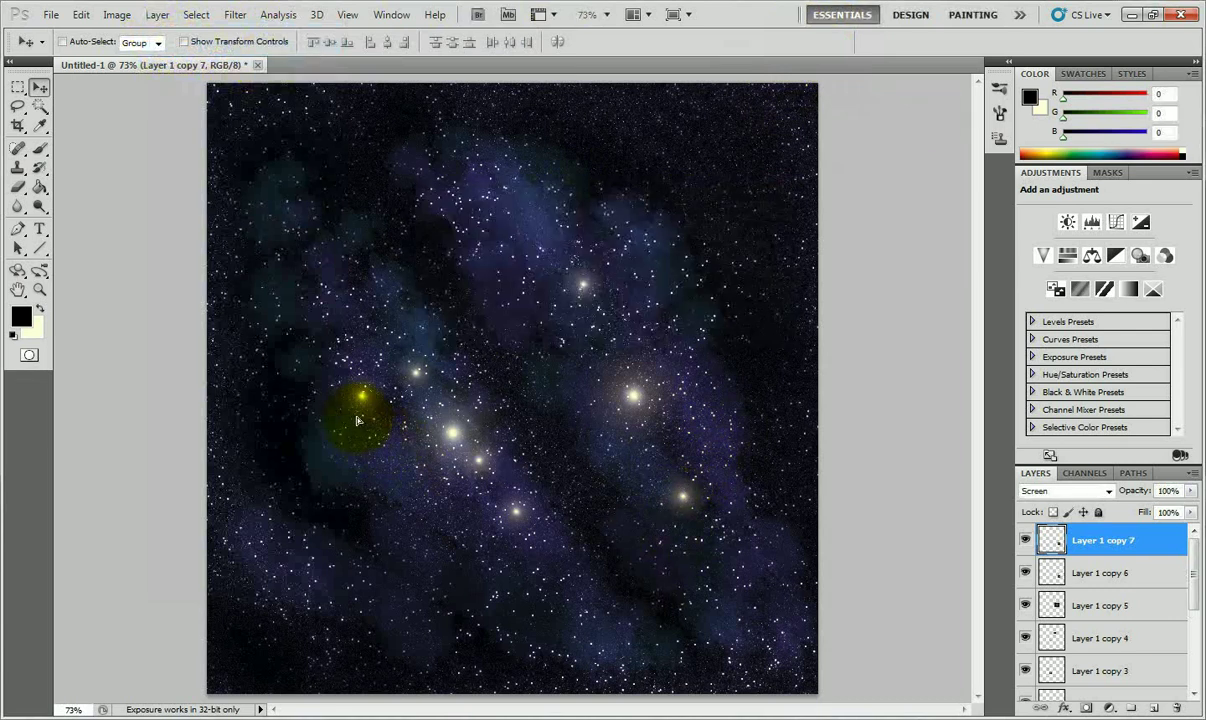
- Duplicate the small flare again and place this copy beyond the lower-right end of the left flare chain
left_click(157, 15)
left_click(172, 50)
left_click(742, 225)
left_click_drag(444, 431, 607, 590)
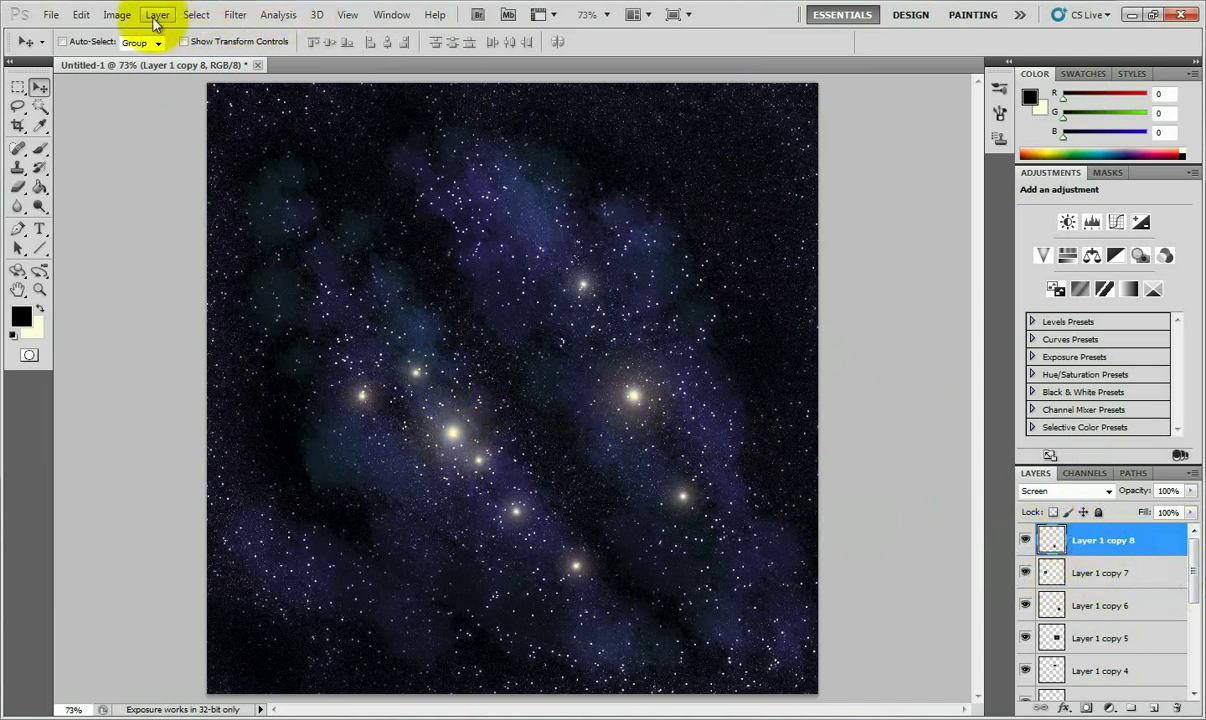
left_click(118, 16)
mouse_move(130, 56)
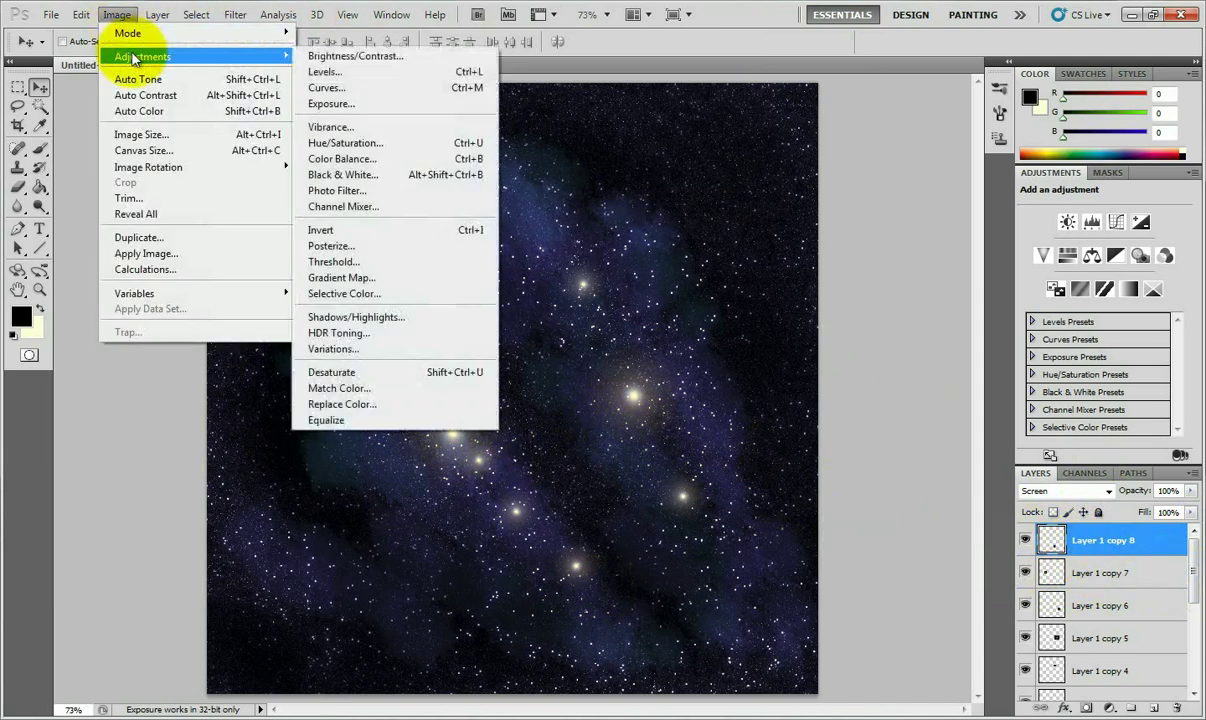
left_click(338, 158)
left_click_drag(893, 420, 970, 424)
left_click_drag(810, 421, 885, 421)
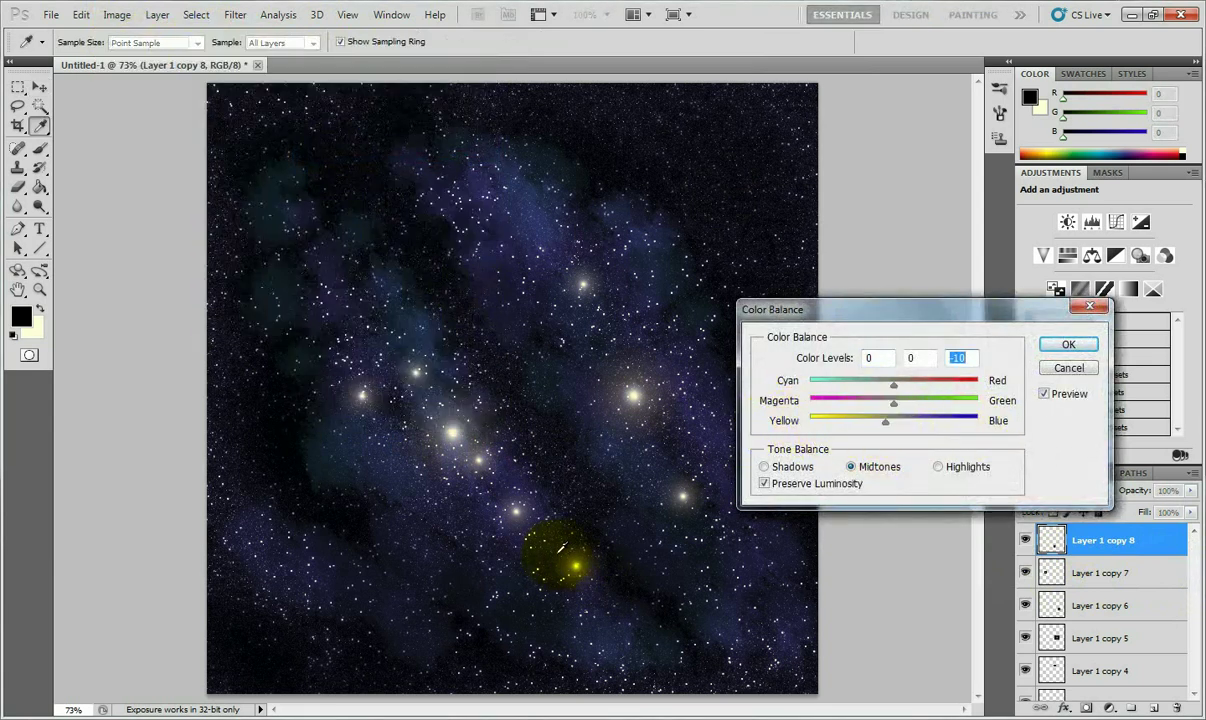
mouse_move(822, 424)
left_mouse_down()
mouse_move(962, 404)
mouse_move(835, 421)
left_mouse_up()
left_click(1043, 376)
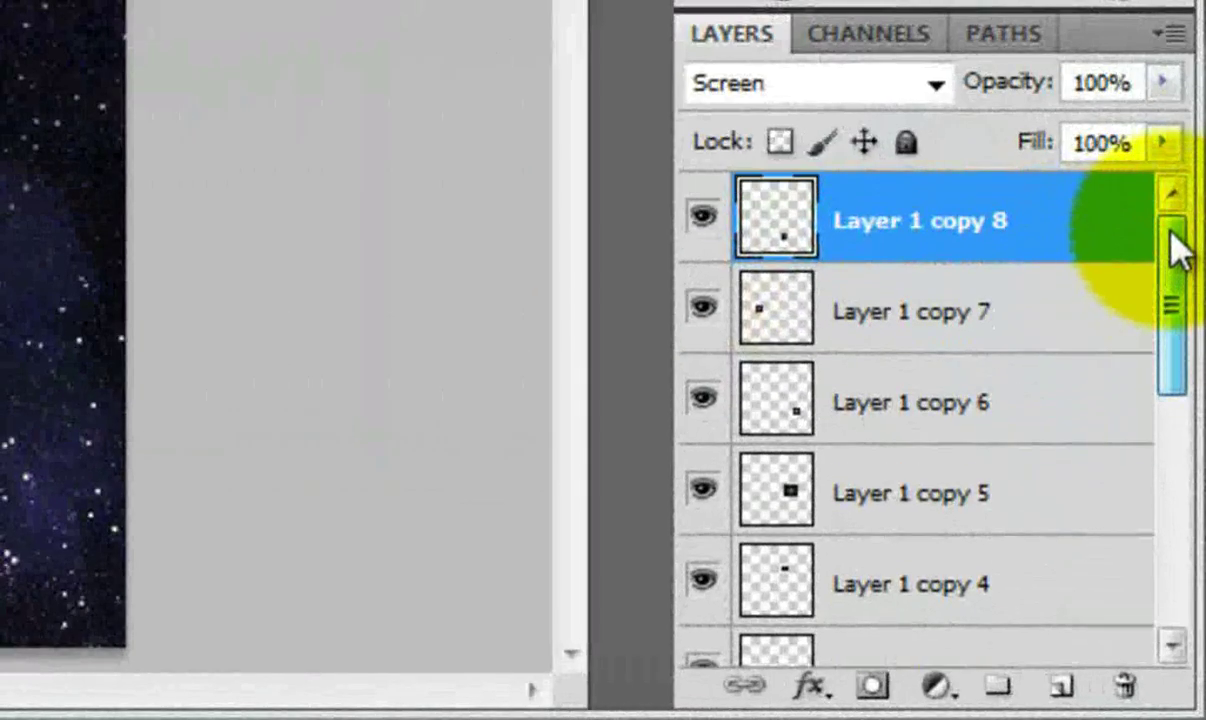
- Merge all the flare layers, from Layer 1 copy 8 down to Layer 1, and set the merged layer's blending mode to Screen
left_click_drag(1168, 269, 1200, 500)
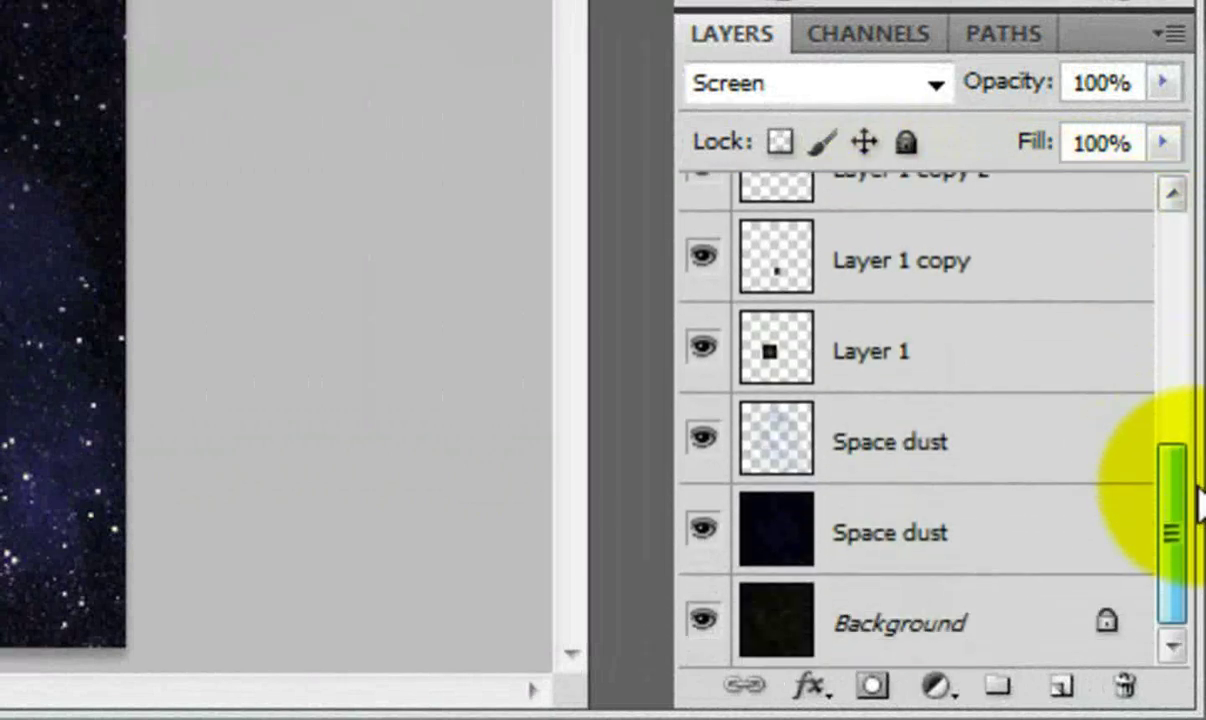
left_click(862, 352, "shift")
left_click_drag(1174, 503, 1169, 420)
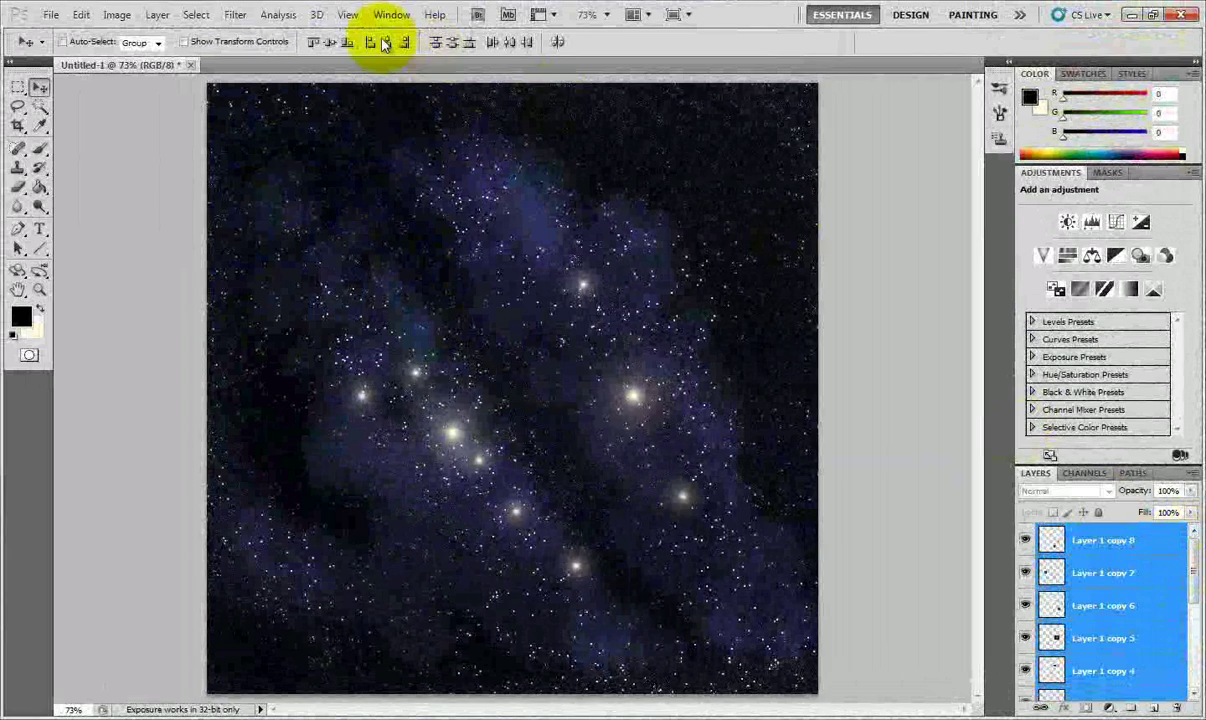
left_click(160, 16)
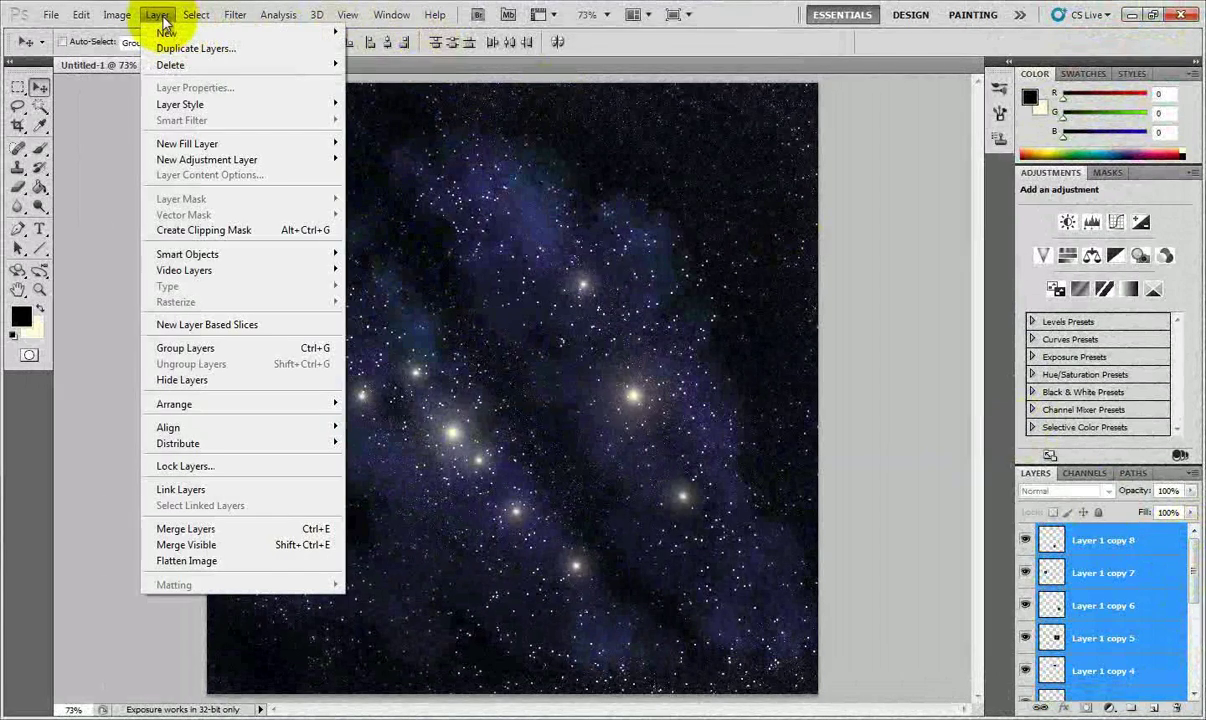
left_click(238, 531)
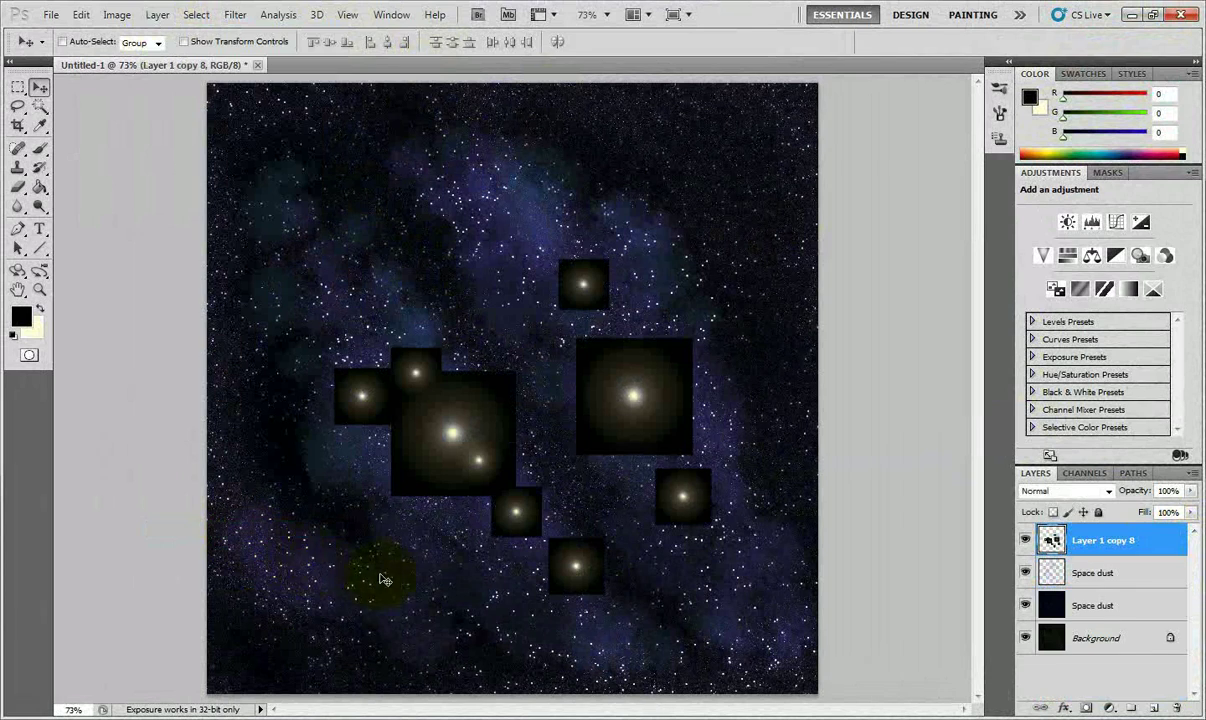
left_click(1109, 492)
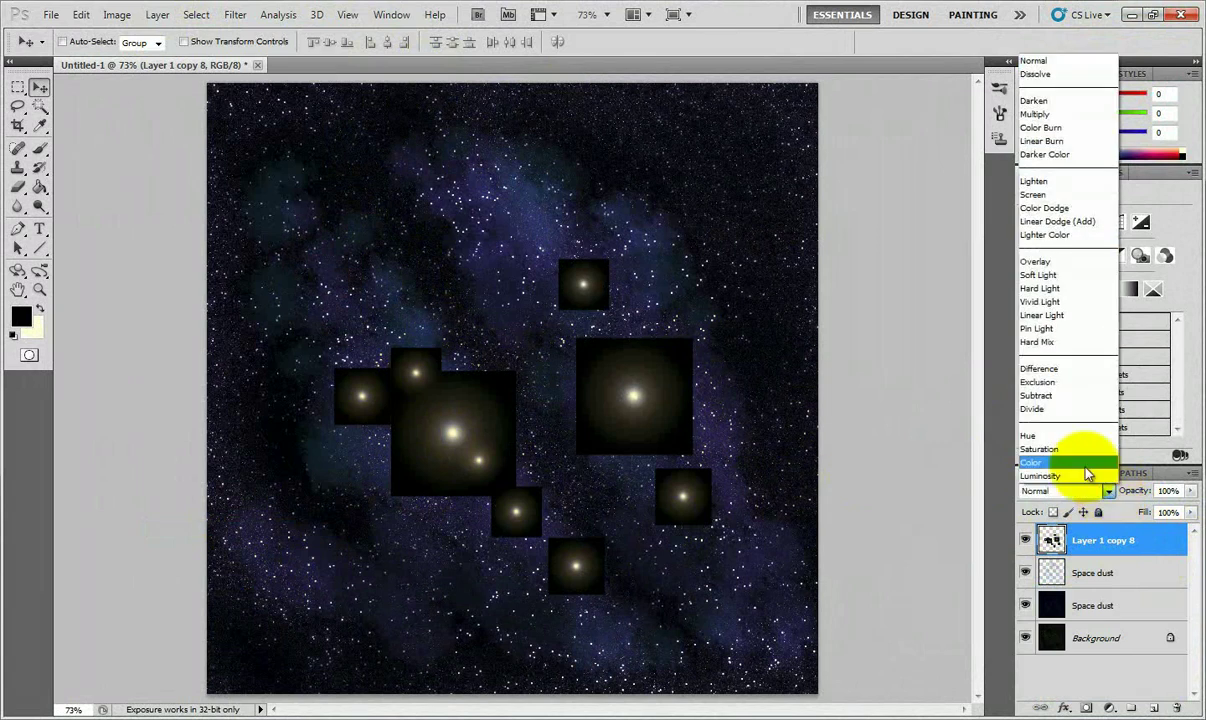
left_click(1033, 194)
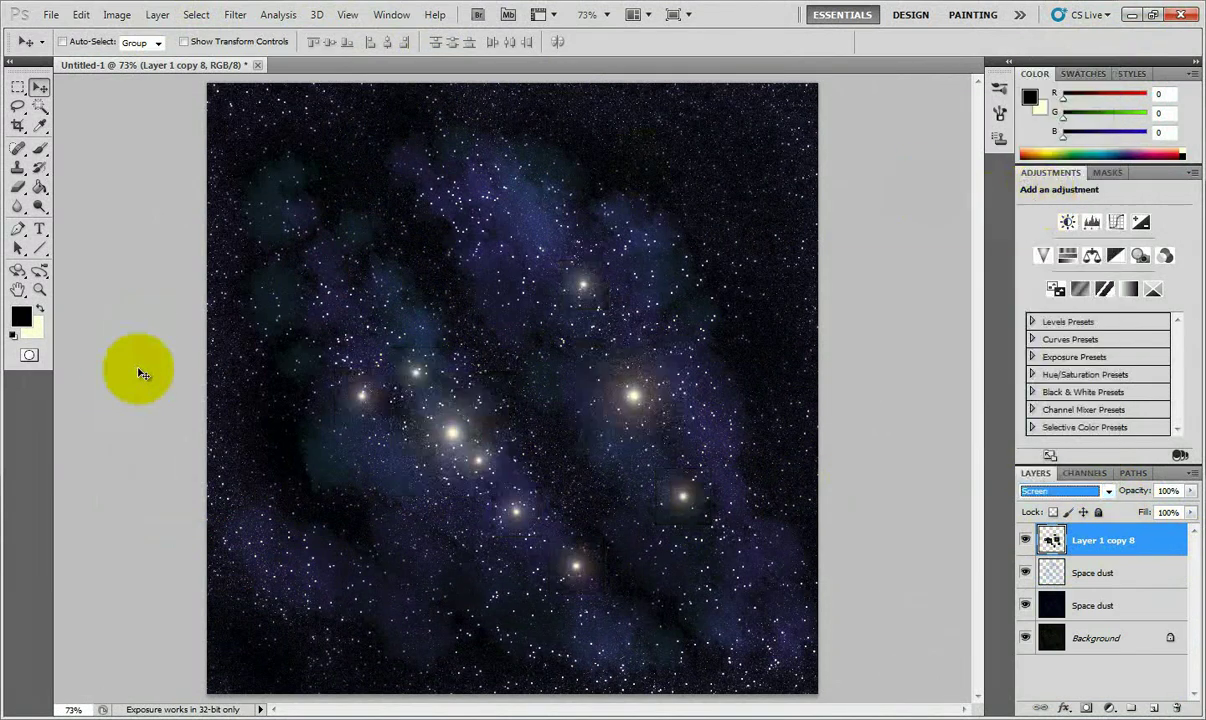
- Adjust the merged flare layer's midtone Color Balance to levels 0, +4 and +11
left_click(117, 14)
mouse_move(210, 54)
left_click(372, 159)
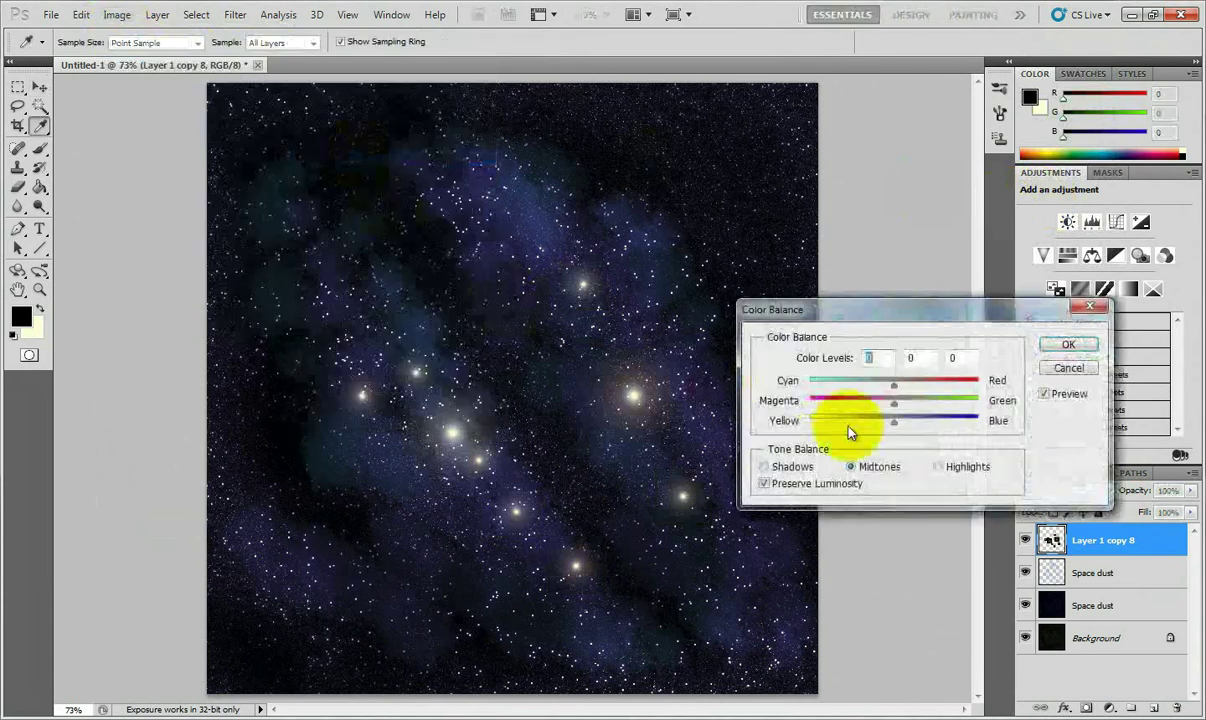
left_click_drag(893, 402, 915, 417)
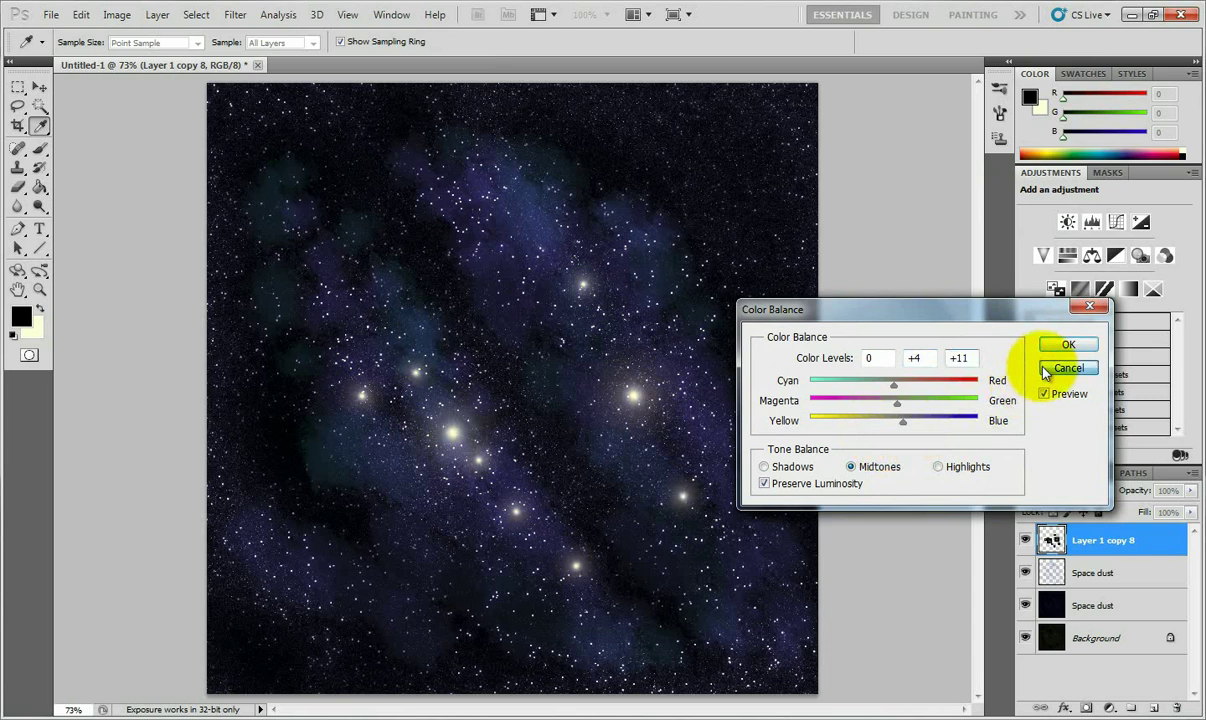
left_click(1064, 345)
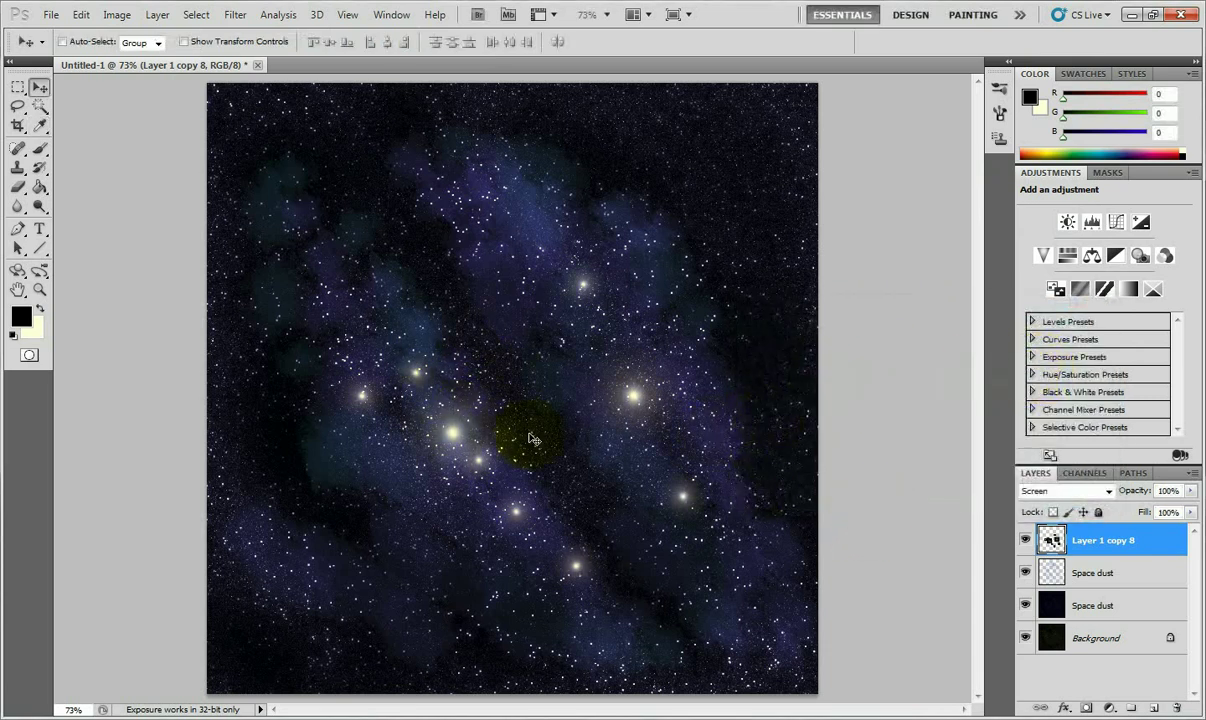
- Add a new layer above the merged flares, fill it with black and set its blending mode to Screen
left_click(157, 16)
mouse_move(162, 32)
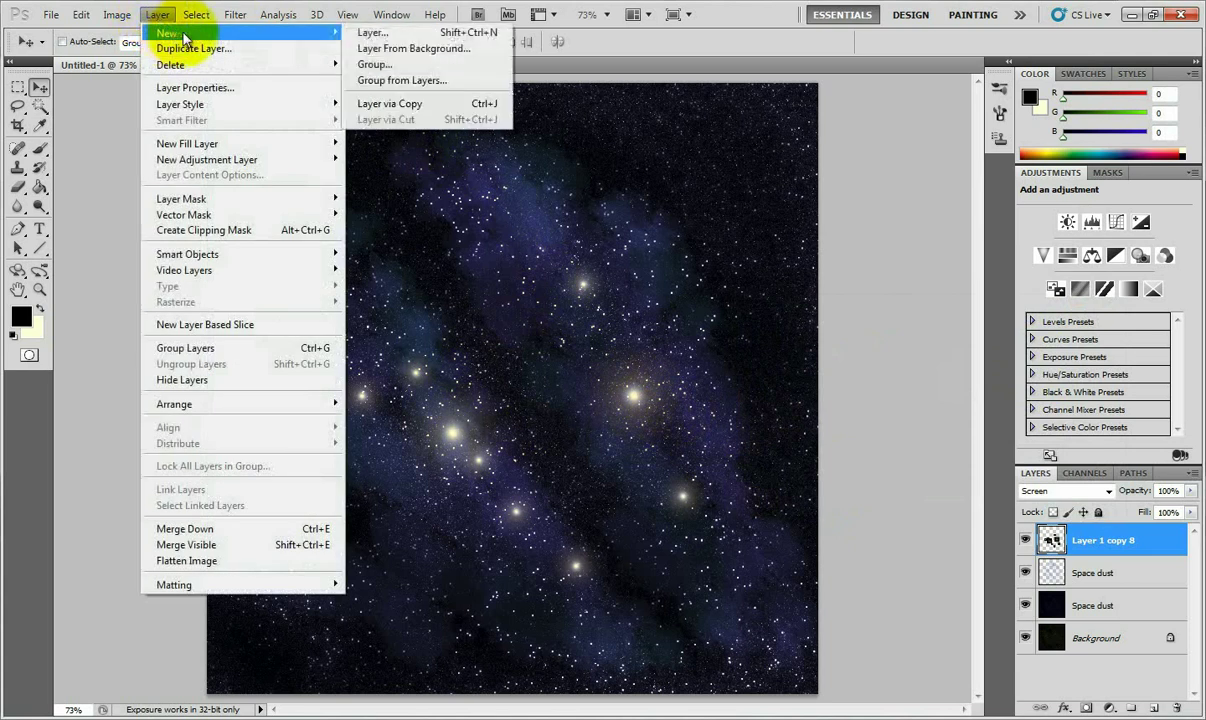
left_click(378, 32)
left_click(740, 235)
left_click(40, 187)
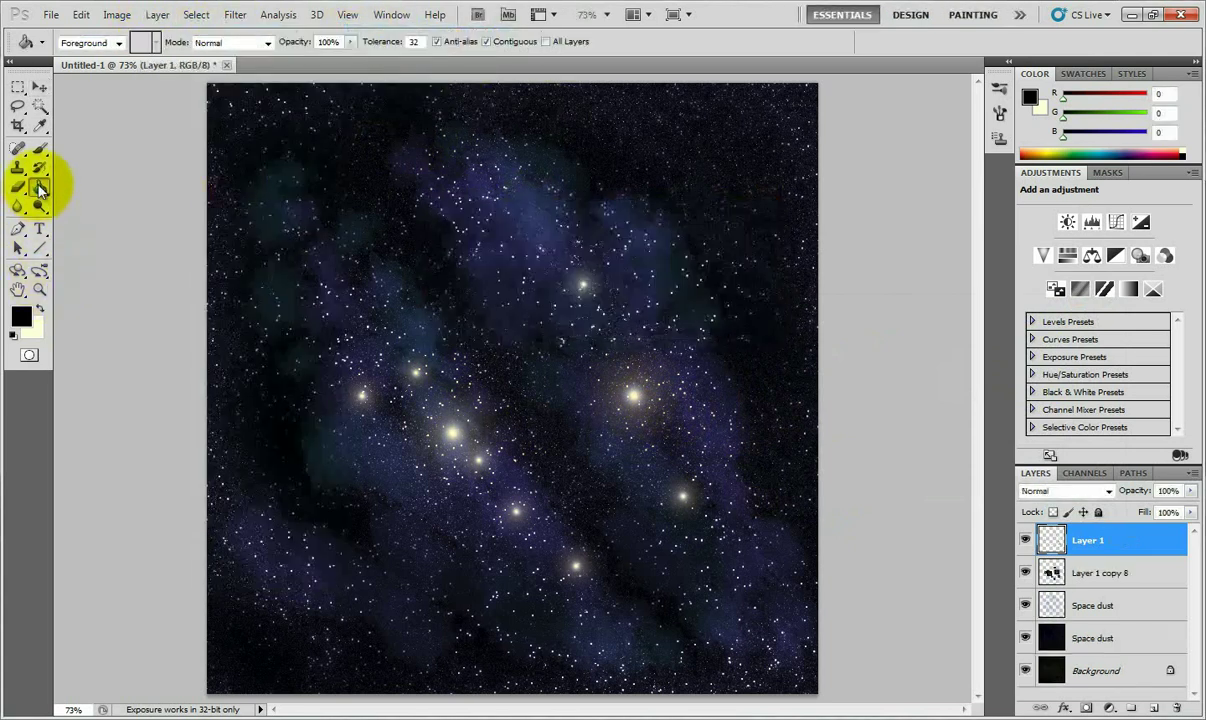
left_click(519, 367)
left_click(1105, 491)
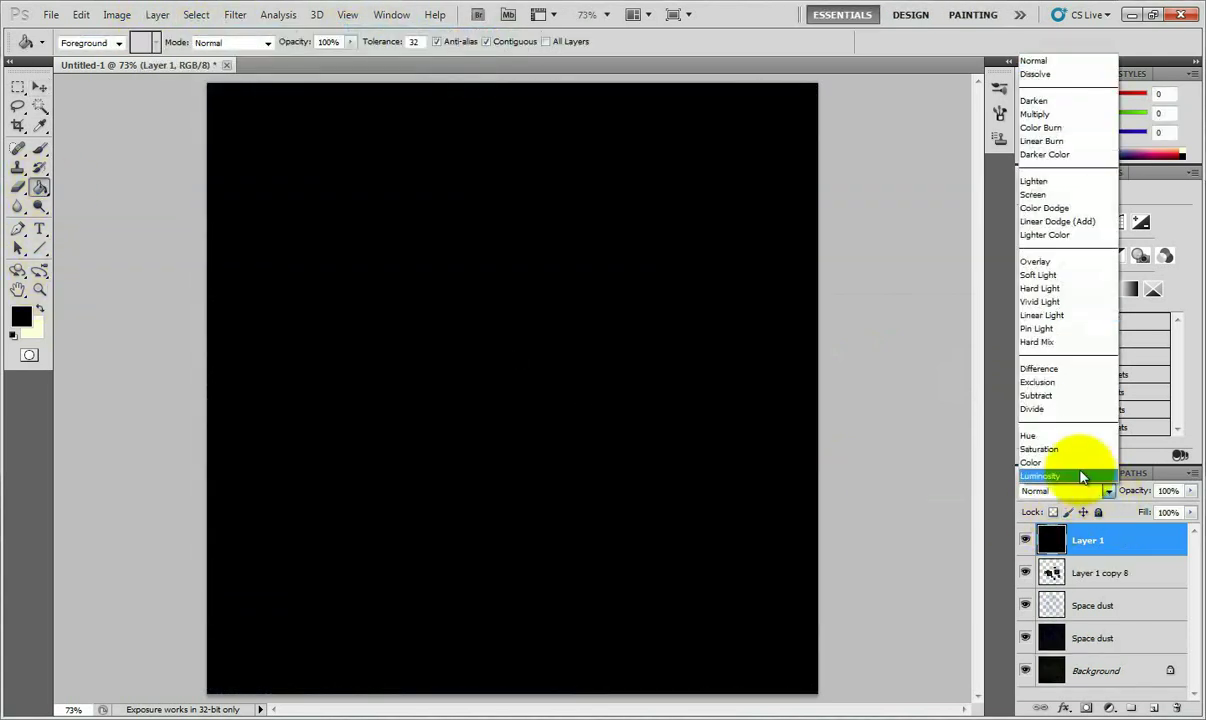
left_click(1033, 194)
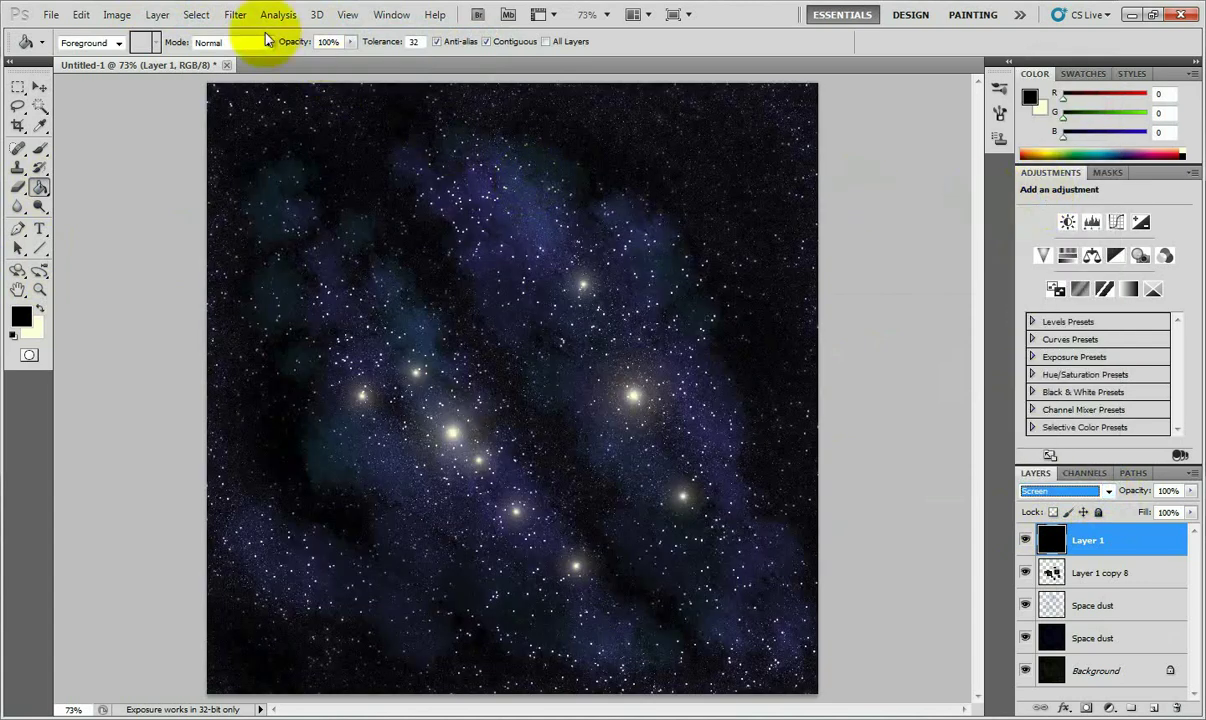
- Render a 105mm Prime lens flare at 93% brightness on the black layer, centred in its upper-right area
left_click(232, 15)
mouse_move(236, 254)
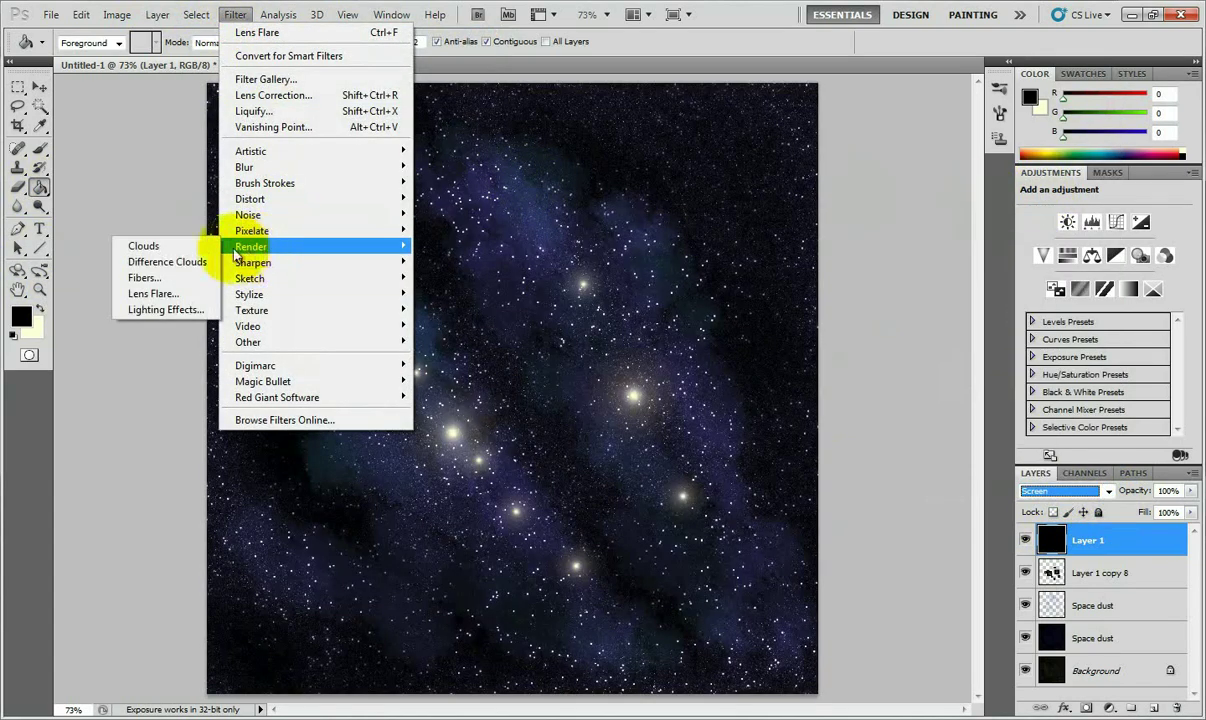
left_click(182, 294)
mouse_move(765, 287)
left_mouse_down()
mouse_move(730, 263)
mouse_move(754, 277)
mouse_move(777, 270)
left_mouse_up()
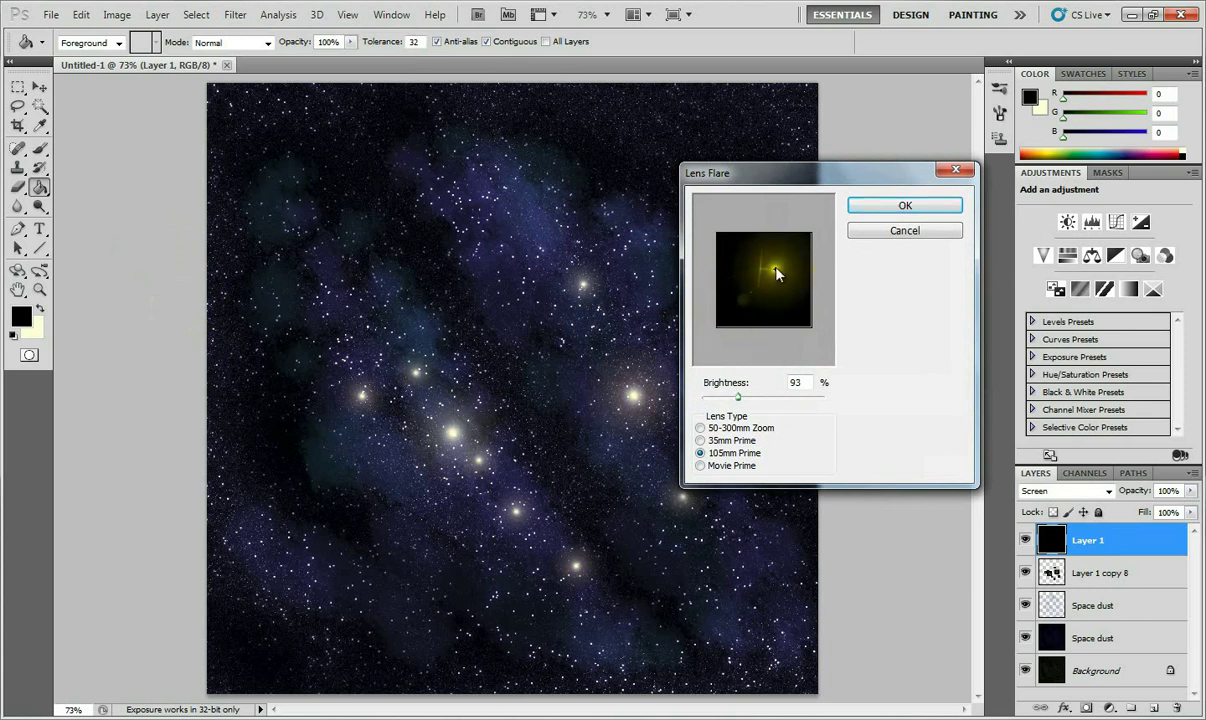
left_click_drag(738, 397, 741, 399)
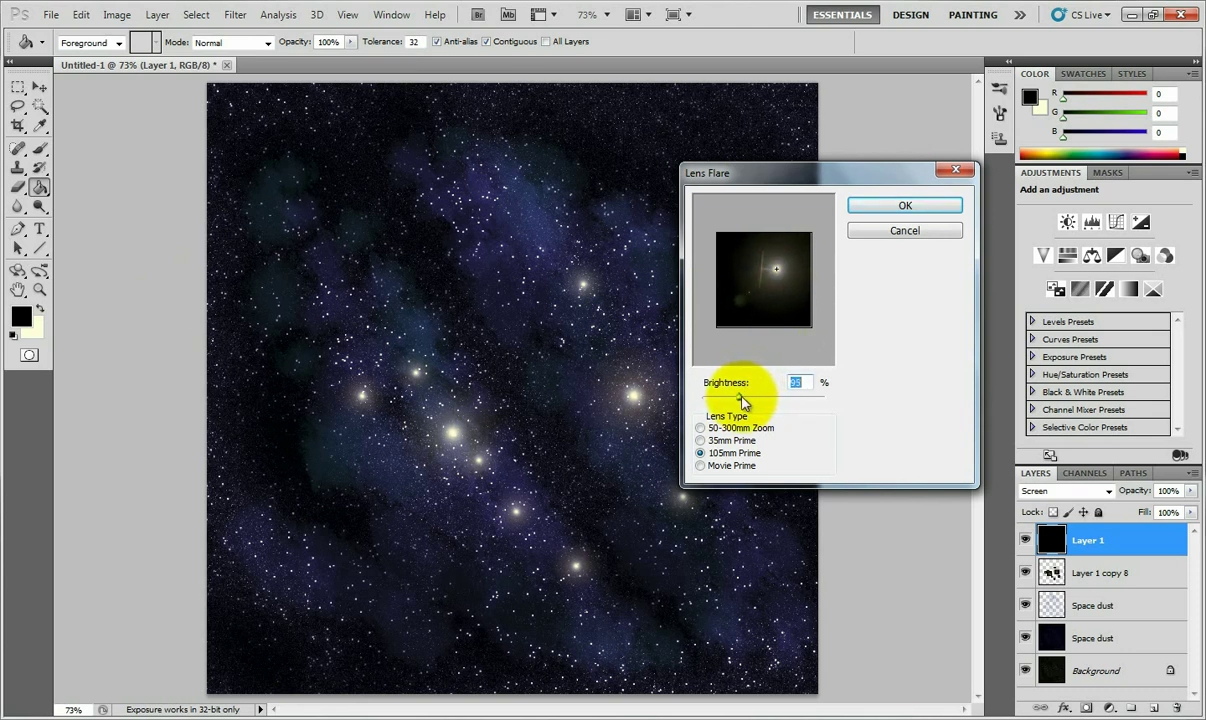
left_click(700, 440)
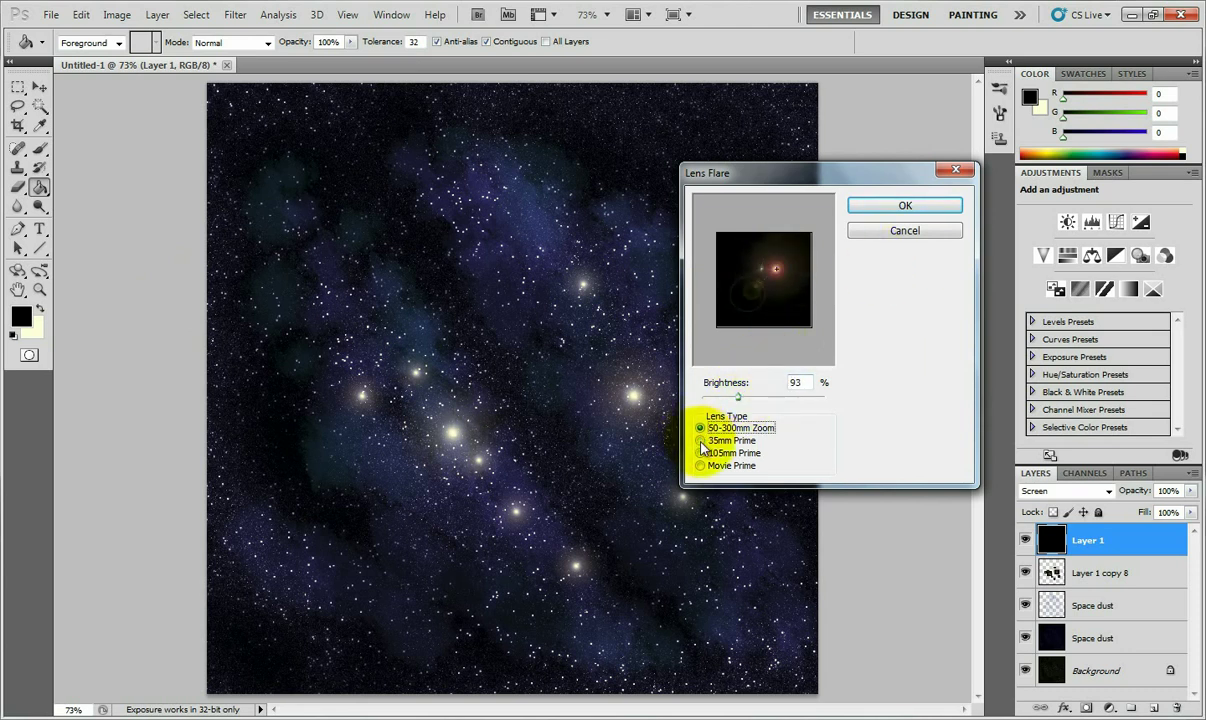
left_click(700, 465)
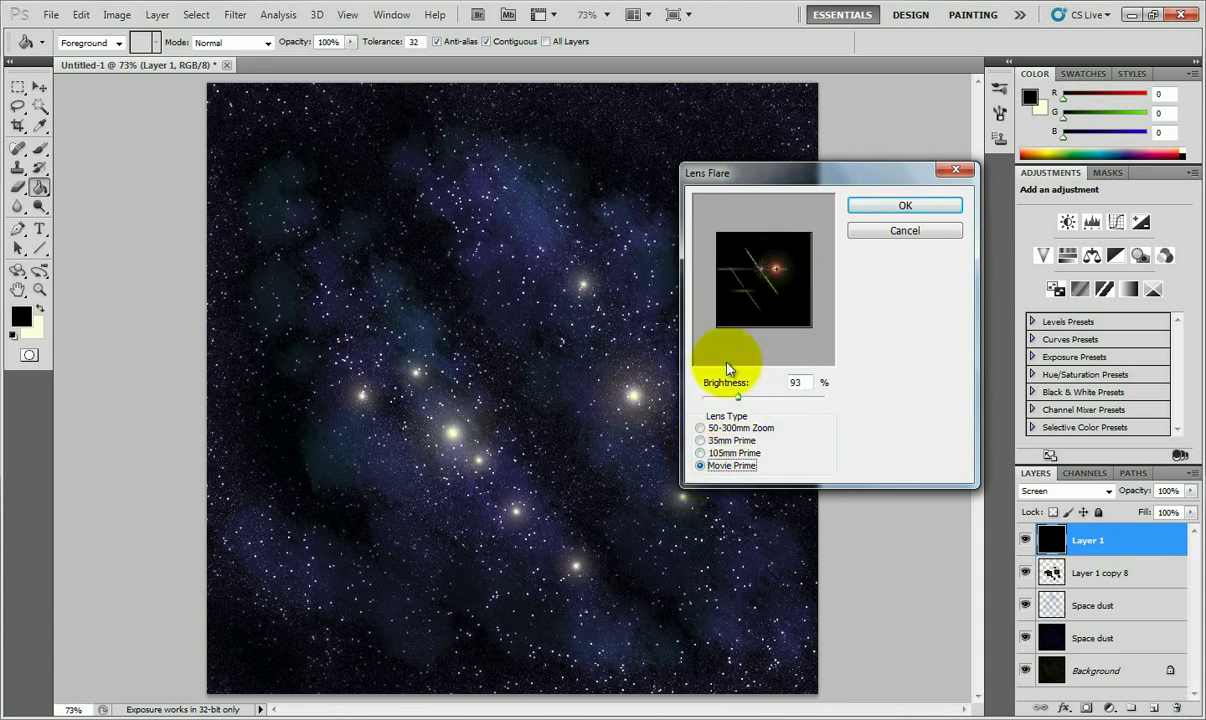
left_click(702, 453)
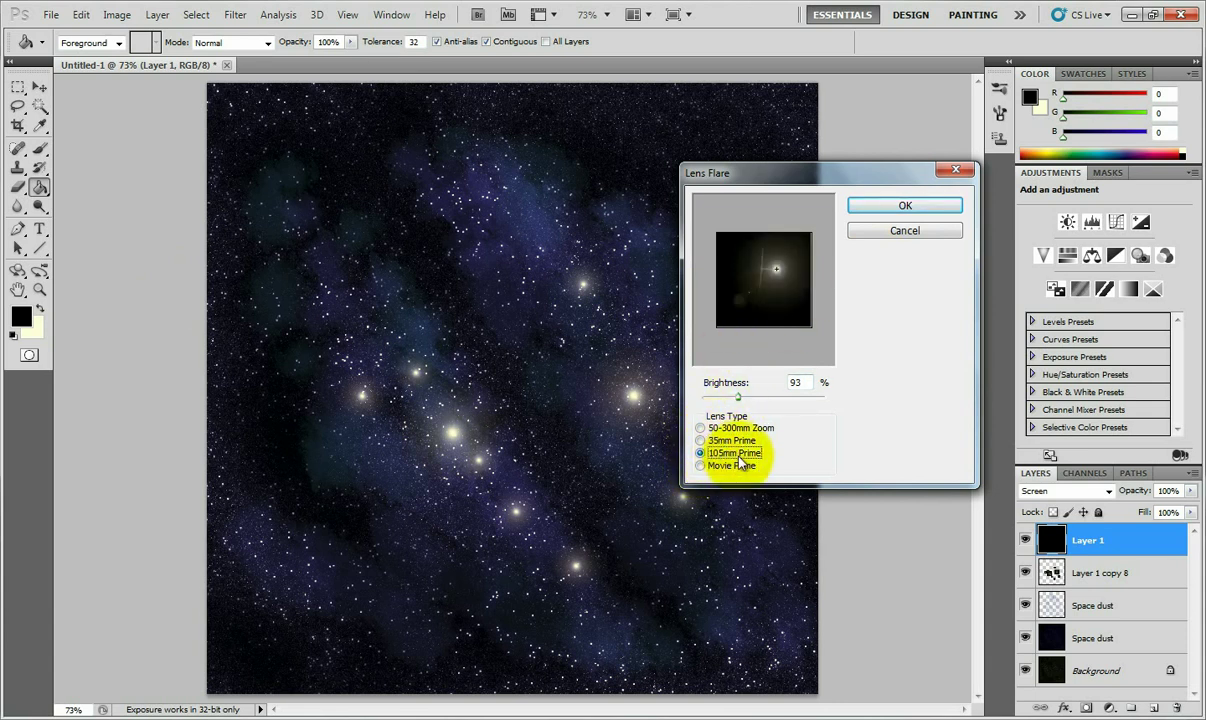
left_click(890, 208)
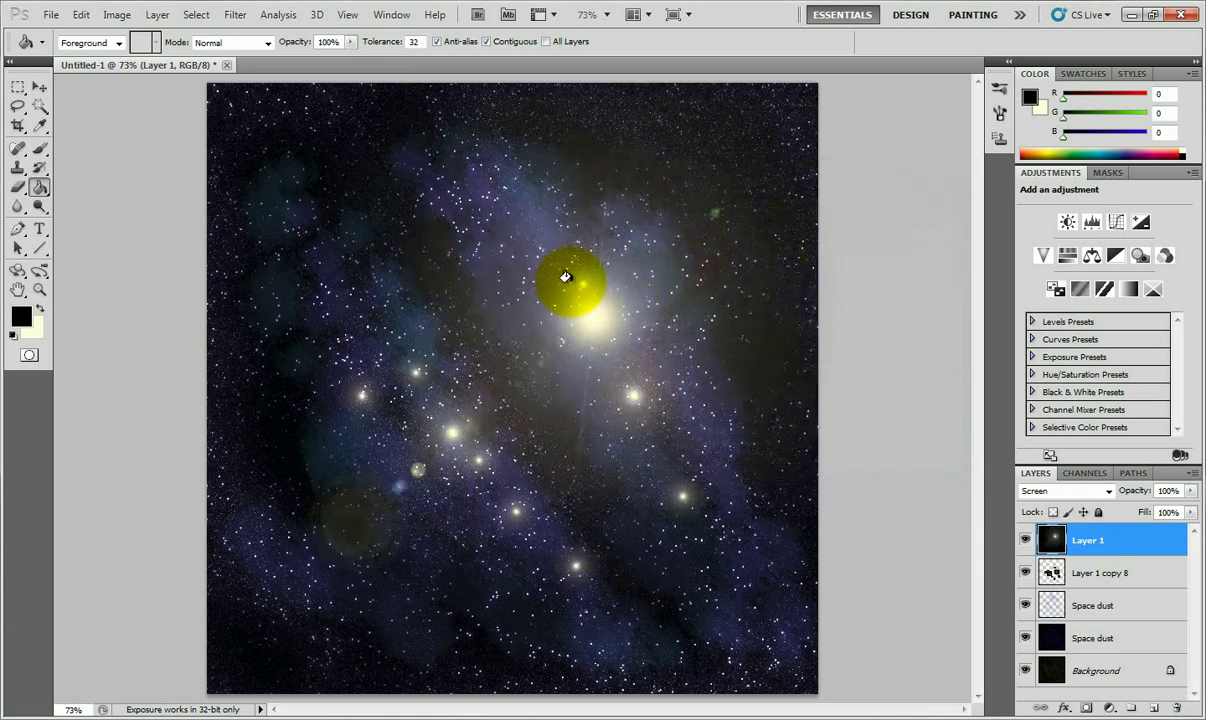
- Move the new large flare toward the upper right of the image and scale its layer to about 54%
left_click(39, 87)
left_click_drag(560, 318, 543, 227)
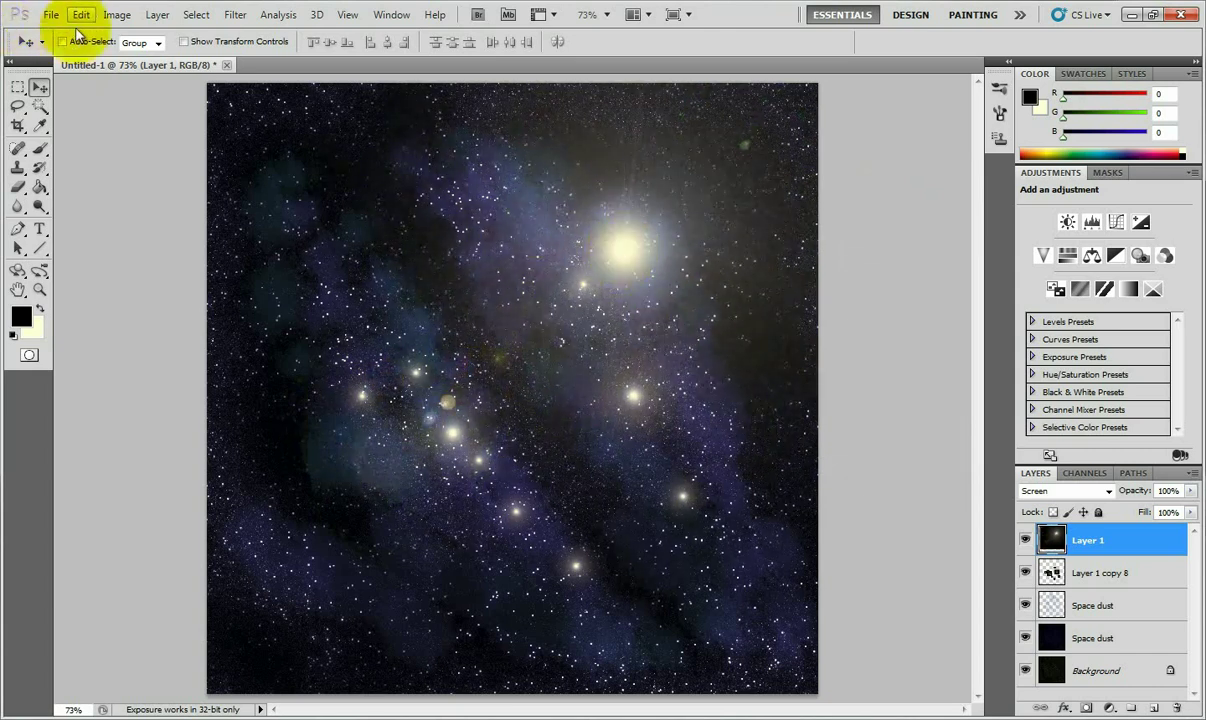
key("ctrl+t")
left_click_drag(234, 622, 368, 477)
mouse_move(590, 275)
left_mouse_down()
mouse_move(625, 296)
mouse_move(624, 324)
mouse_move(587, 270)
left_mouse_up()
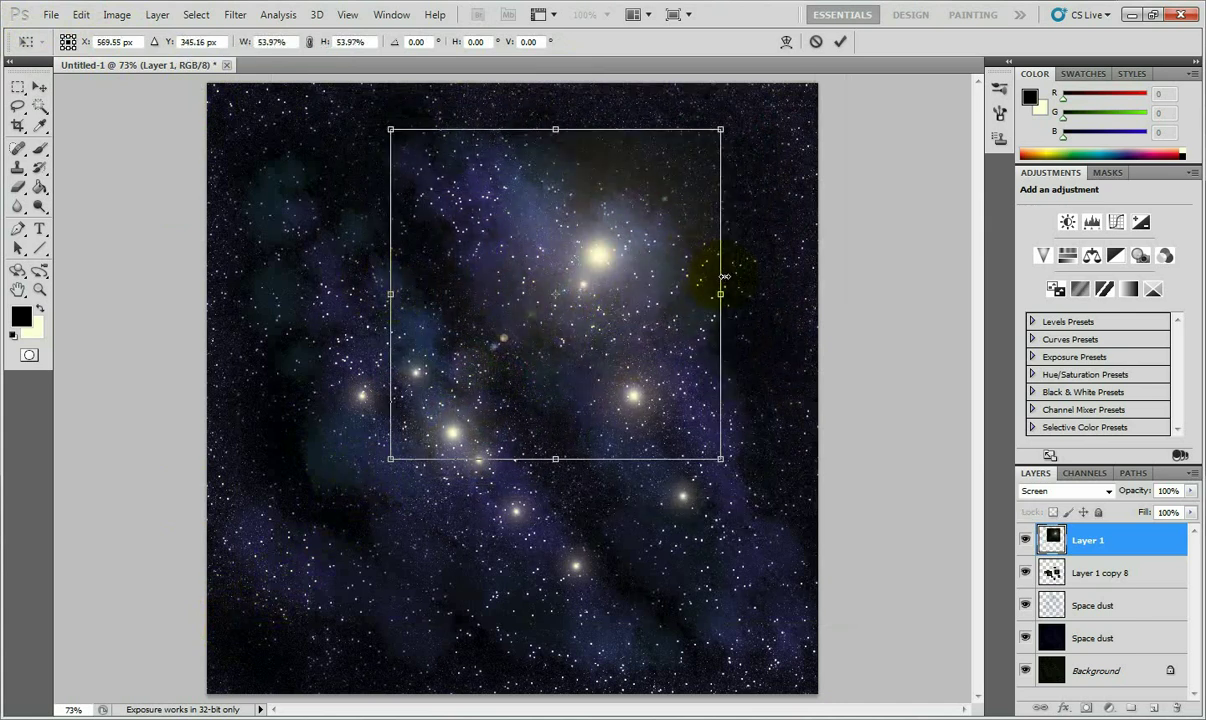
- Rotate the scaled flare layer about -51° and move it to the upper middle of the image
left_click_drag(733, 291, 648, 172)
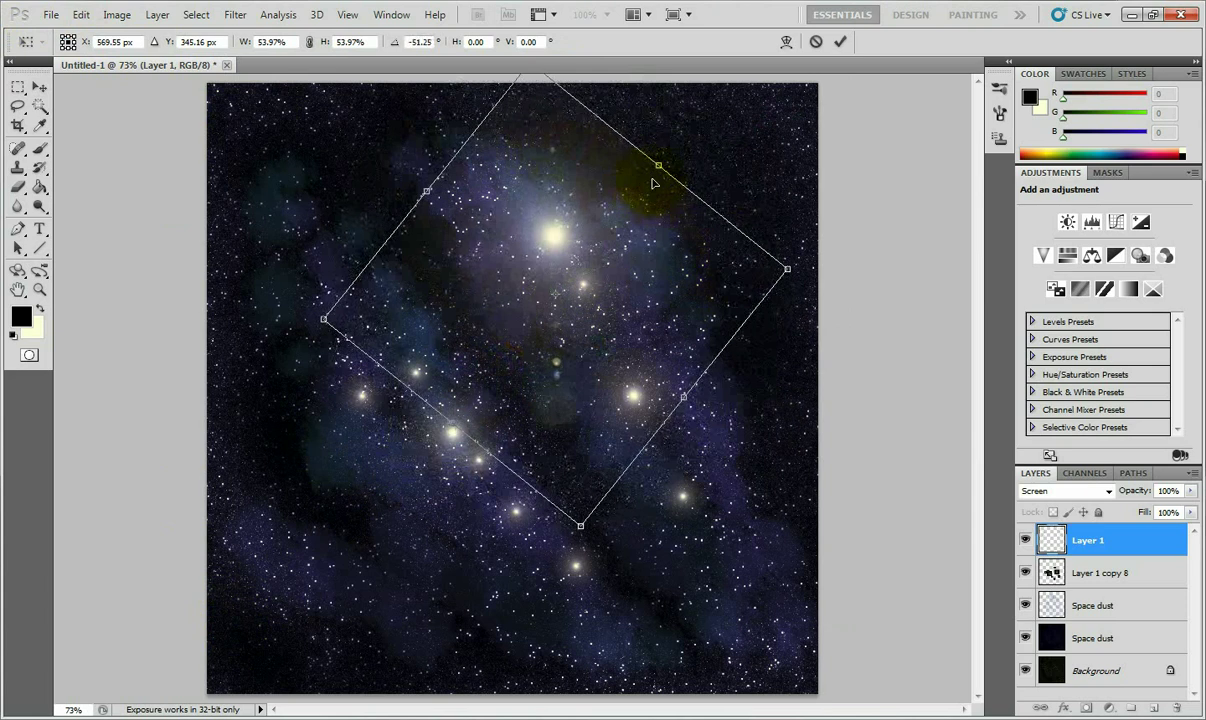
left_click(840, 41)
left_click_drag(637, 231, 488, 236)
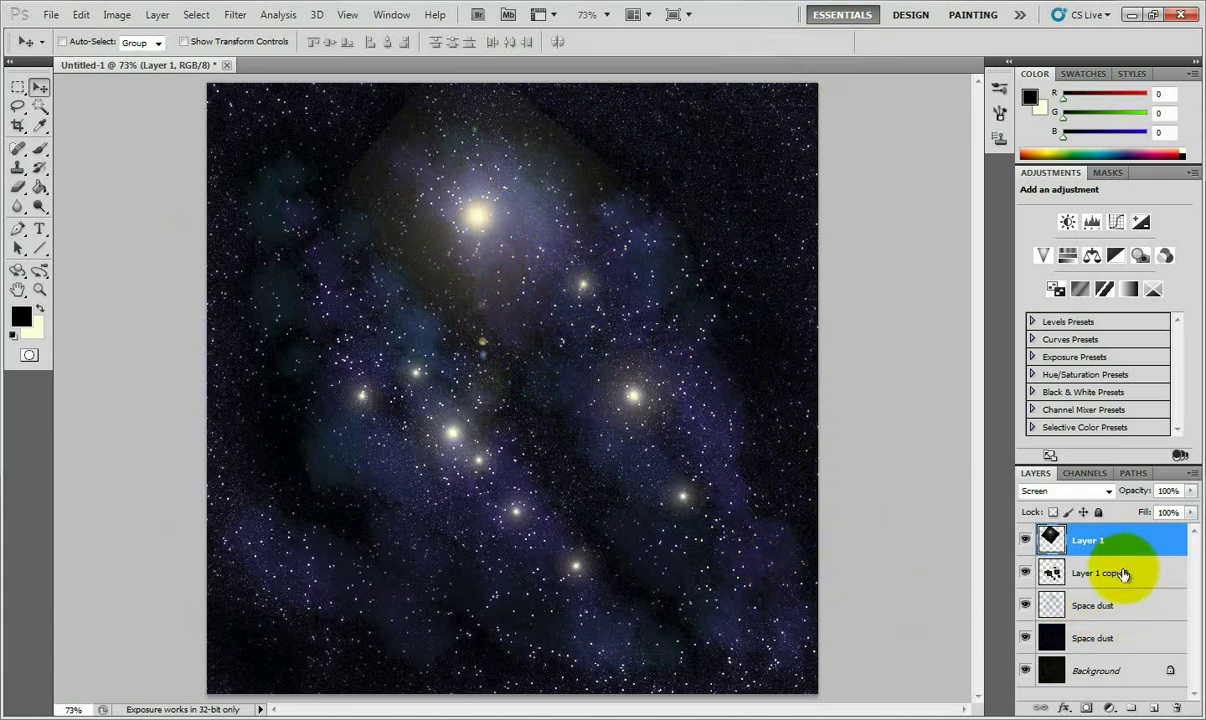
- On the Background layer, lasso a long diagonal band around the row of small flares, from upper left to lower right
left_click(1061, 670)
left_click(1057, 636)
left_click(1050, 668)
left_click(1052, 641)
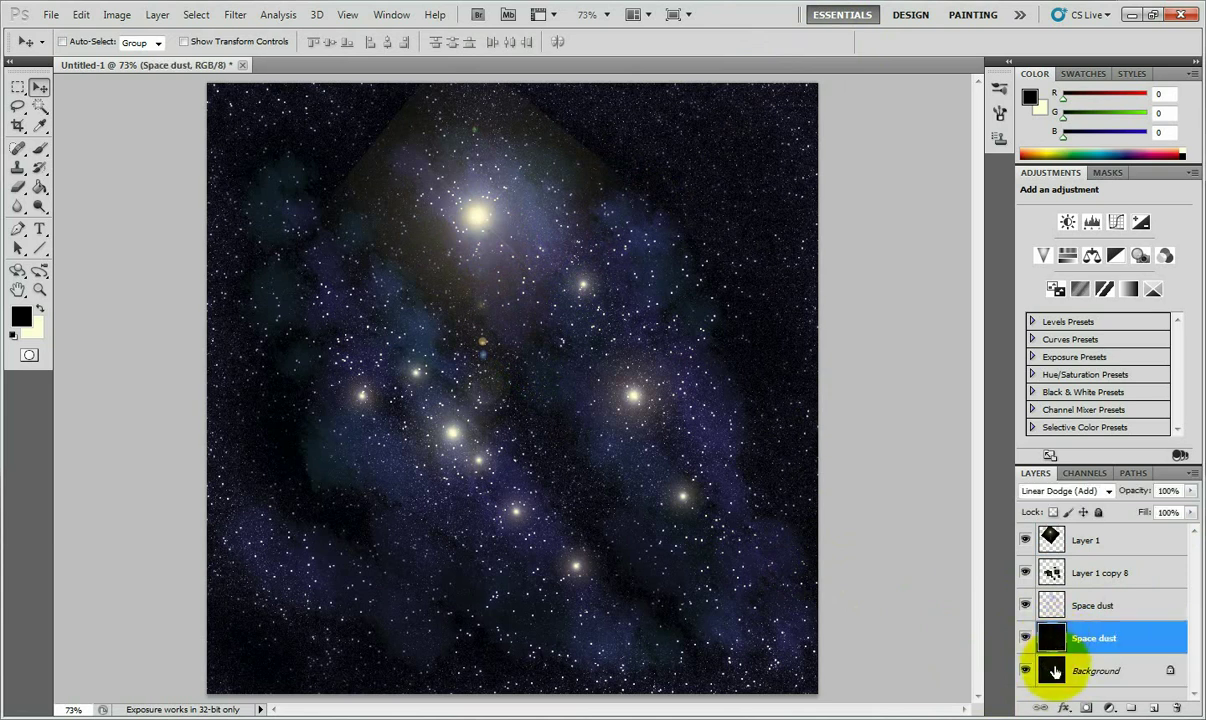
left_click(1042, 668)
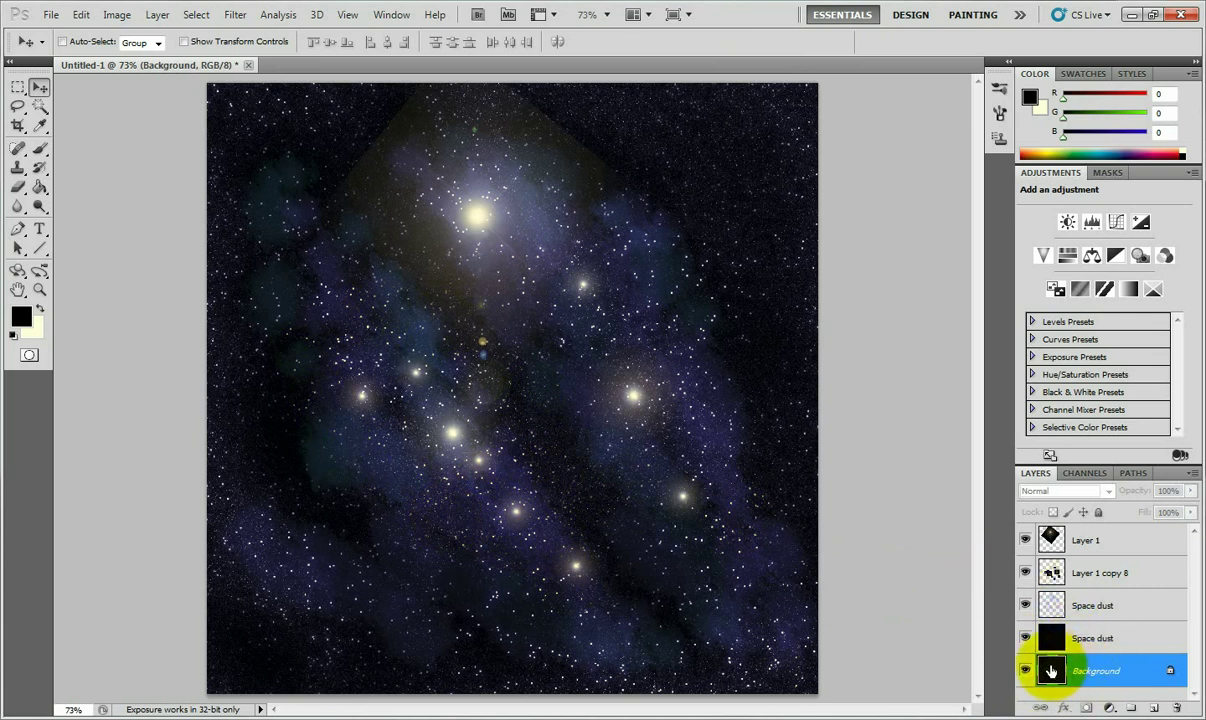
left_click(17, 109)
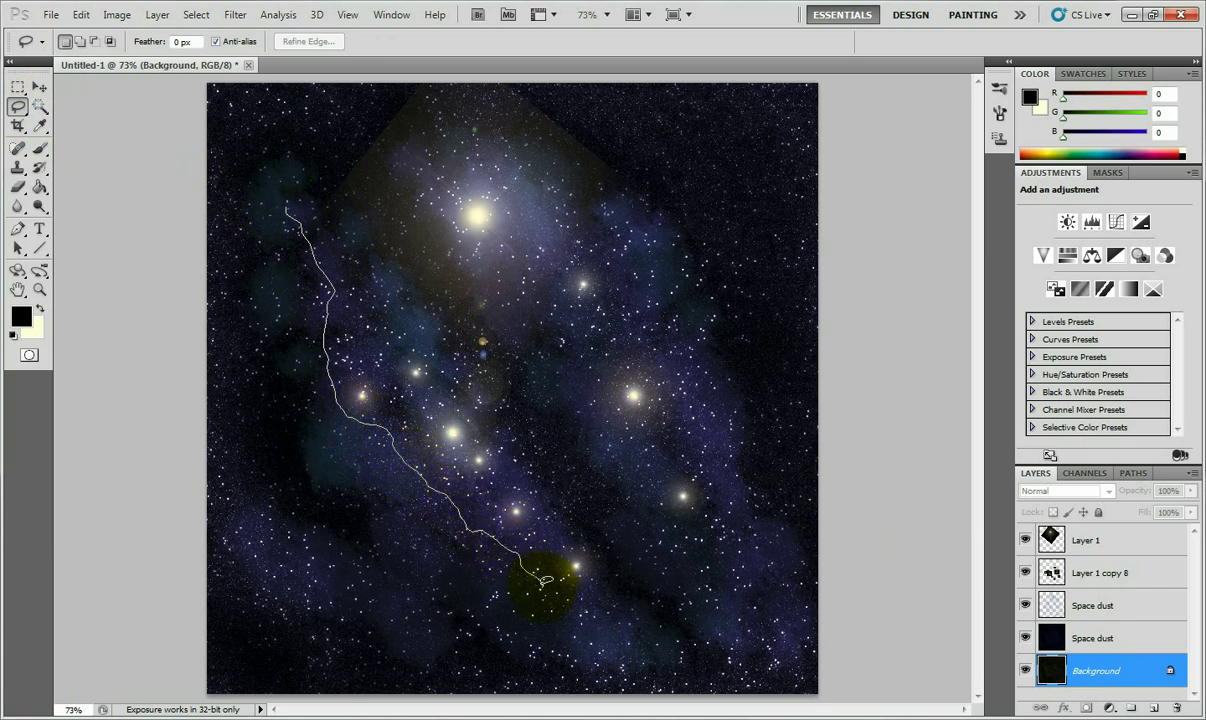
left_click_drag(612, 664, 641, 648)
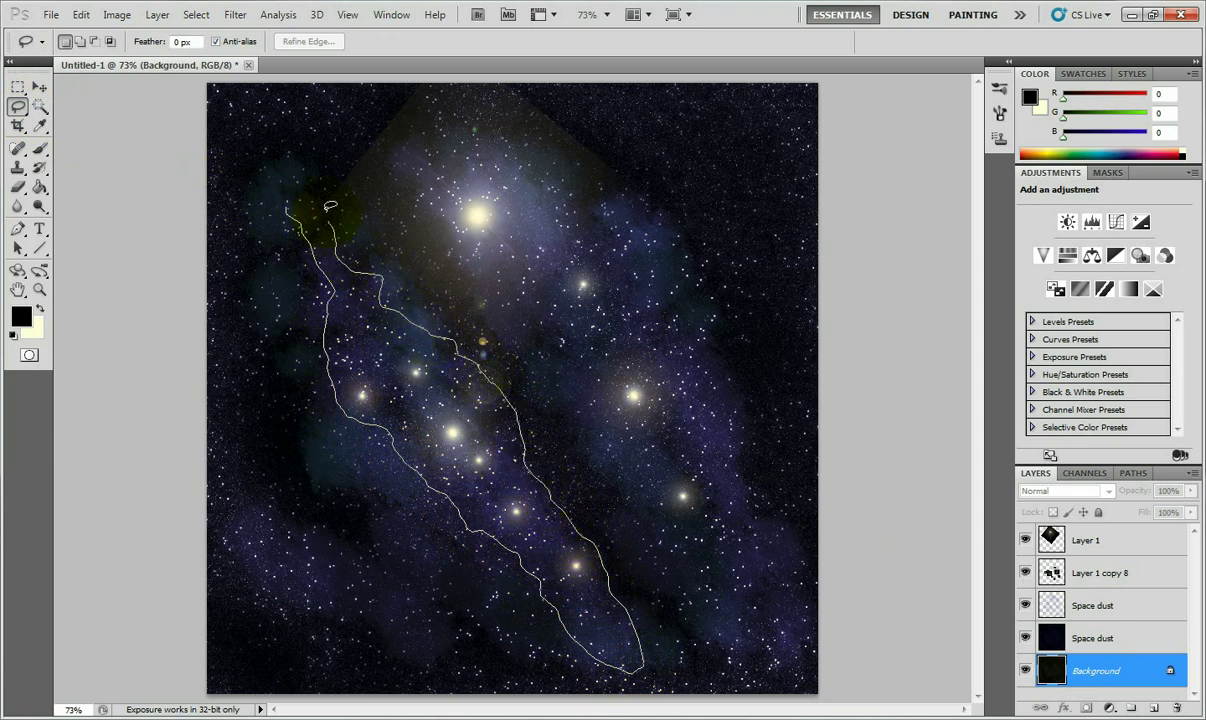
left_click_drag(289, 197, 289, 199)
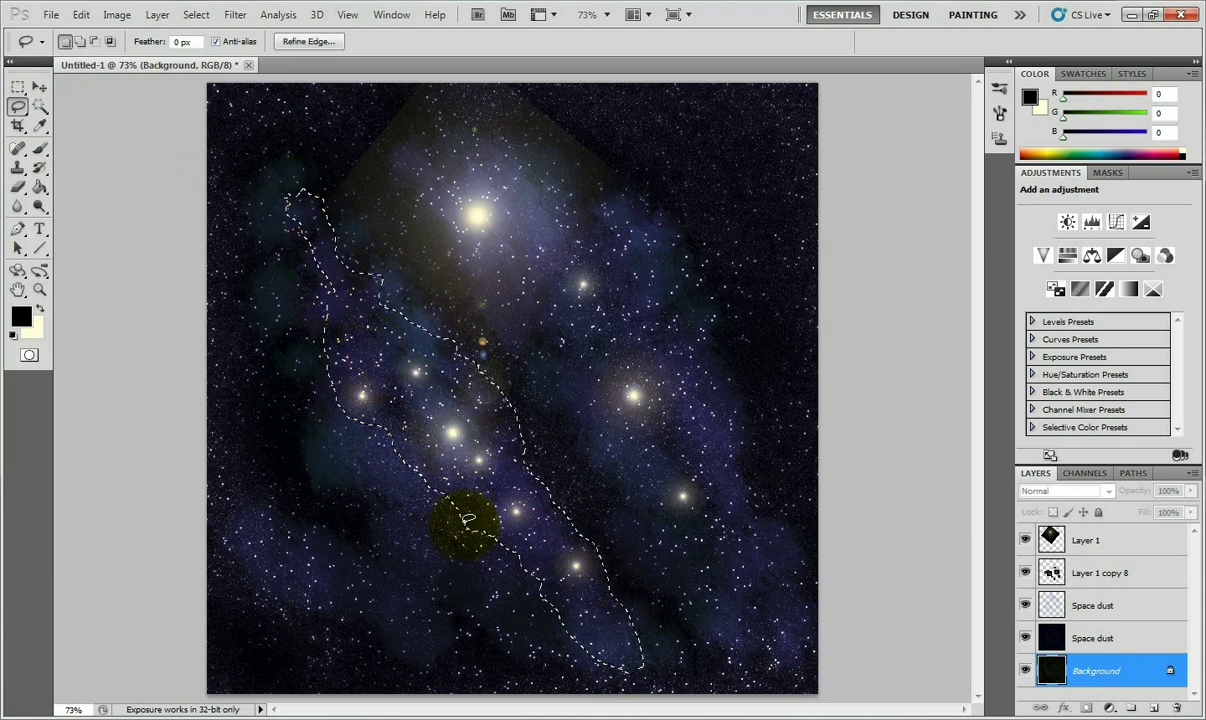
- Feather the diagonal band selection to soften its edges
right_click(413, 389)
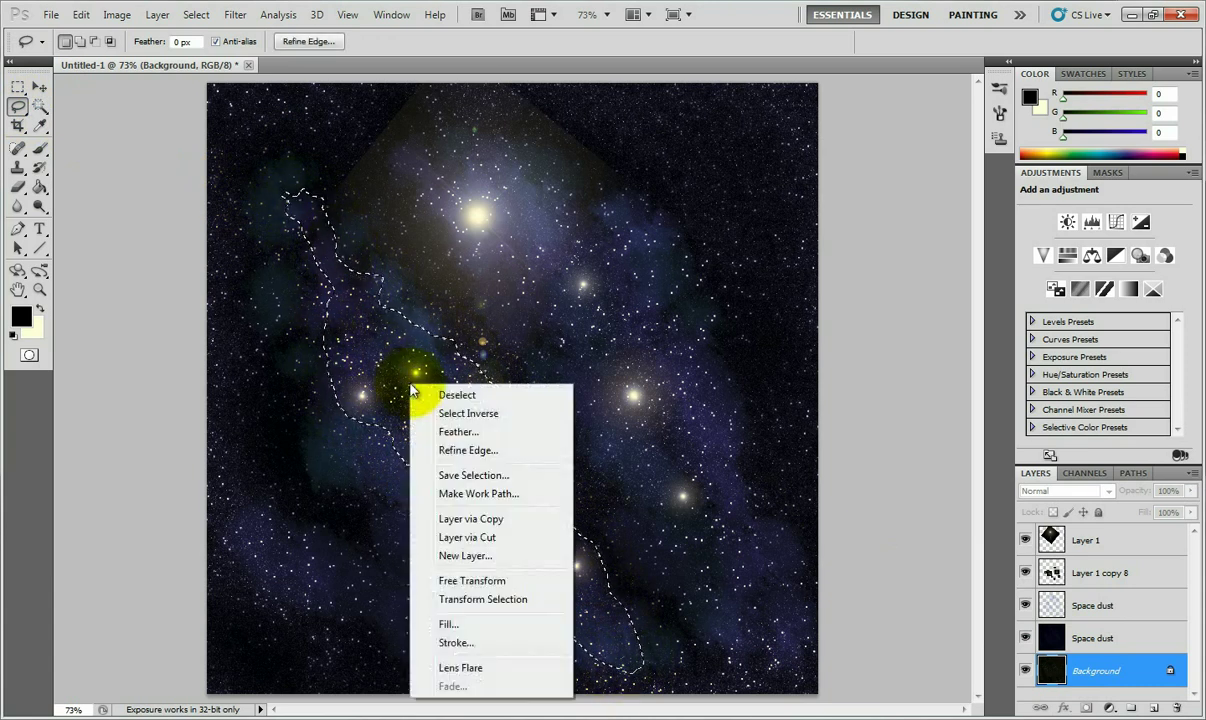
left_click(460, 432)
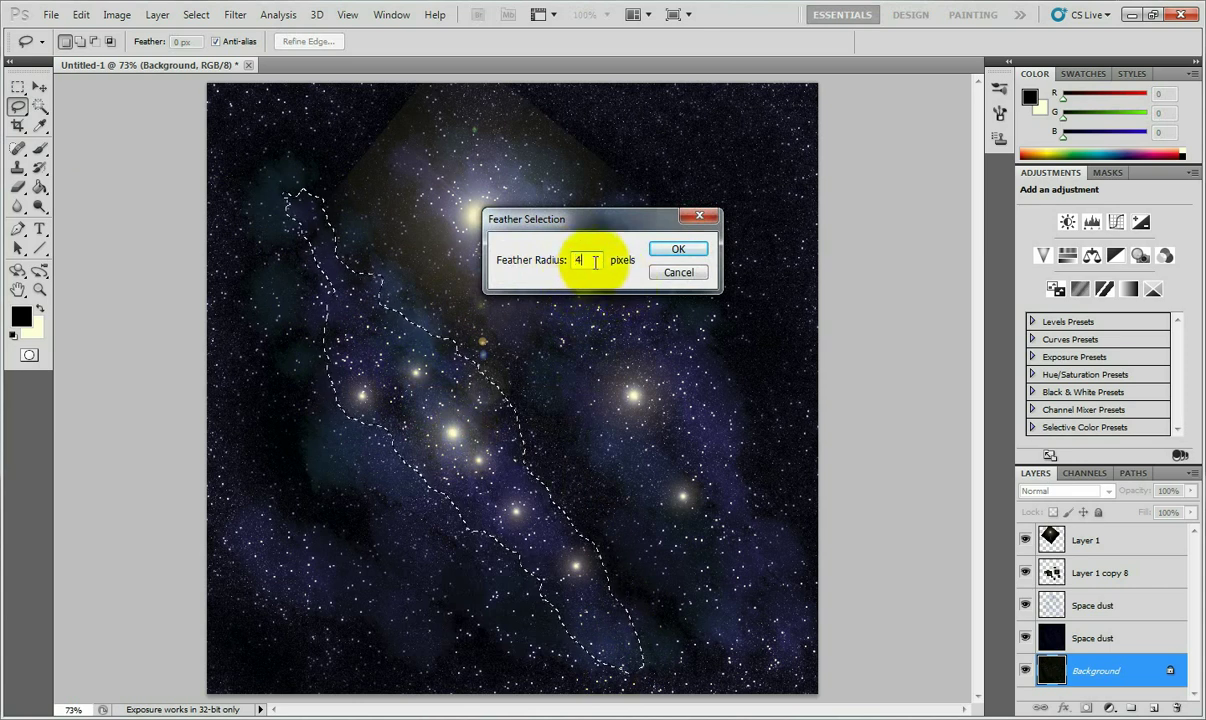
left_click(679, 249)
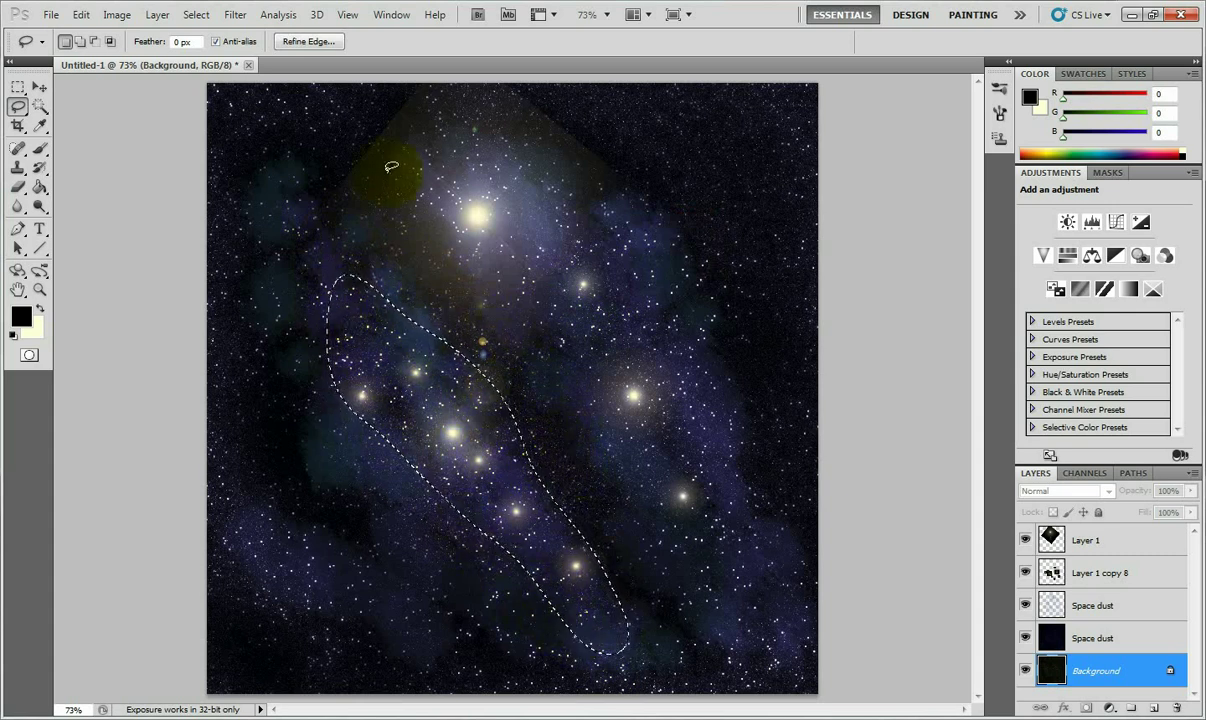
- Apply Brightness 123 and Contrast 40 to the selected band of background stars, and deselect it
left_click(119, 17)
mouse_move(139, 62)
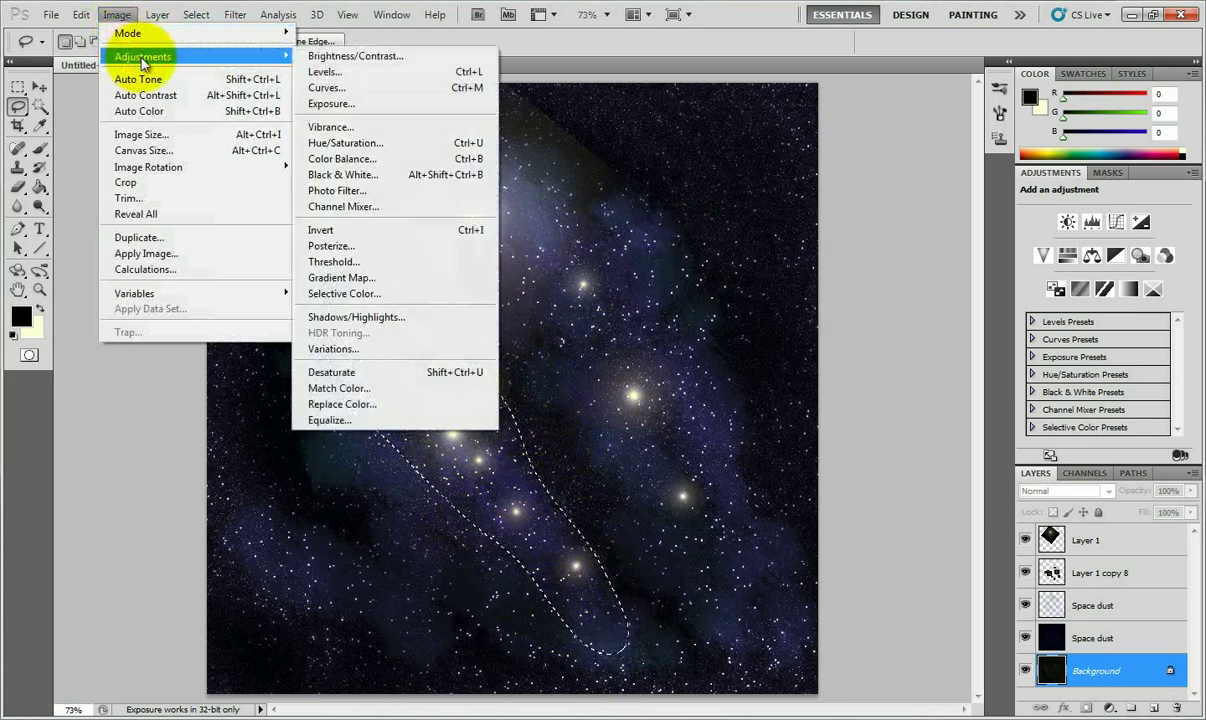
left_click(307, 55)
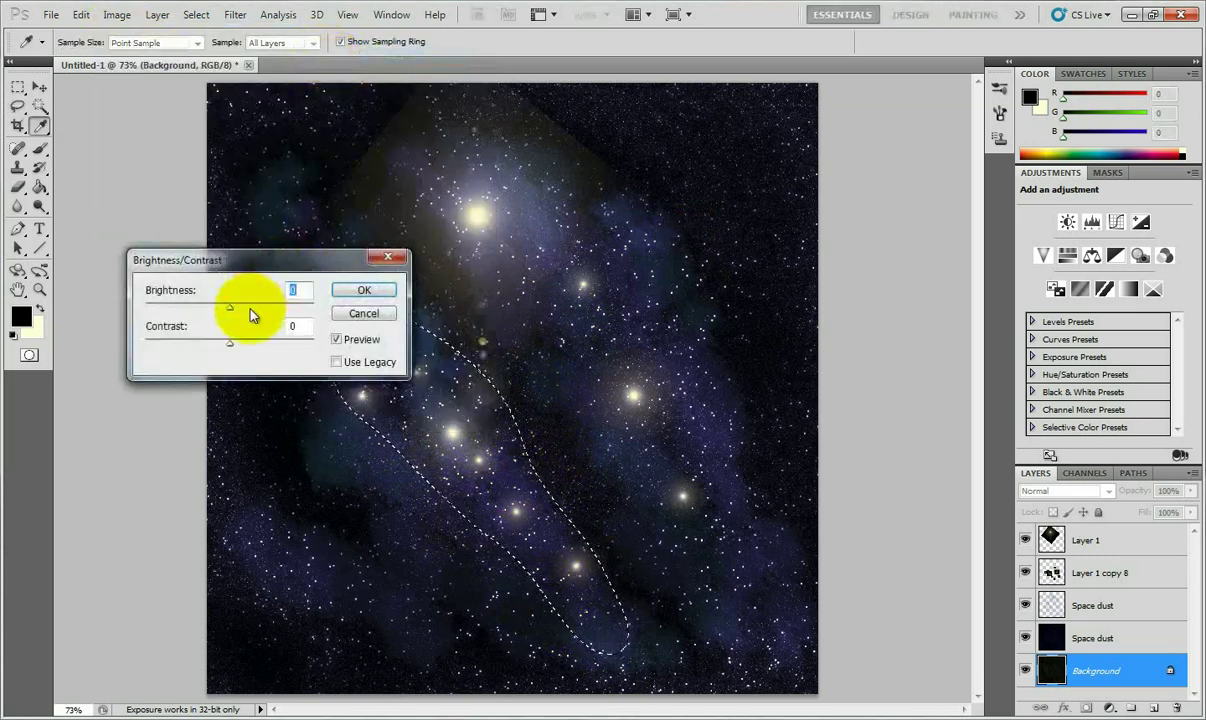
left_click_drag(242, 262, 171, 215)
left_click_drag(161, 260, 229, 269)
left_click_drag(163, 299, 193, 299)
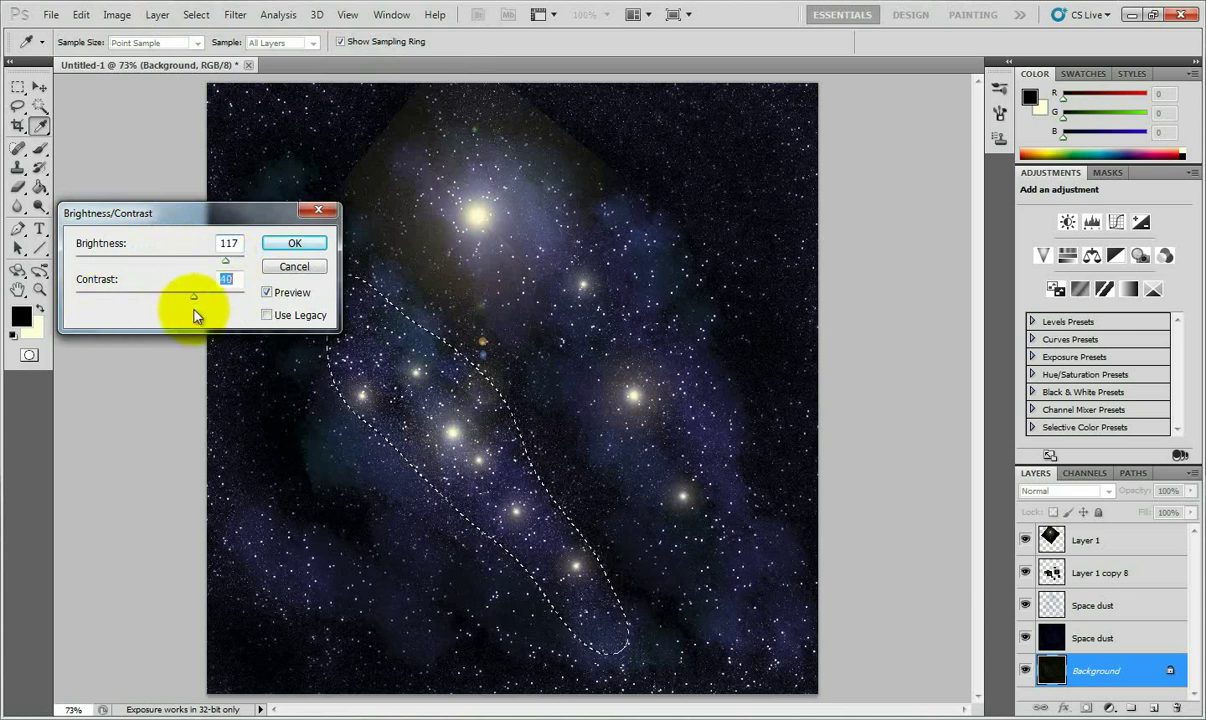
left_click_drag(226, 260, 230, 270)
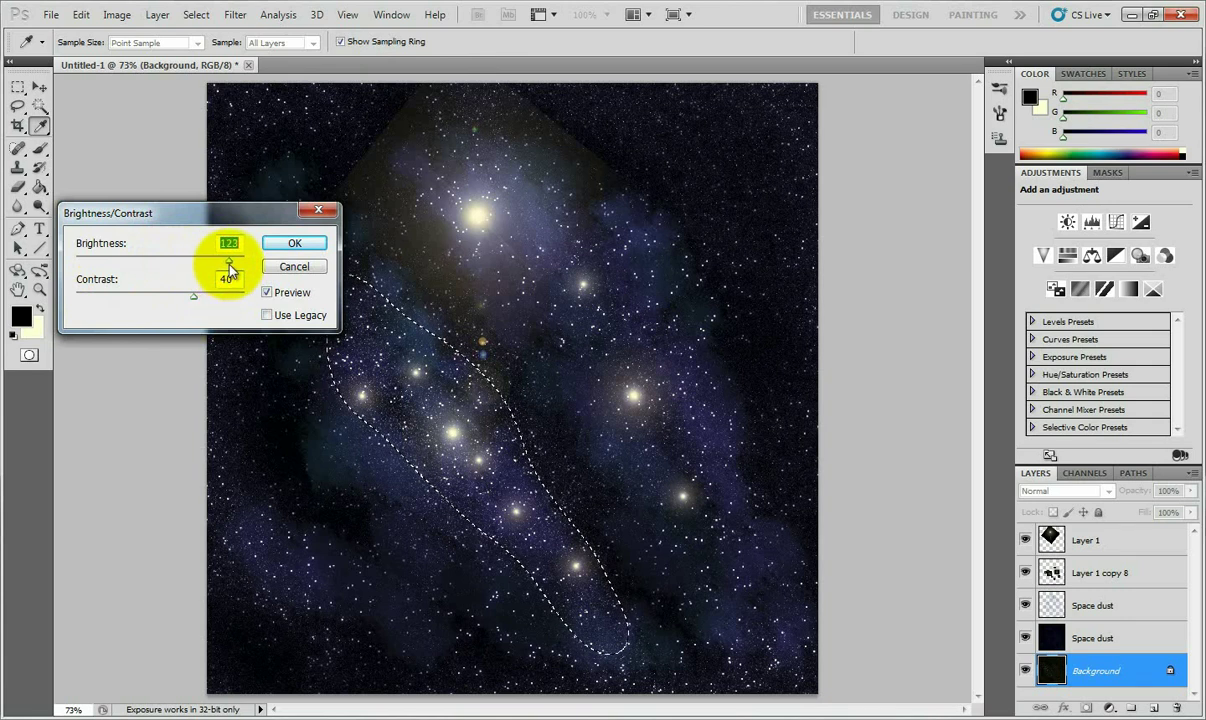
left_click(299, 246)
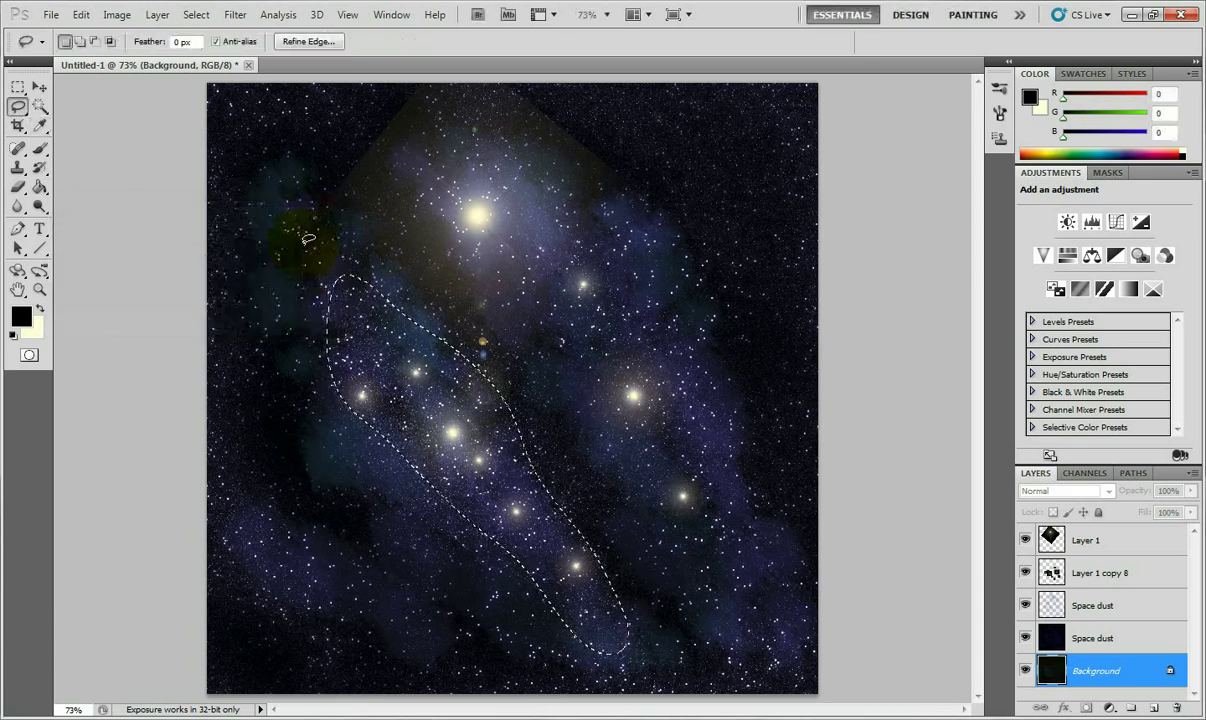
left_click(22, 90)
left_click(471, 221)
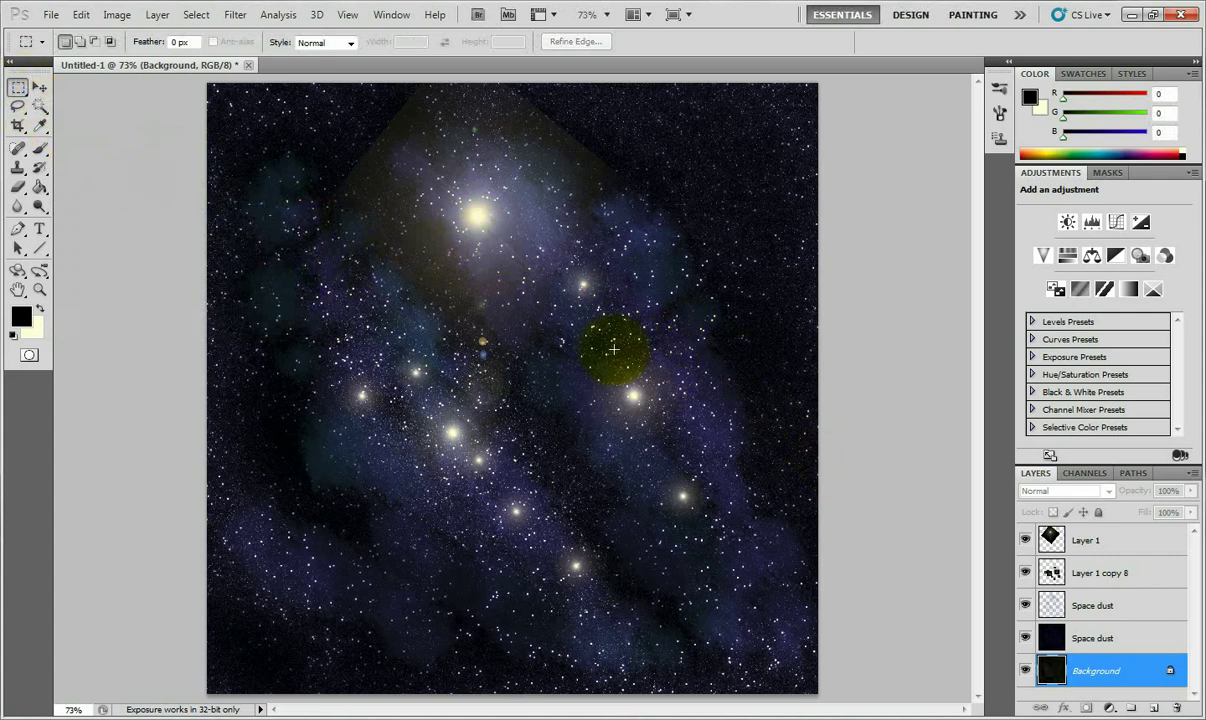